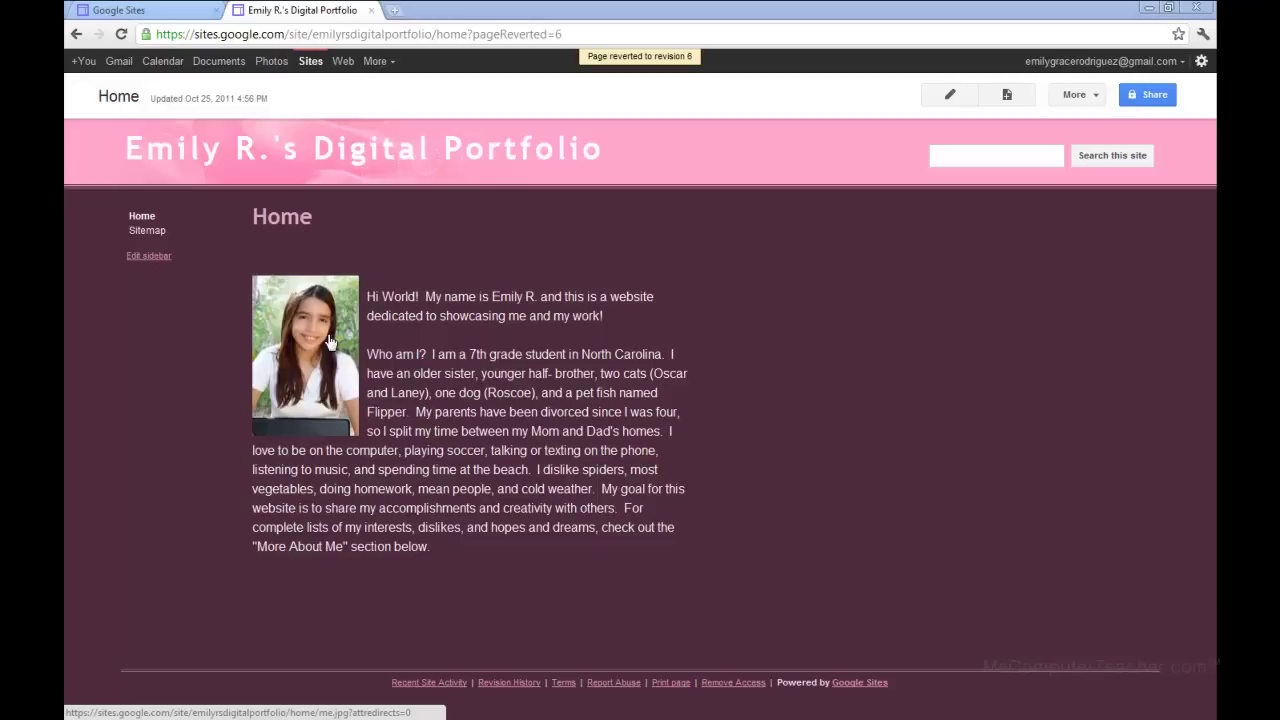
left_click_drag(524, 481, 609, 519)
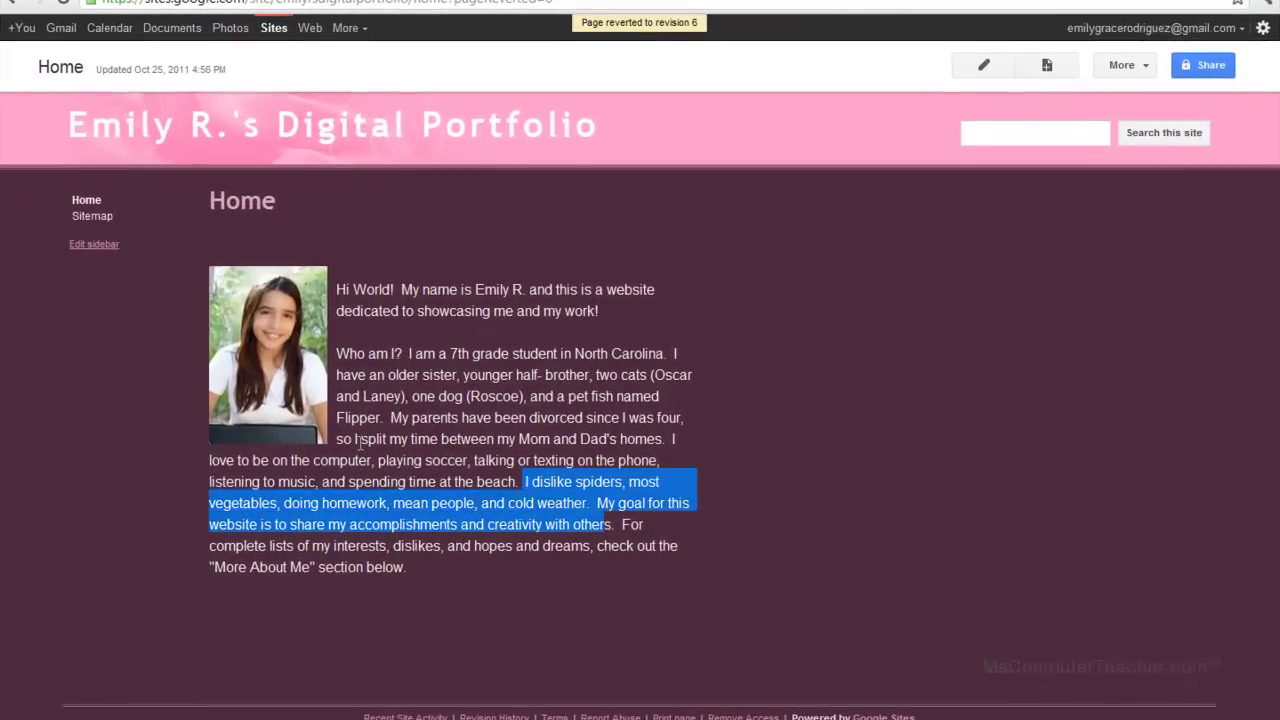
left_click_drag(313, 461, 517, 481)
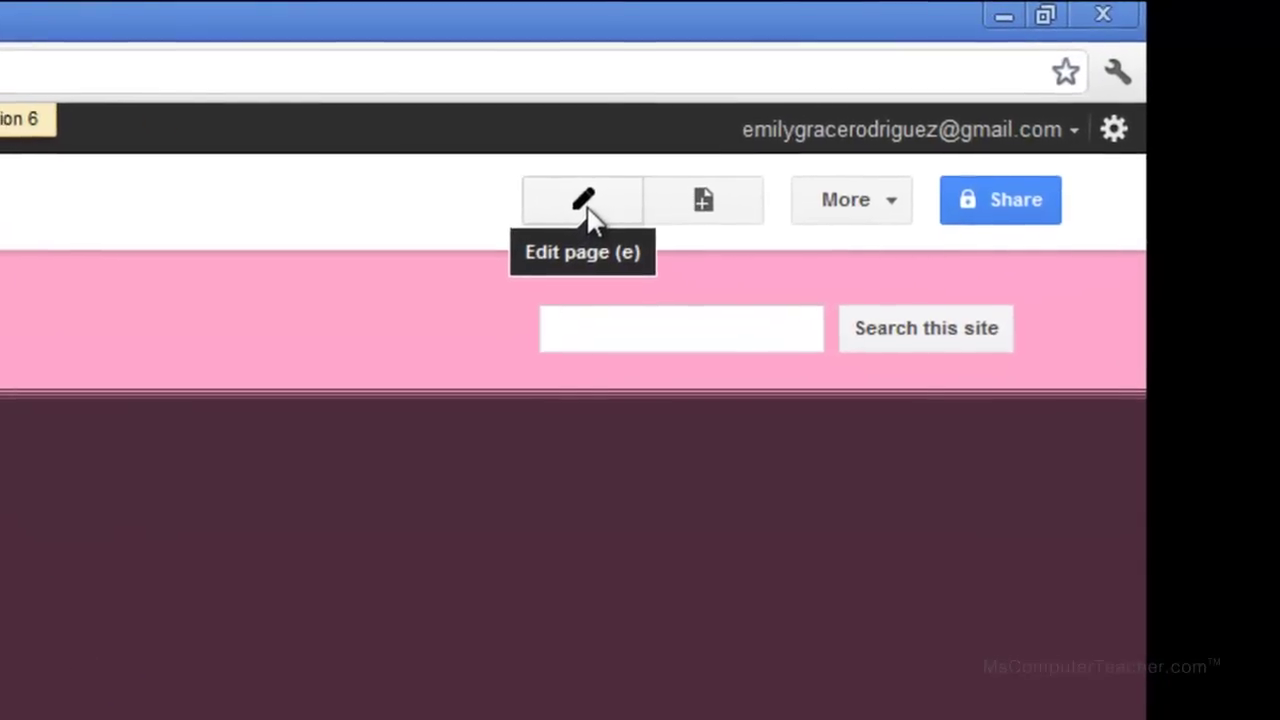
Start editing the Home page and insert a horizontal line below the introduction paragraph.
left_click(699, 178)
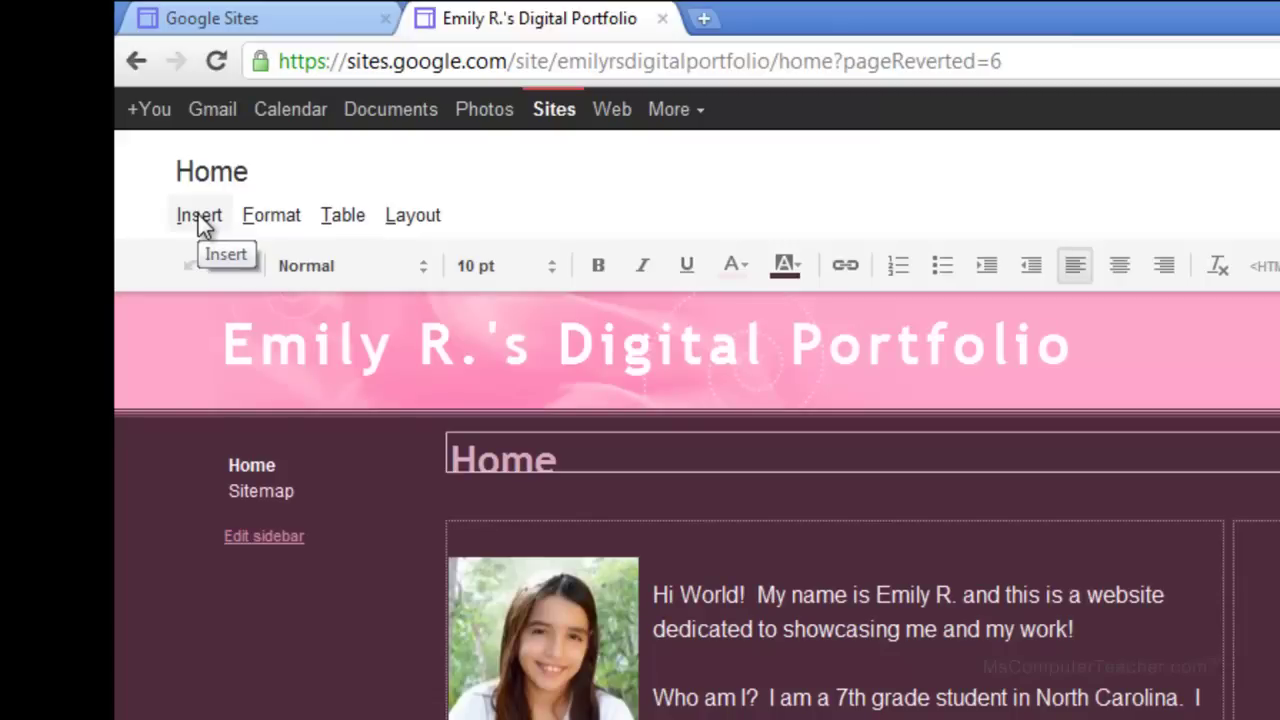
left_click(197, 220)
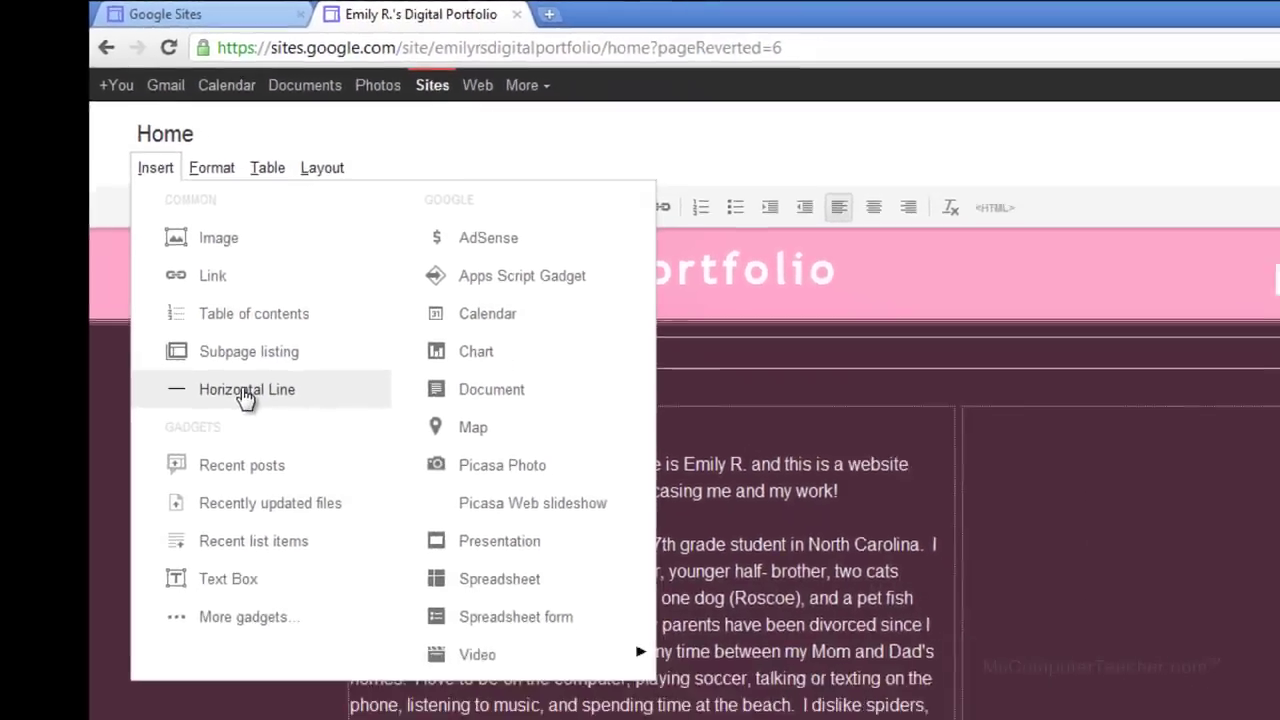
left_click(312, 505)
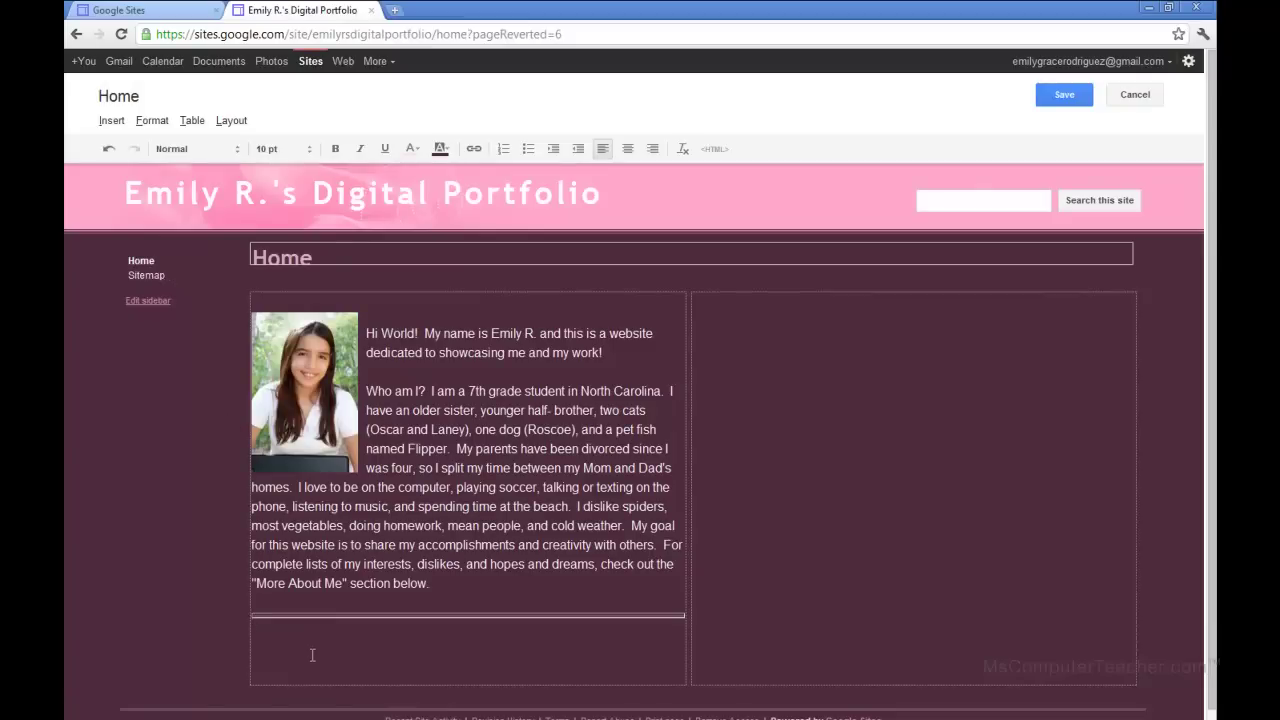
Insert a 2 x 2 table directly under the horizontal line.
scroll(312, 655, "down", 1)
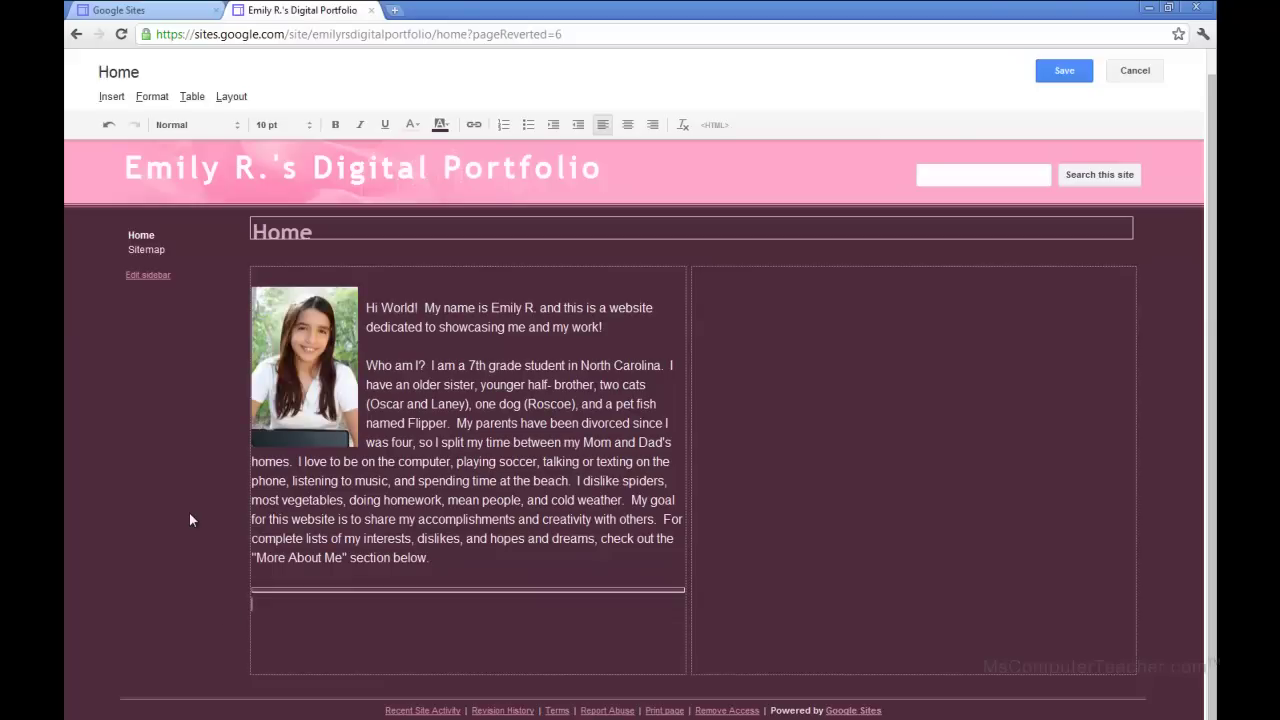
left_click(112, 97)
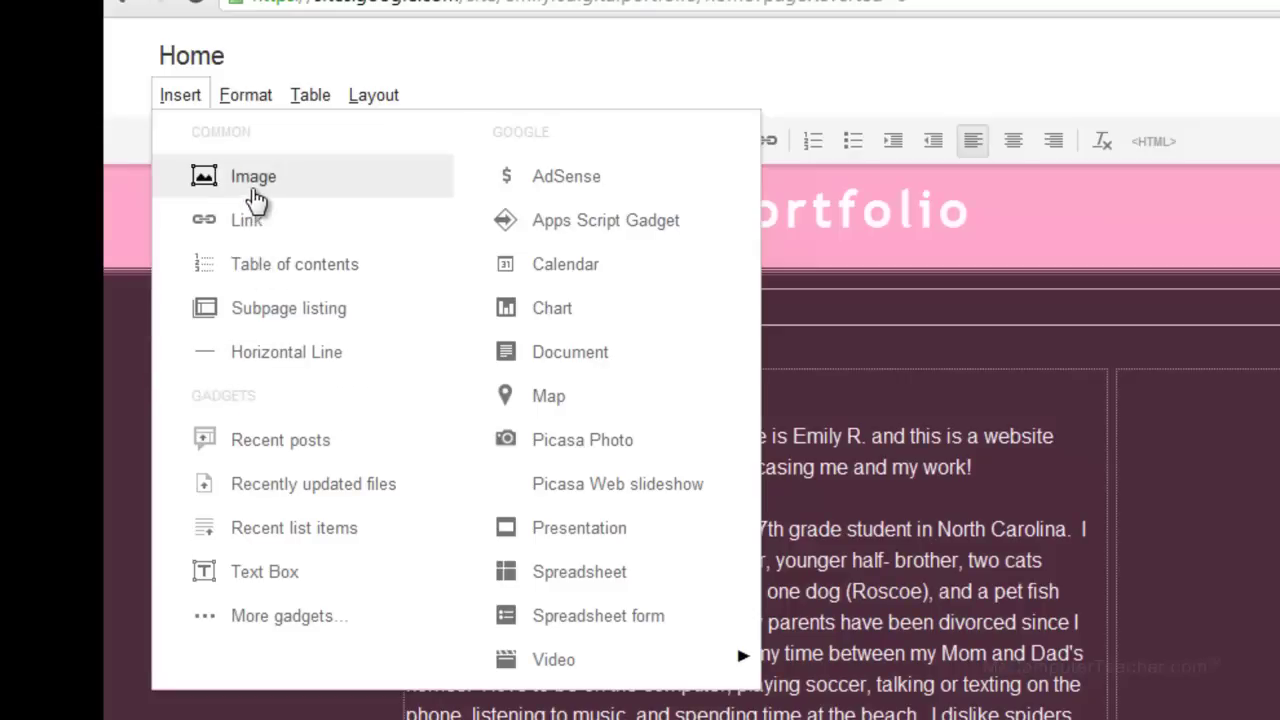
left_click(312, 96)
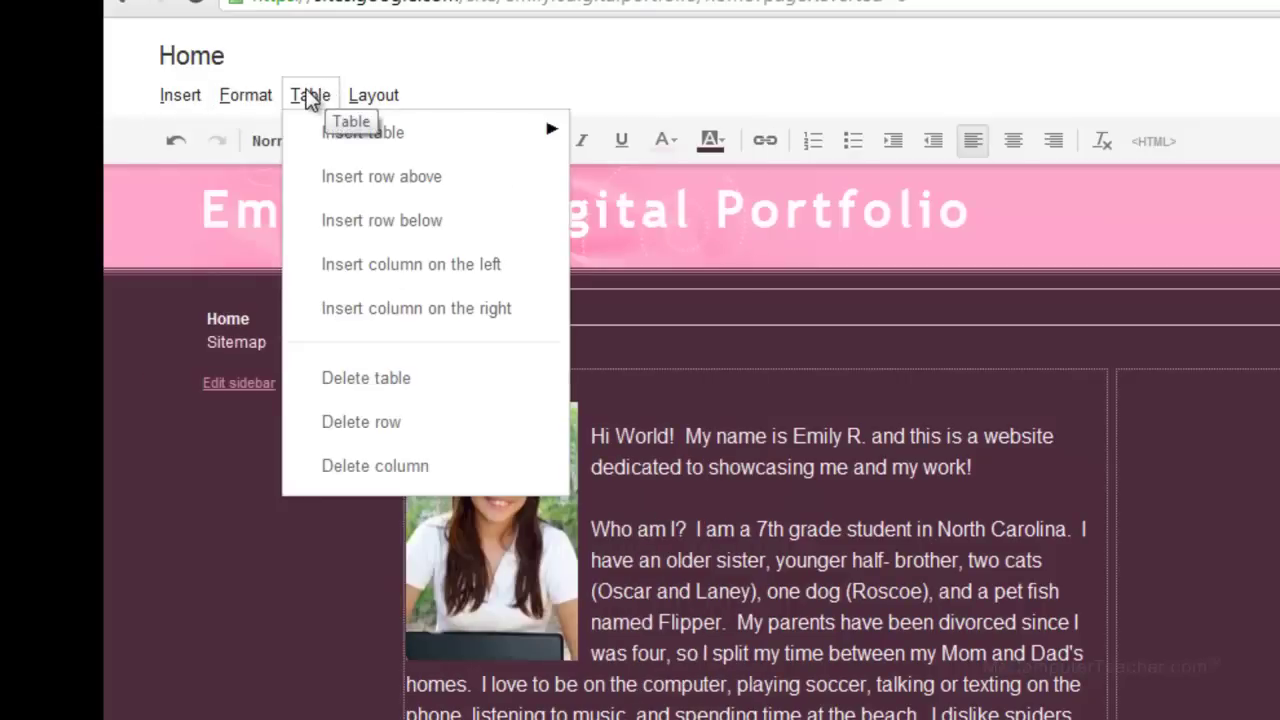
mouse_move(305, 140)
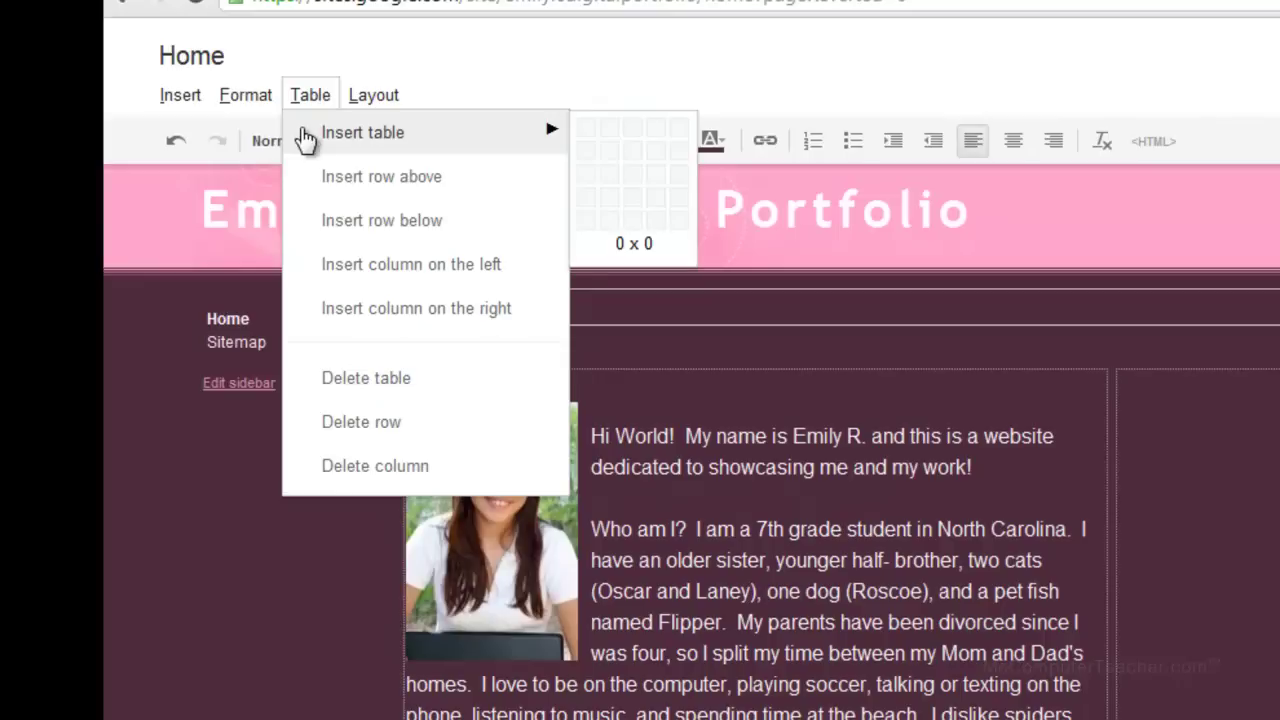
left_click(608, 150)
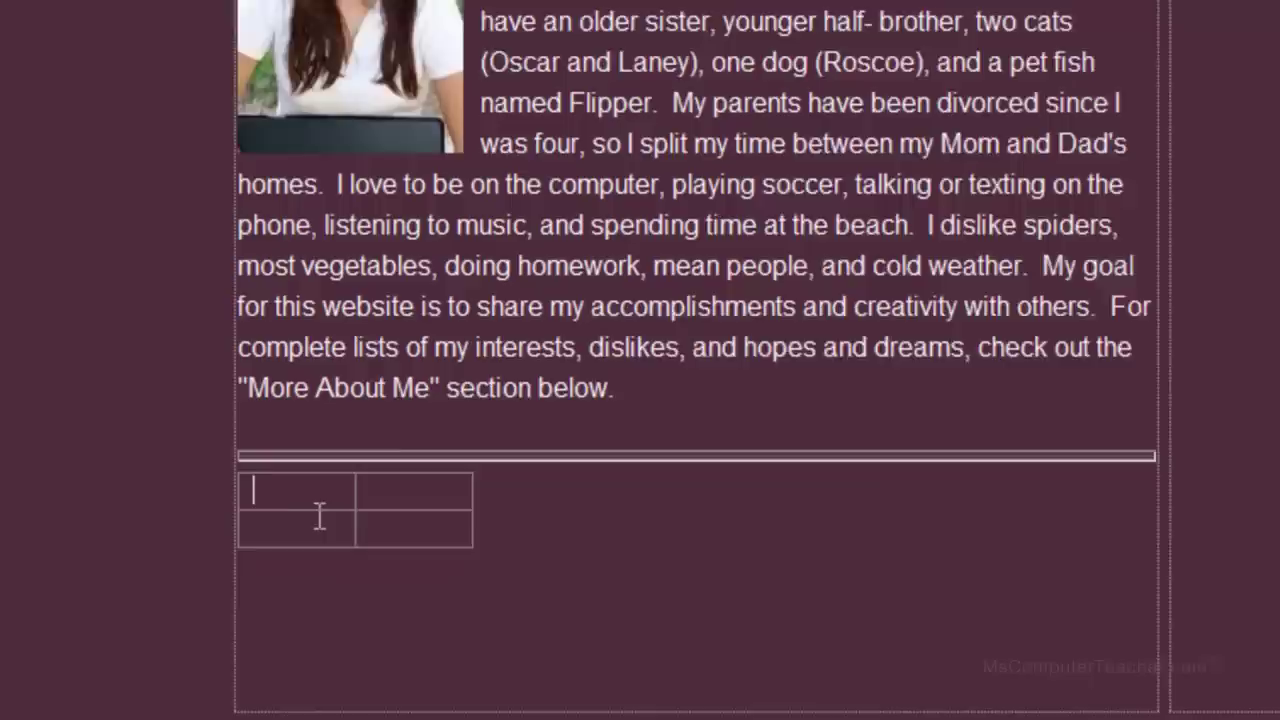
Fill the table's first row with "Hobbies and Interests" and "Favorites".
type("Hobbies and ")
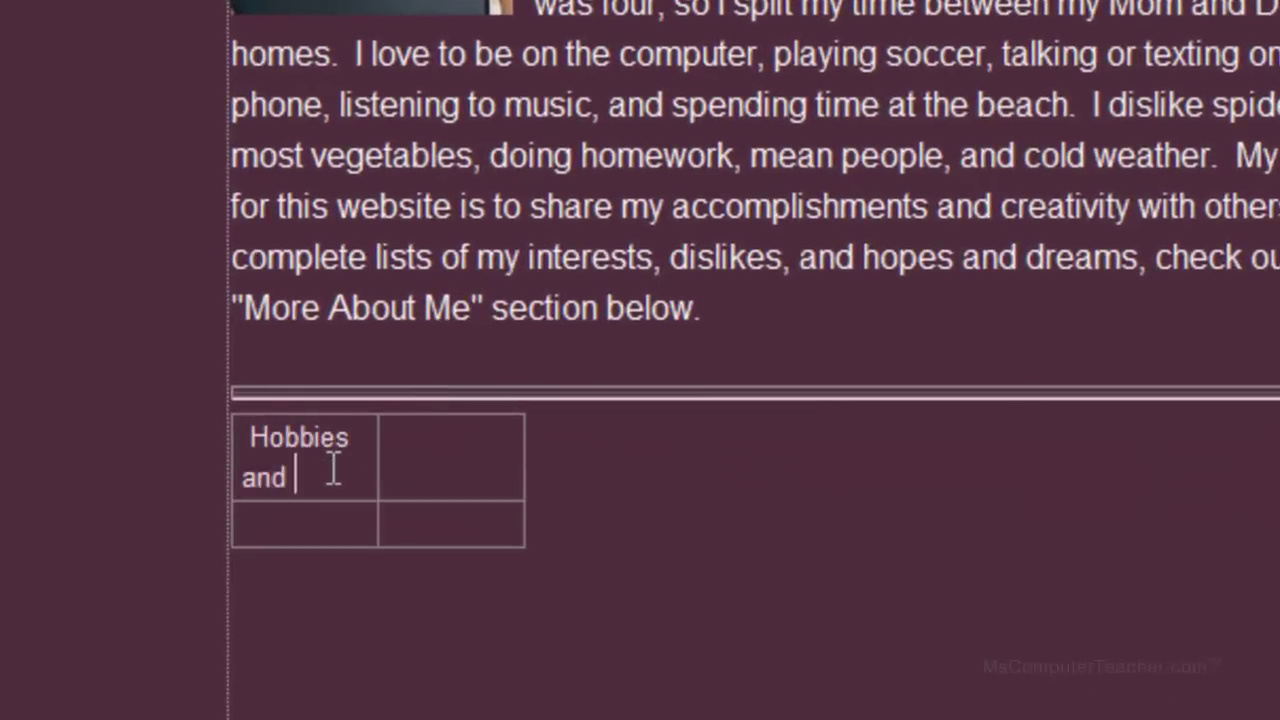
type("Interests")
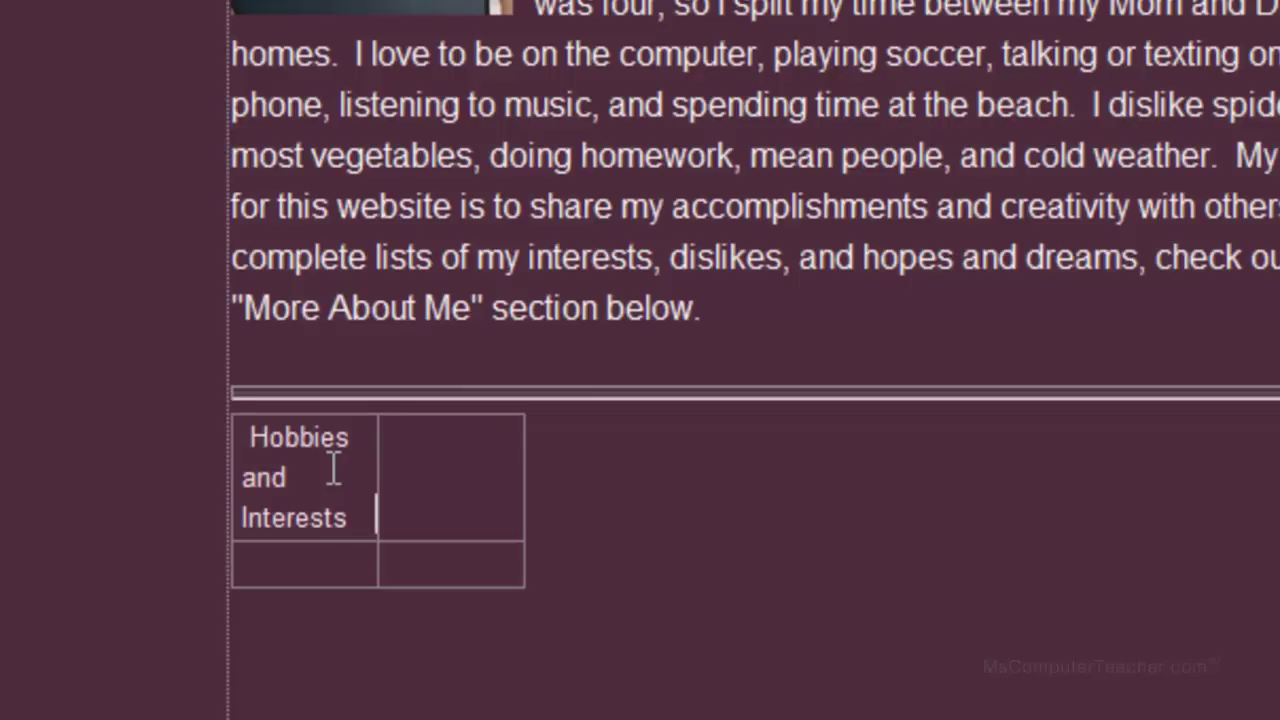
left_click(471, 500)
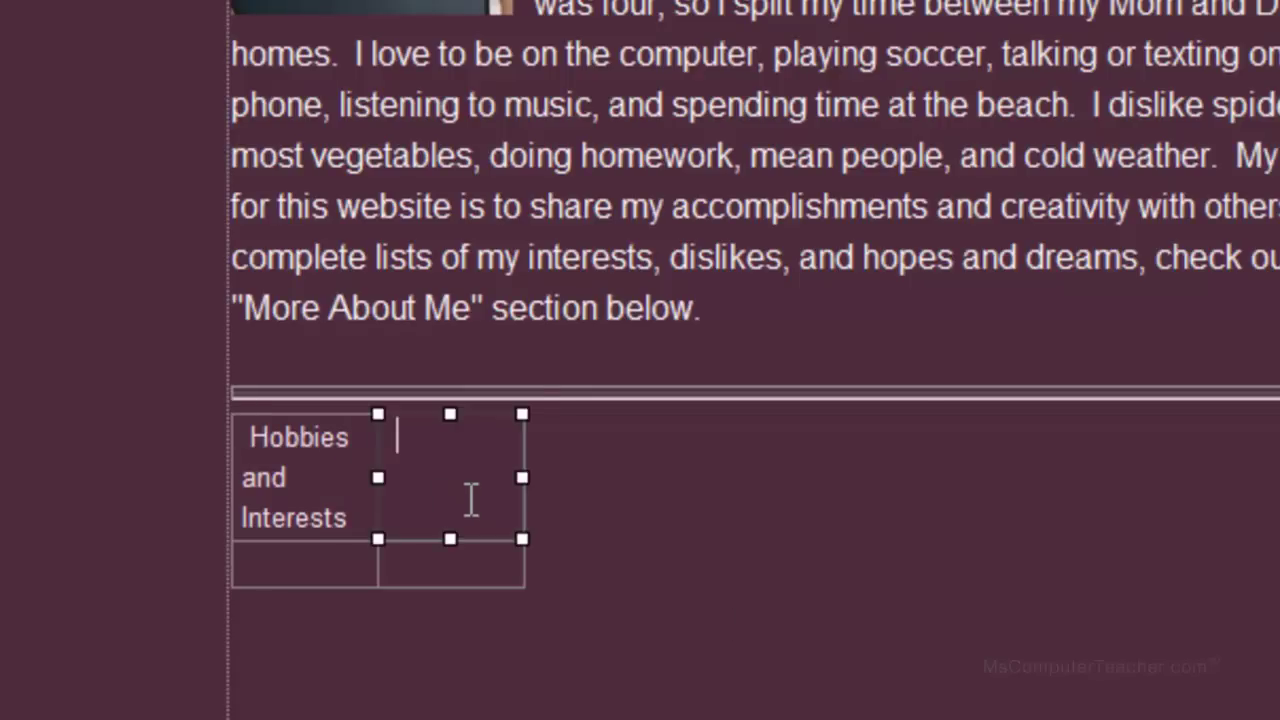
type("Favorites")
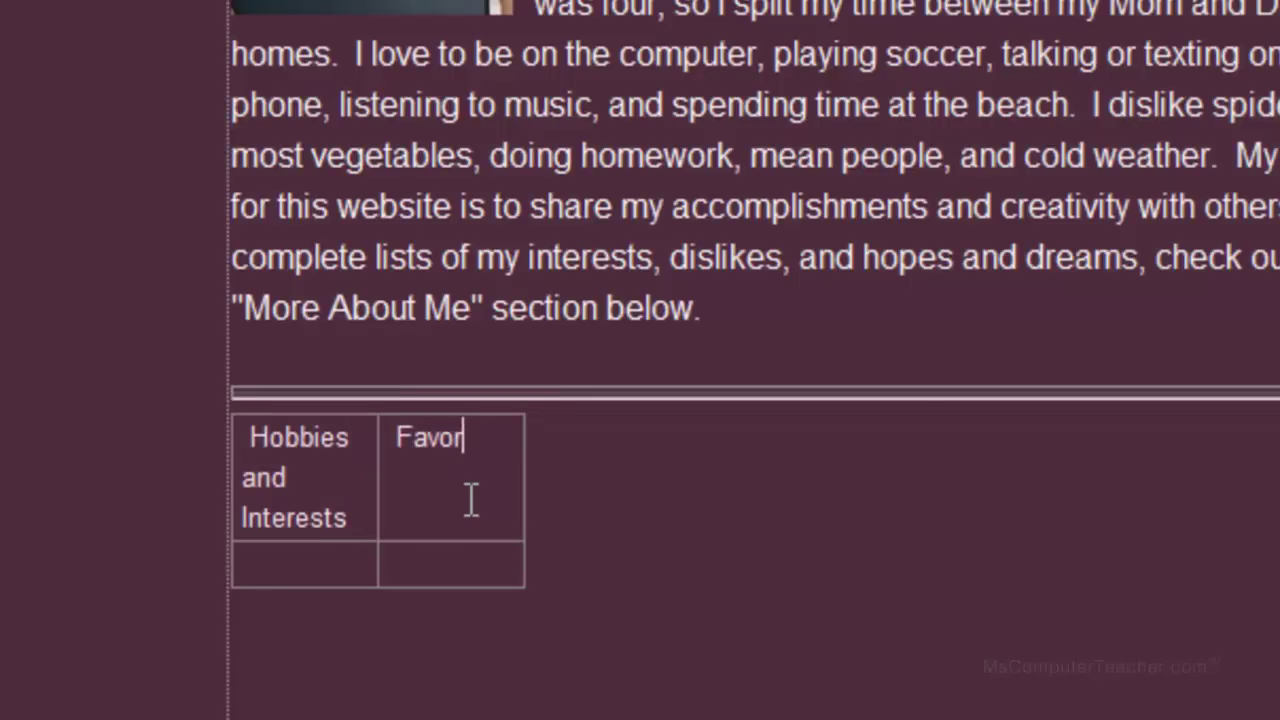
Fill the table's second row with "Dislikes" and "Family and Friends".
left_click(309, 558)
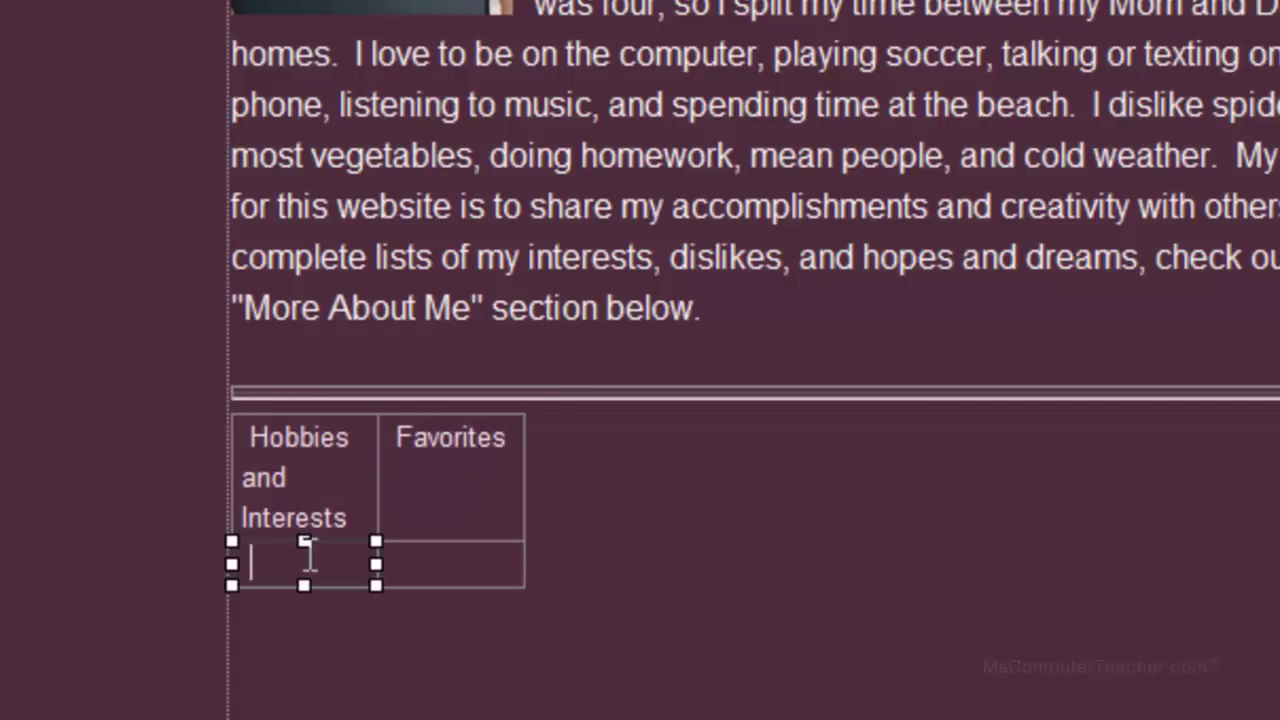
type("Dislikes")
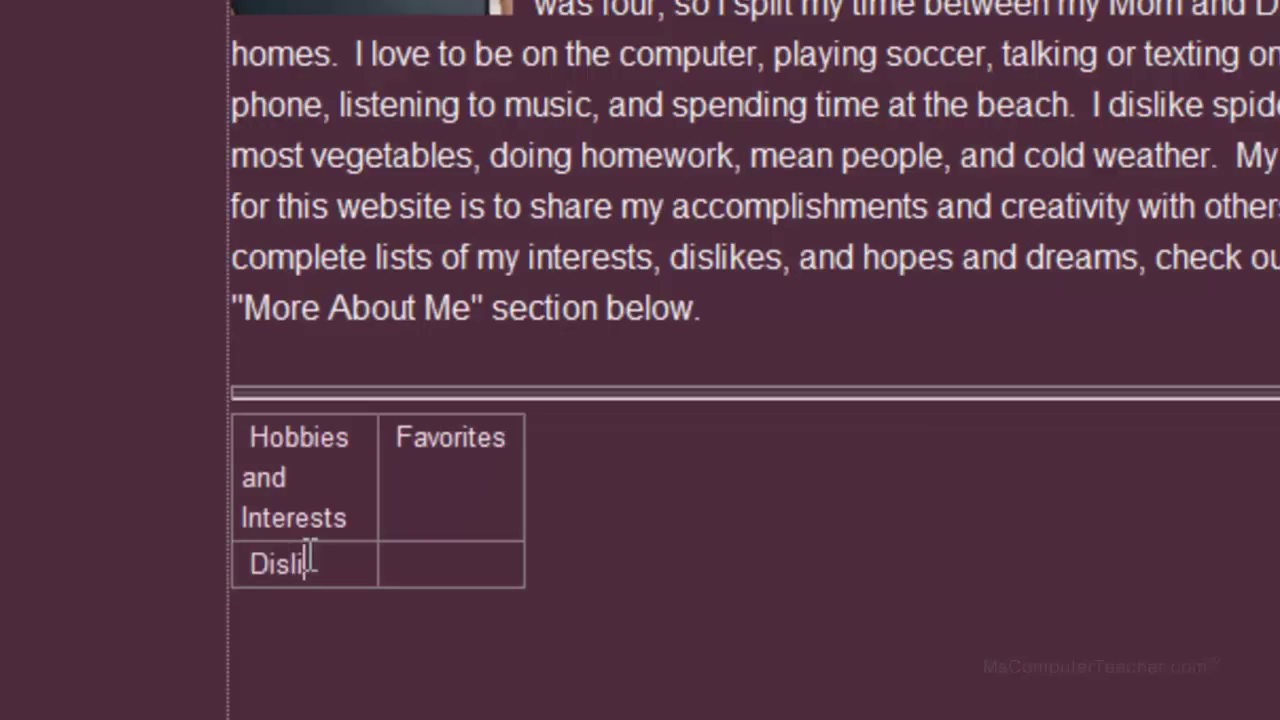
left_click(446, 564)
type("Family and fri")
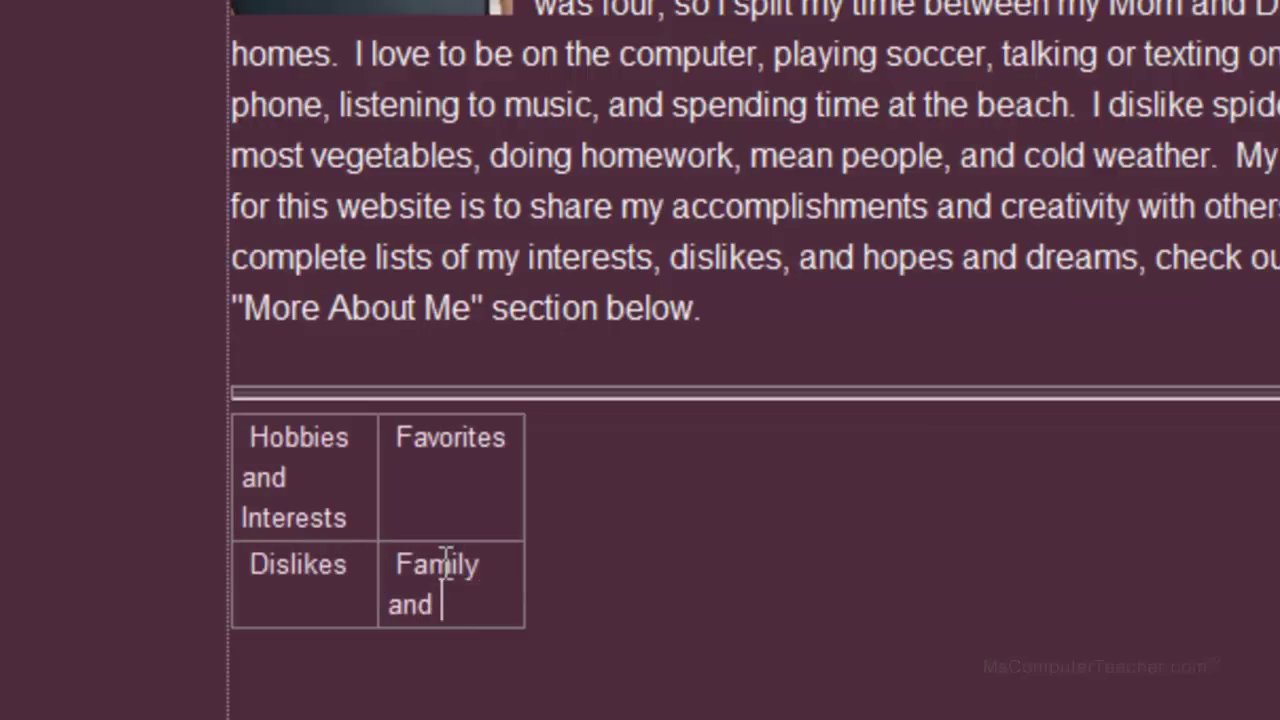
key("BackSpace")
key("BackSpace")
key("BackSpace")
type("Friends")
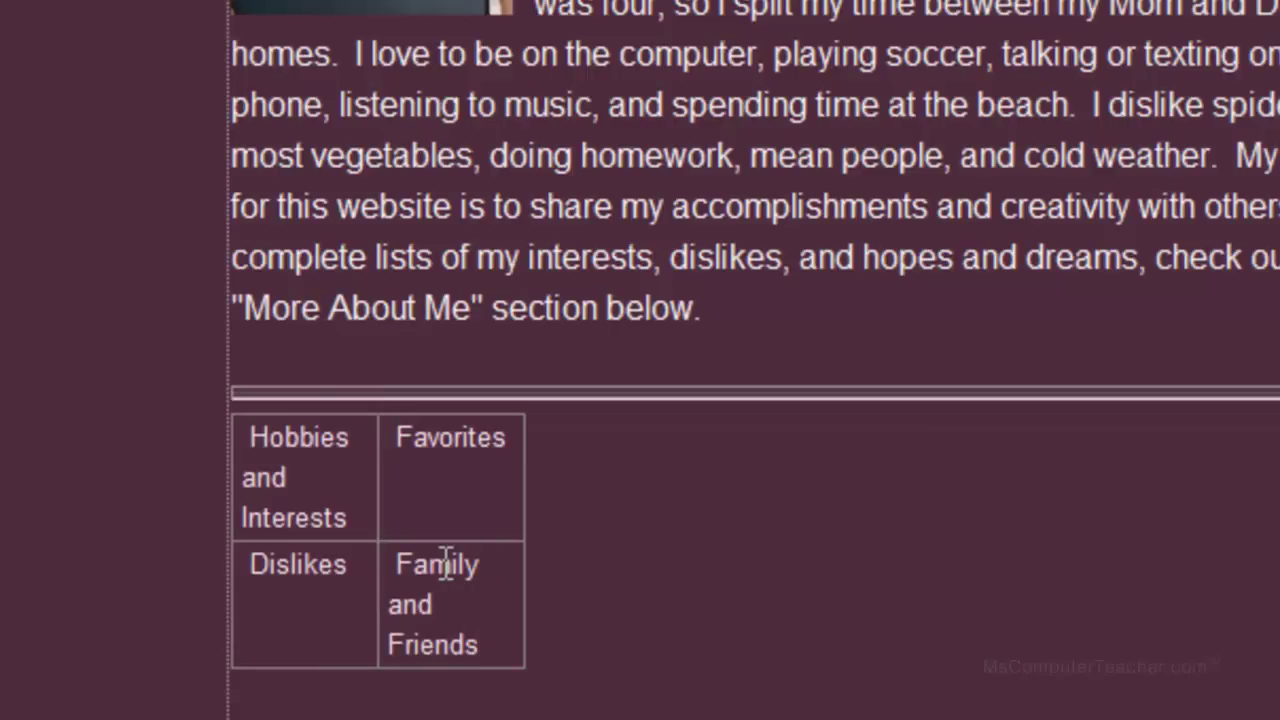
left_click(440, 432)
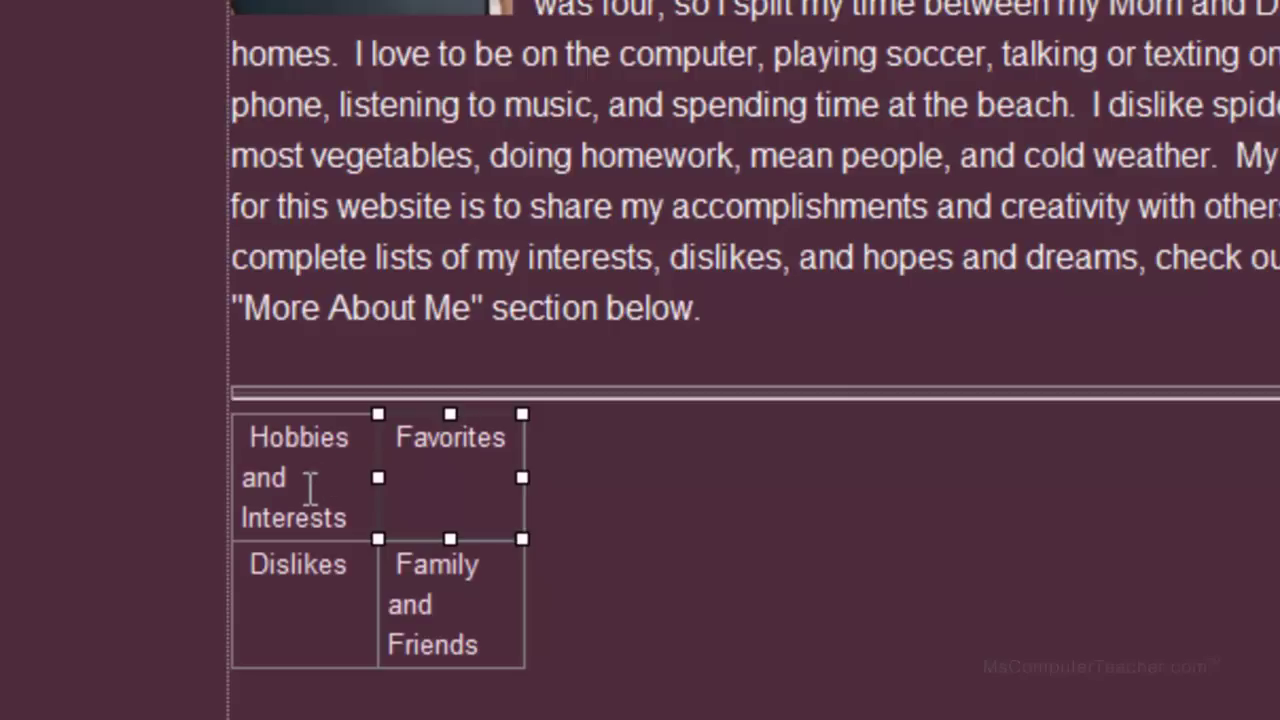
left_click_drag(358, 525, 209, 340)
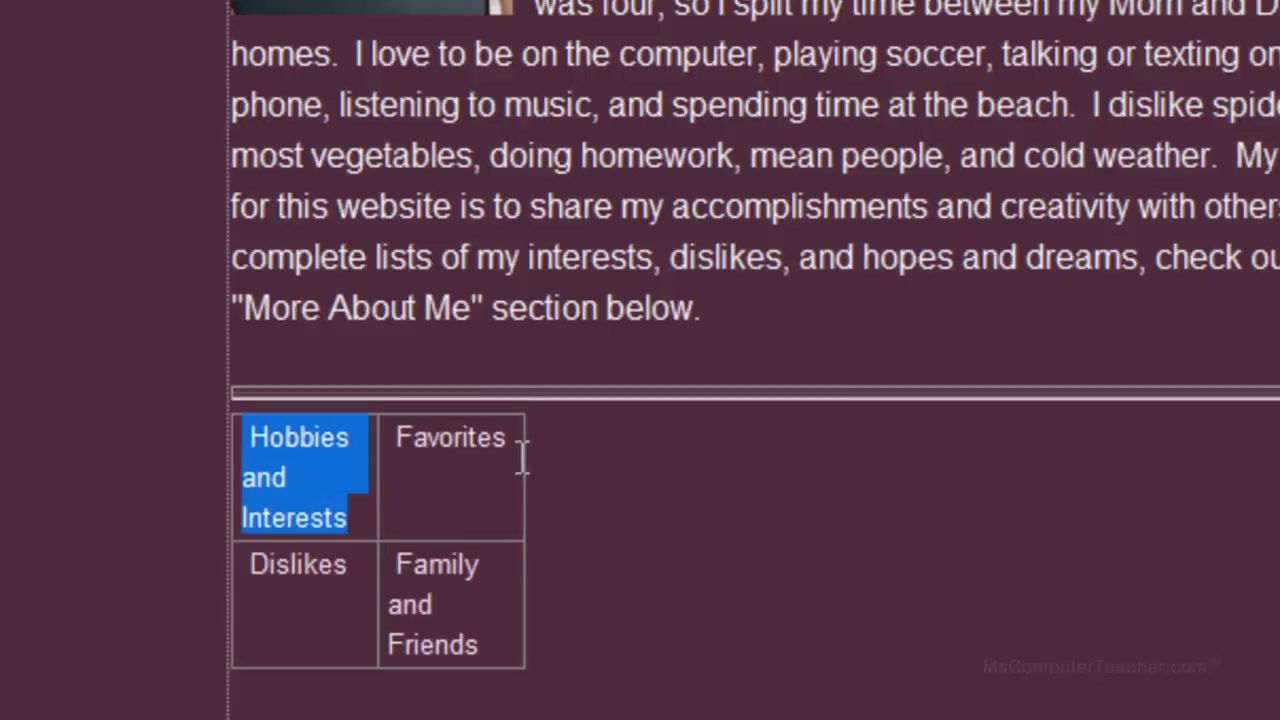
left_click(471, 437)
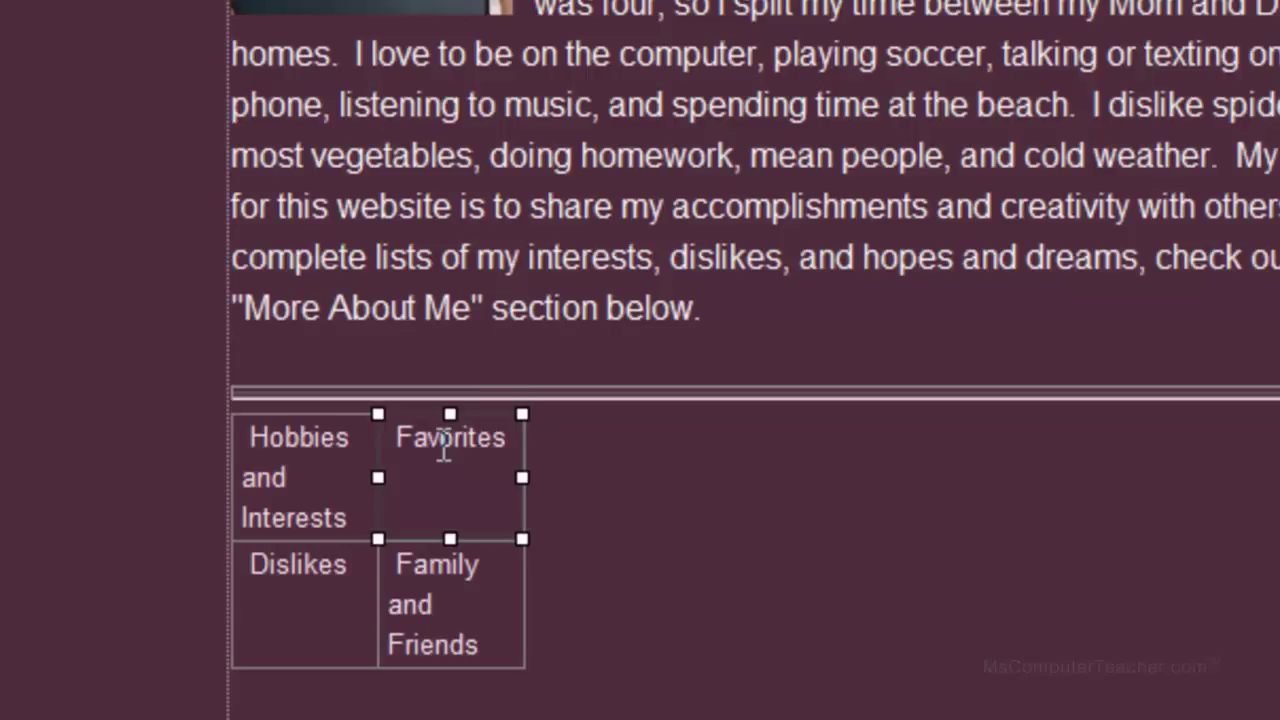
left_click(586, 503)
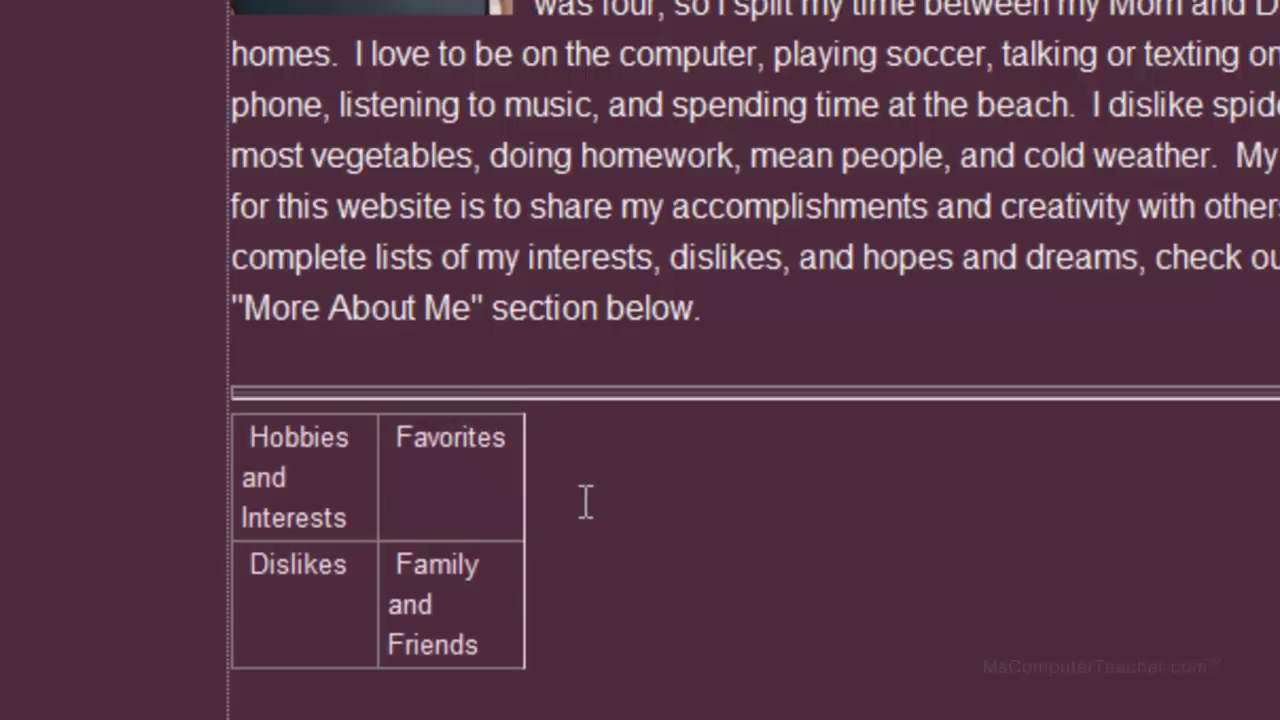
Widen the table to nearly the full width of the page column and make its two columns roughly equal.
left_click(521, 490)
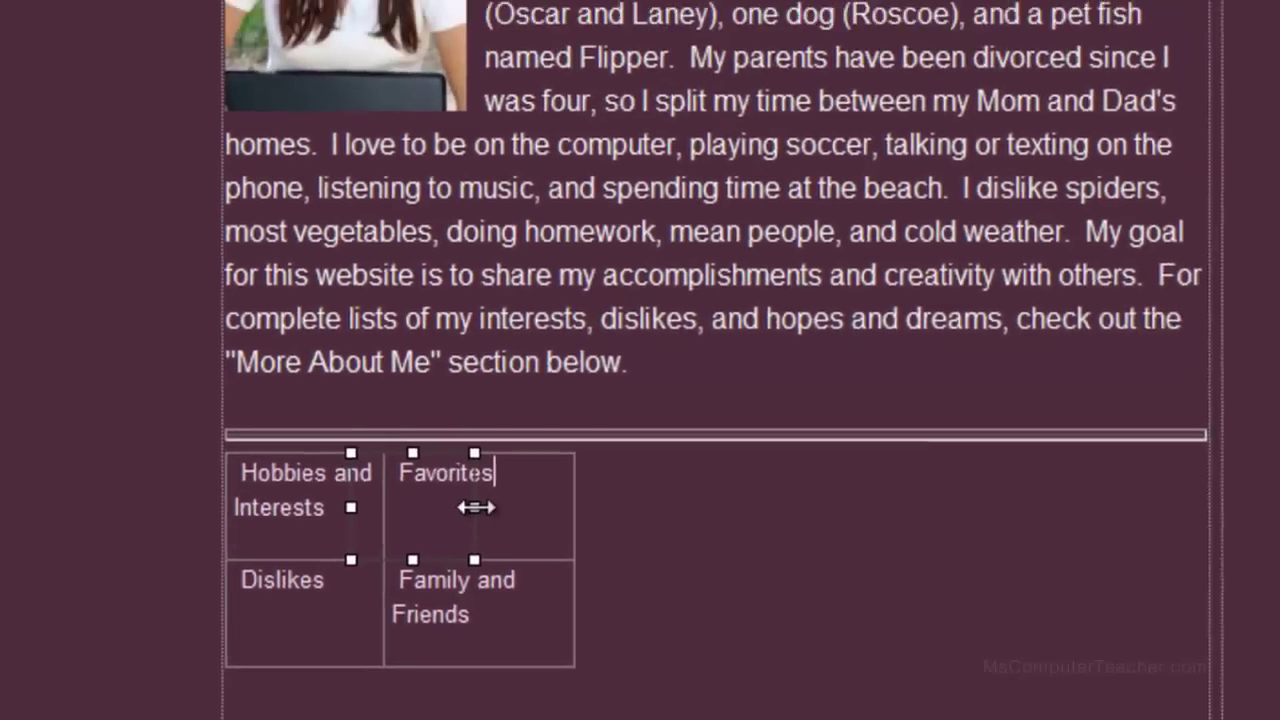
left_click_drag(476, 507, 566, 504)
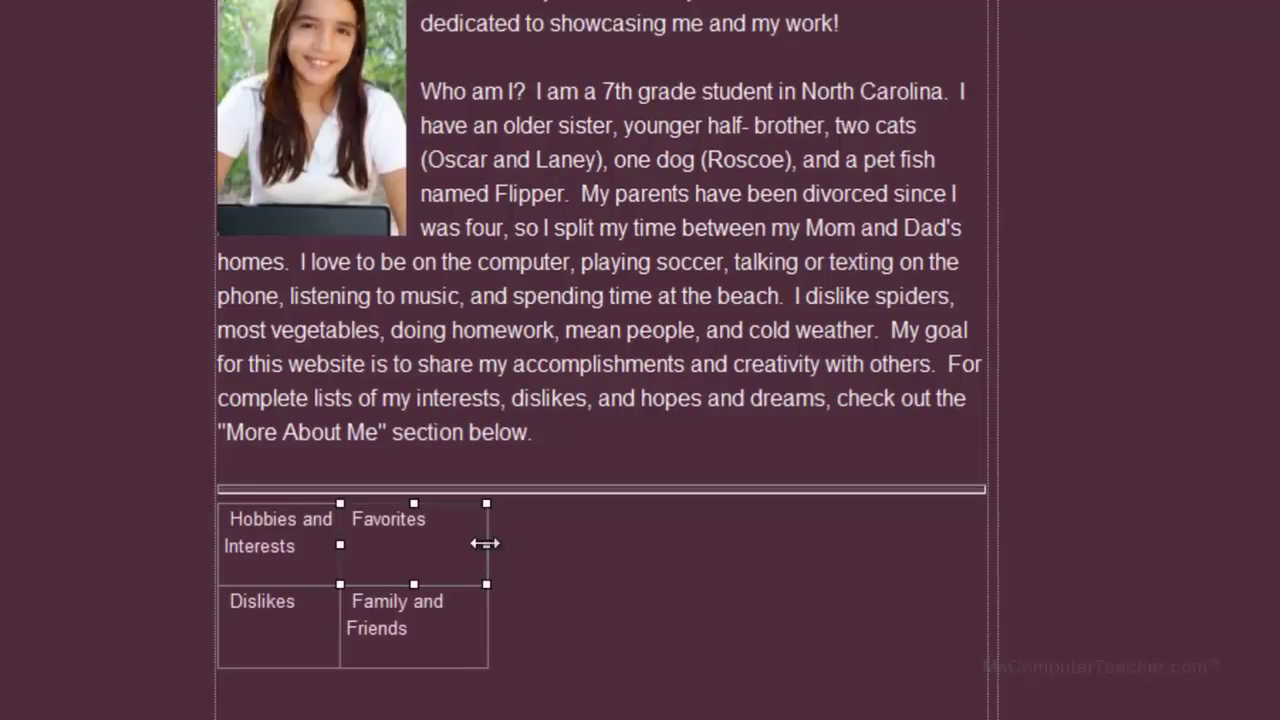
left_click_drag(484, 543, 967, 577)
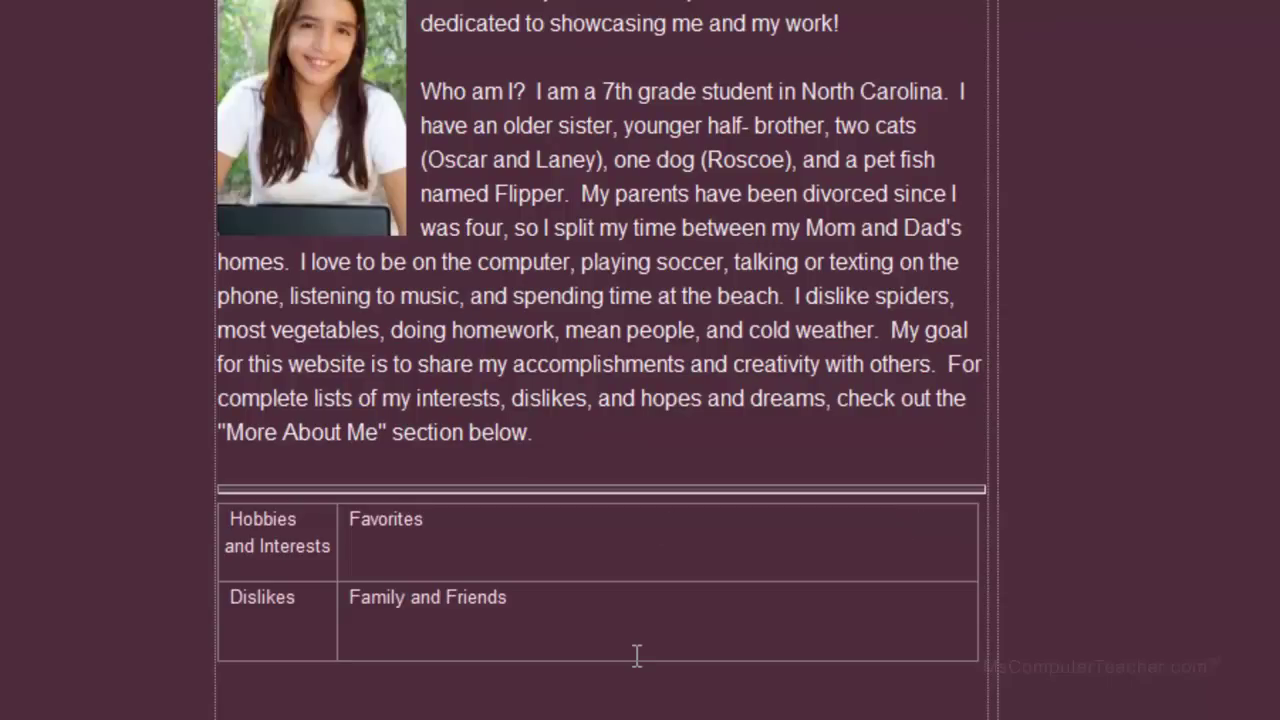
left_click(337, 565)
left_click_drag(336, 542, 429, 560)
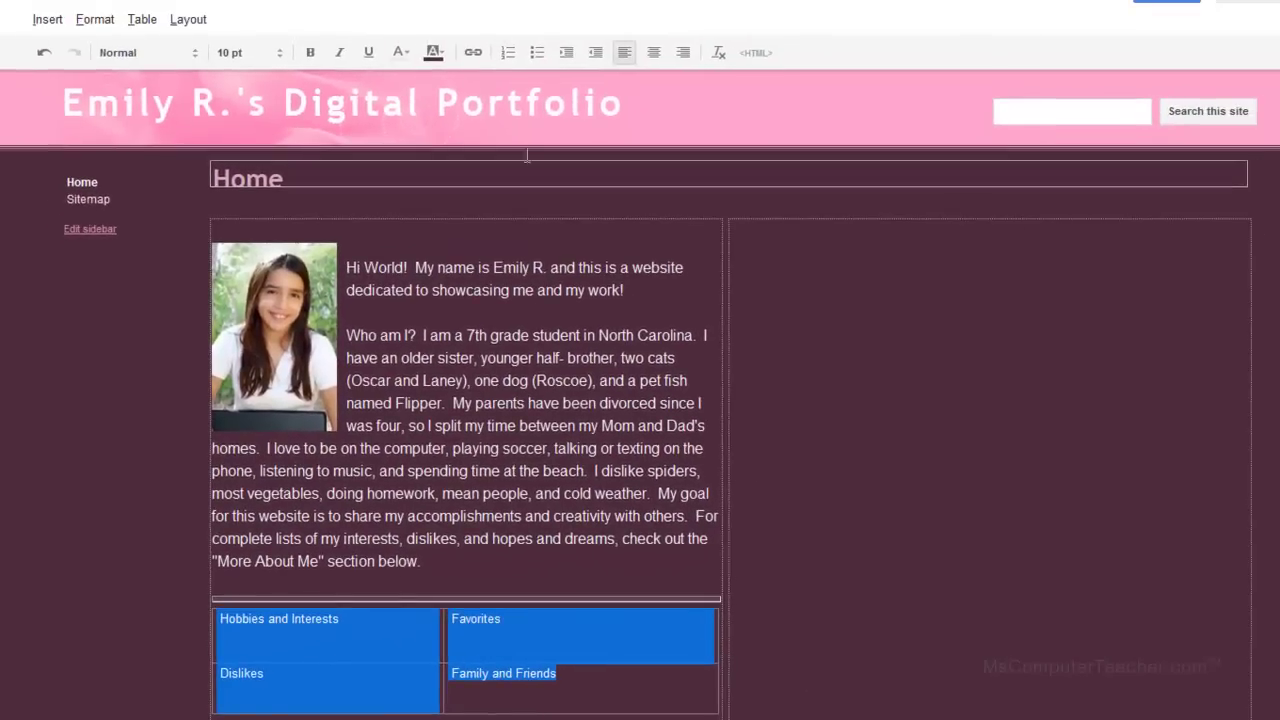
Center the text in all four table cells.
left_click(653, 52)
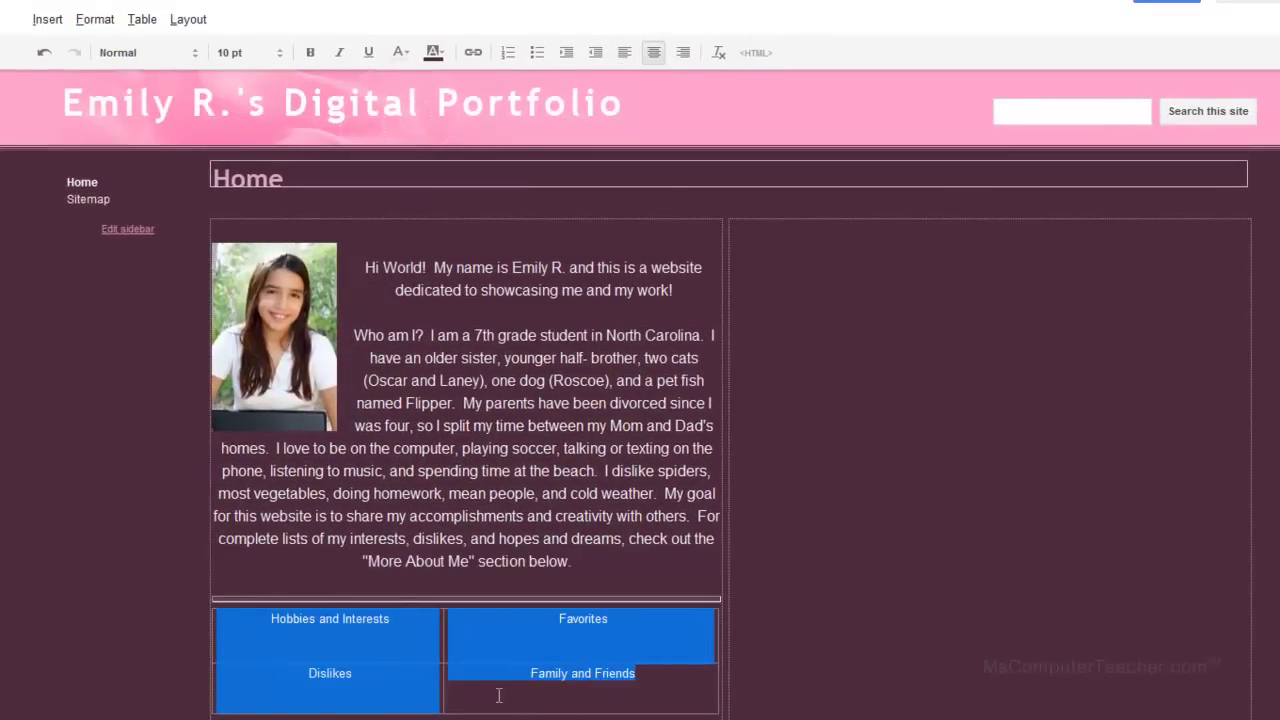
left_click(585, 680)
left_click(585, 640)
left_click(354, 645)
left_click(345, 670)
left_click(505, 512)
left_click(599, 561)
Try to undo the centering of the introduction paragraph, and redo the table's column widths.
left_click_drag(599, 561, 362, 267)
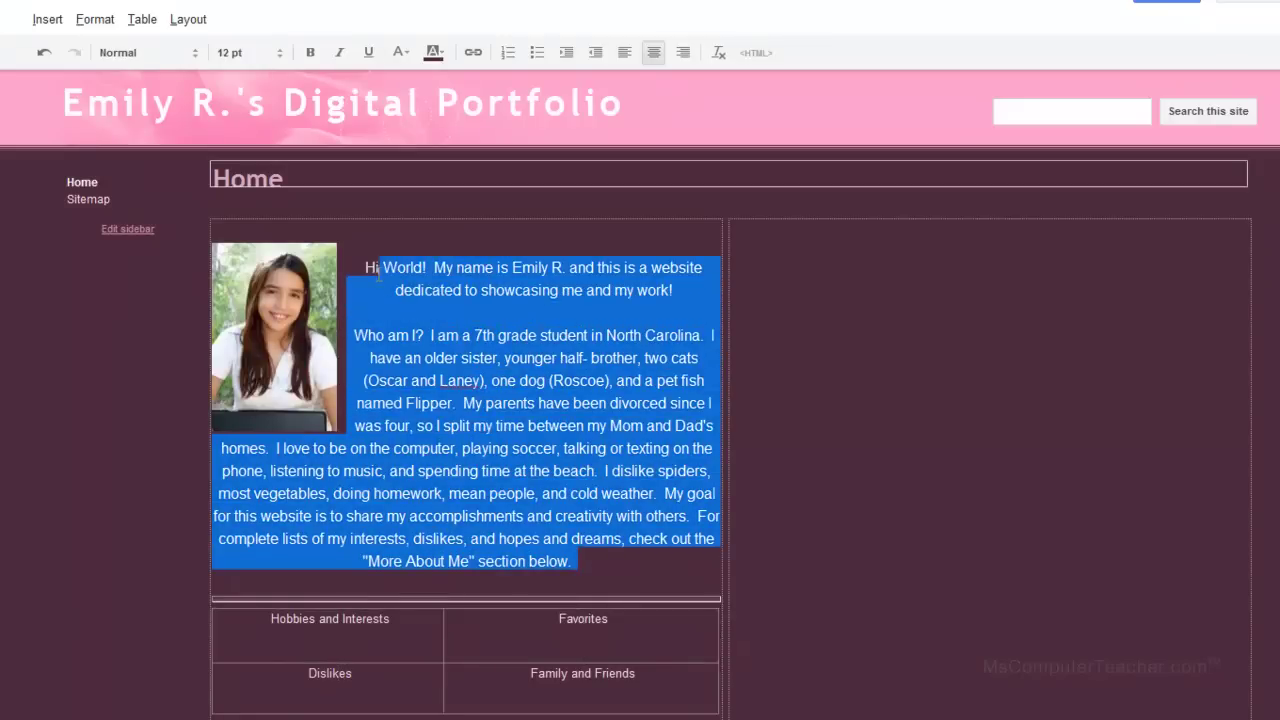
left_click(48, 53)
left_click(48, 53)
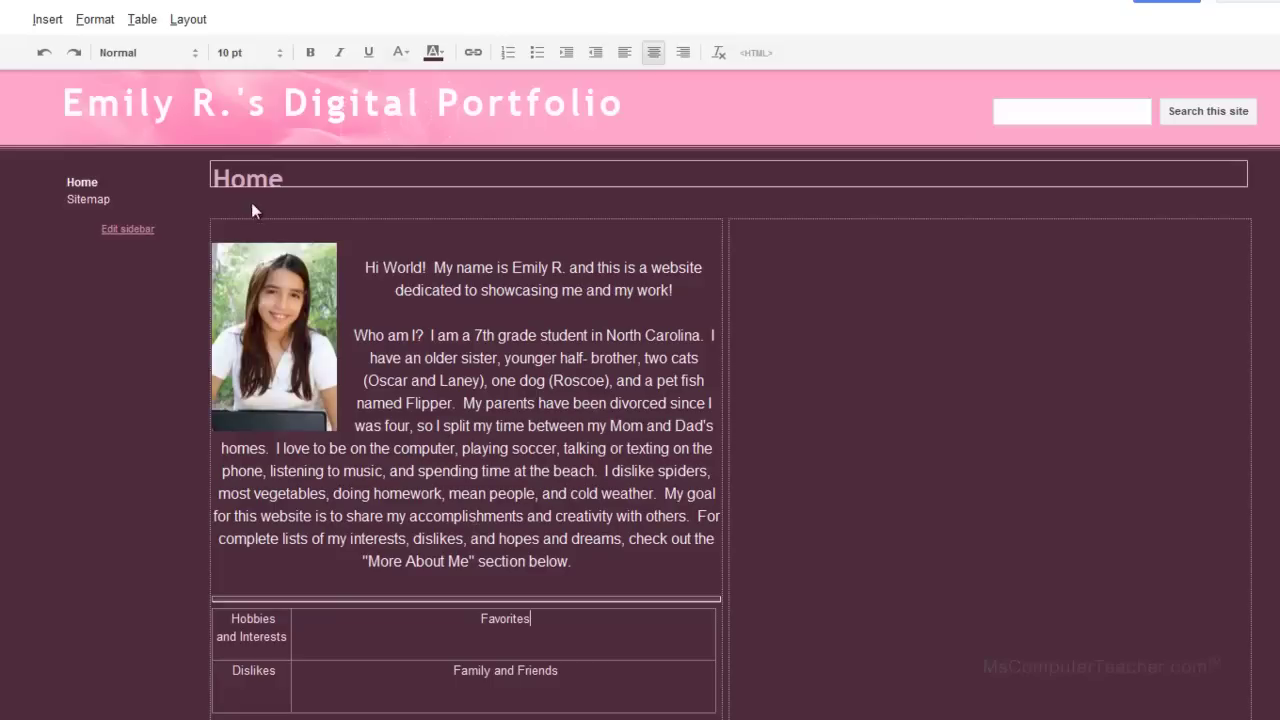
left_click(75, 54)
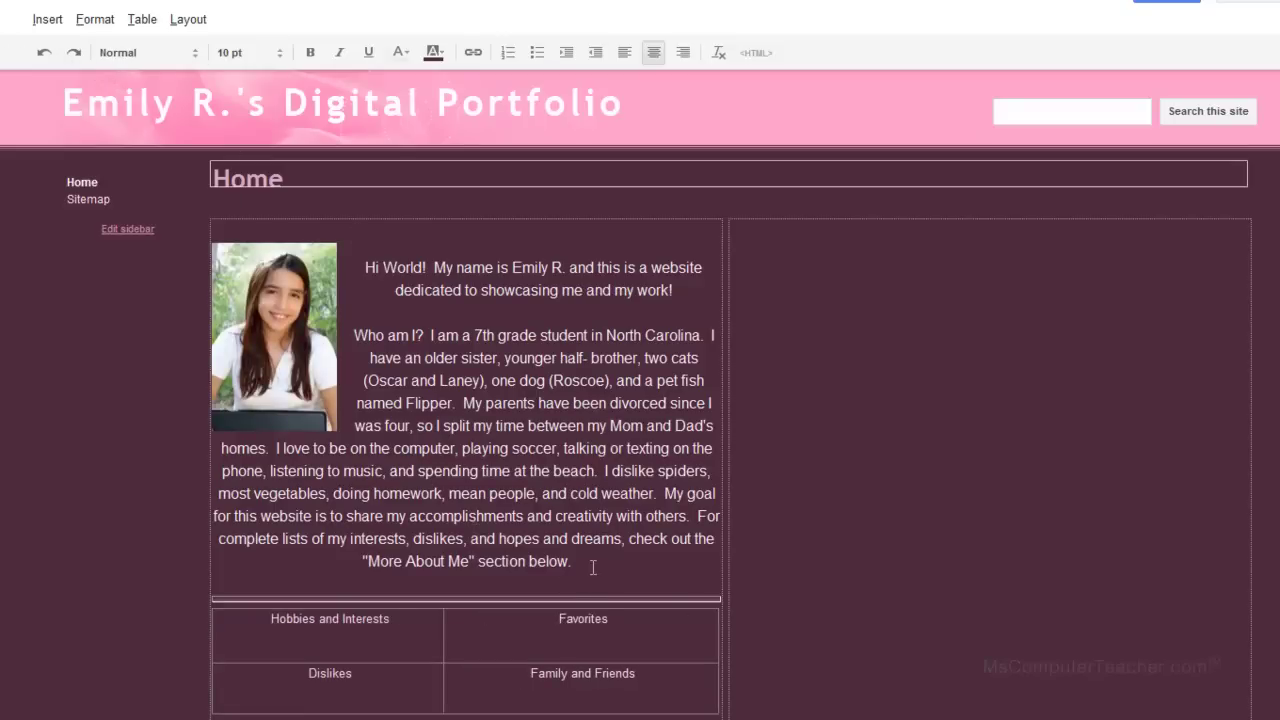
Align the whole introduction paragraph to the left while leaving the table text centered.
left_click_drag(593, 567, 364, 267)
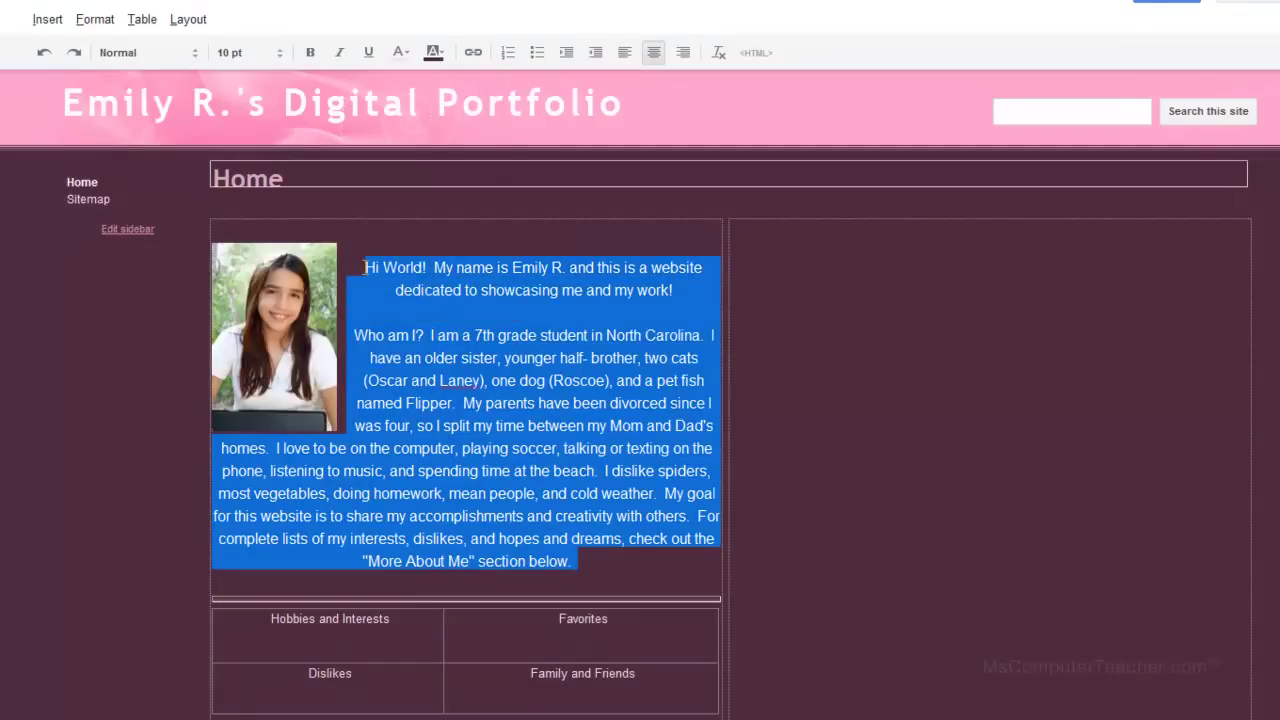
left_click(624, 52)
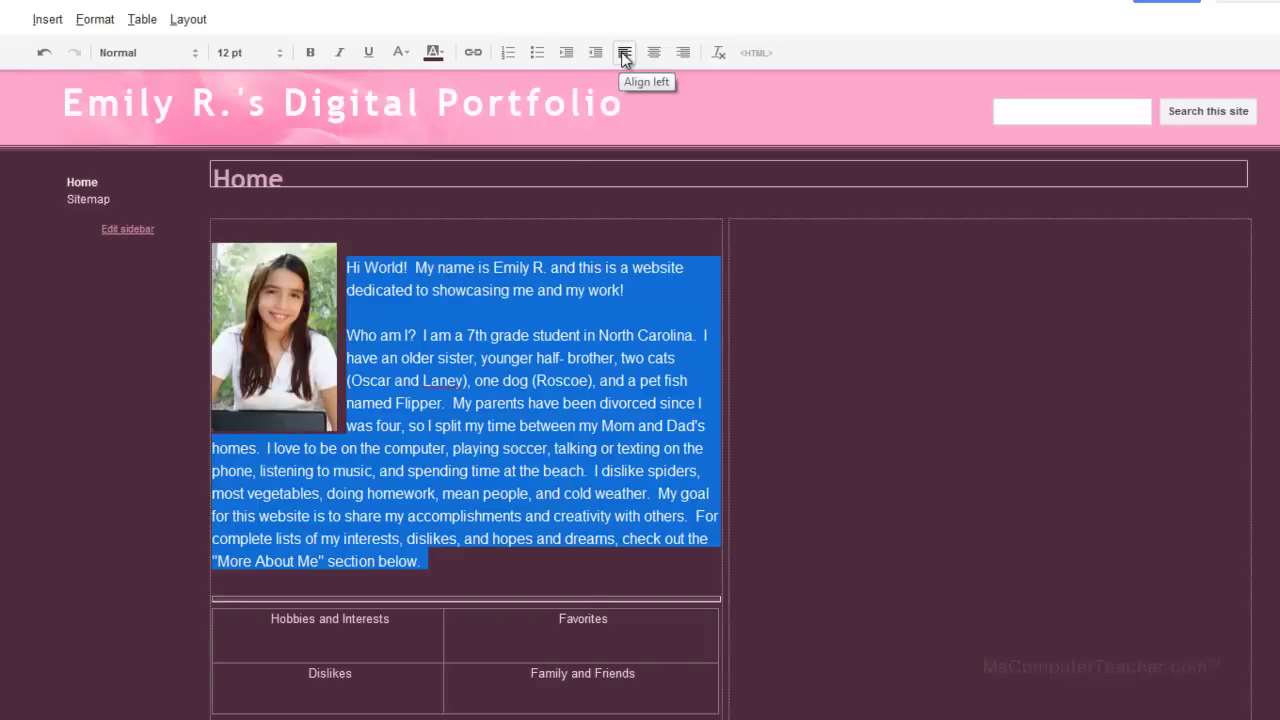
left_click(401, 620)
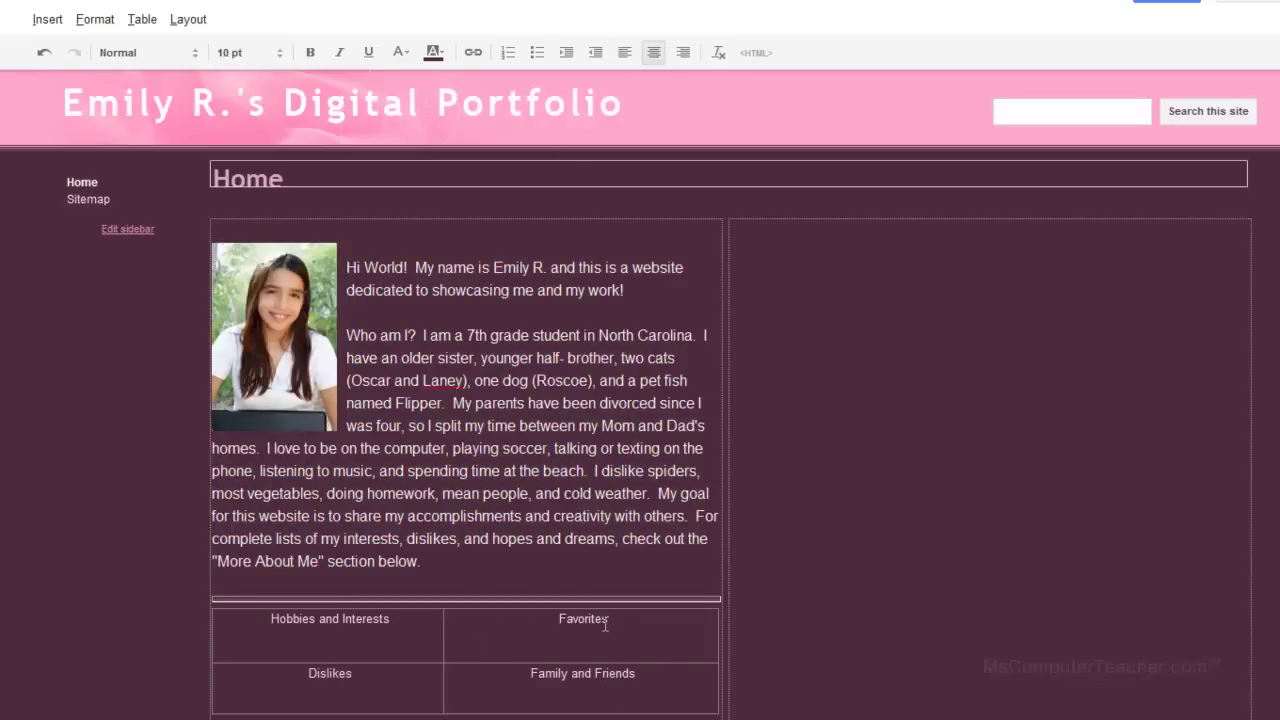
Format the "Favorites" table heading in 12 pt Georgia.
left_click_drag(607, 620, 561, 625)
left_click(248, 54)
left_click(258, 131)
left_click(194, 58)
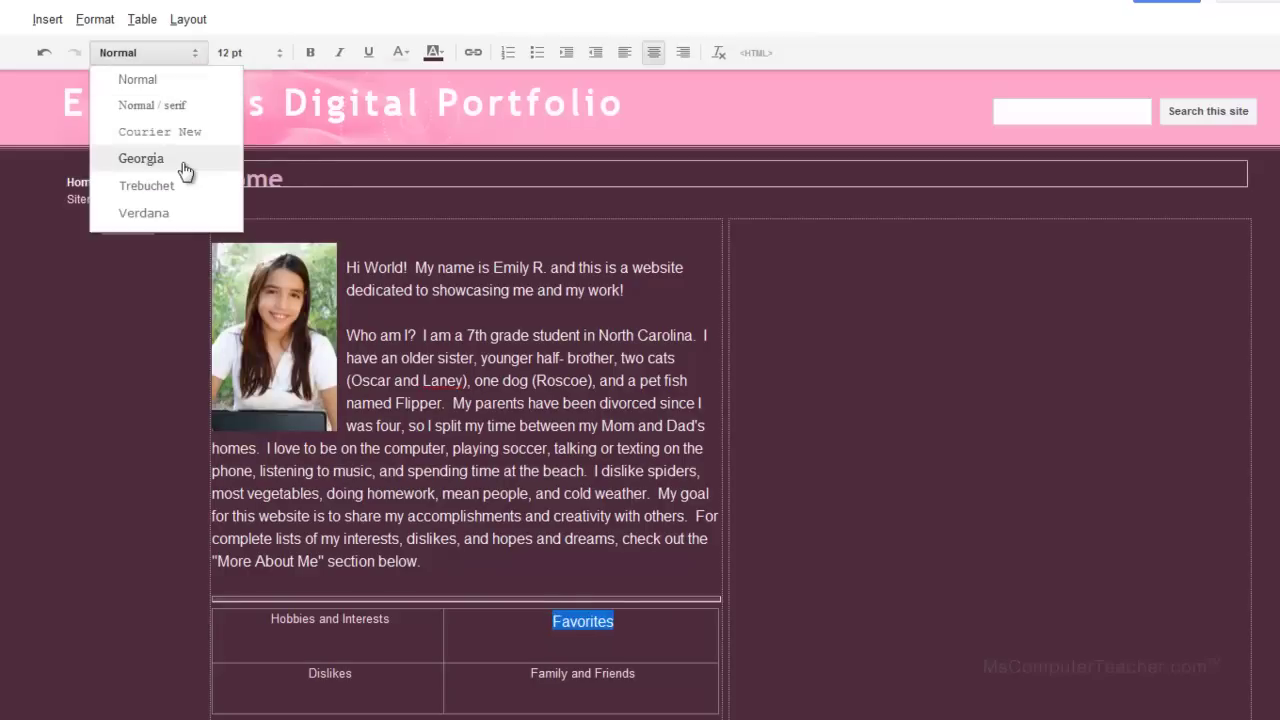
left_click(141, 158)
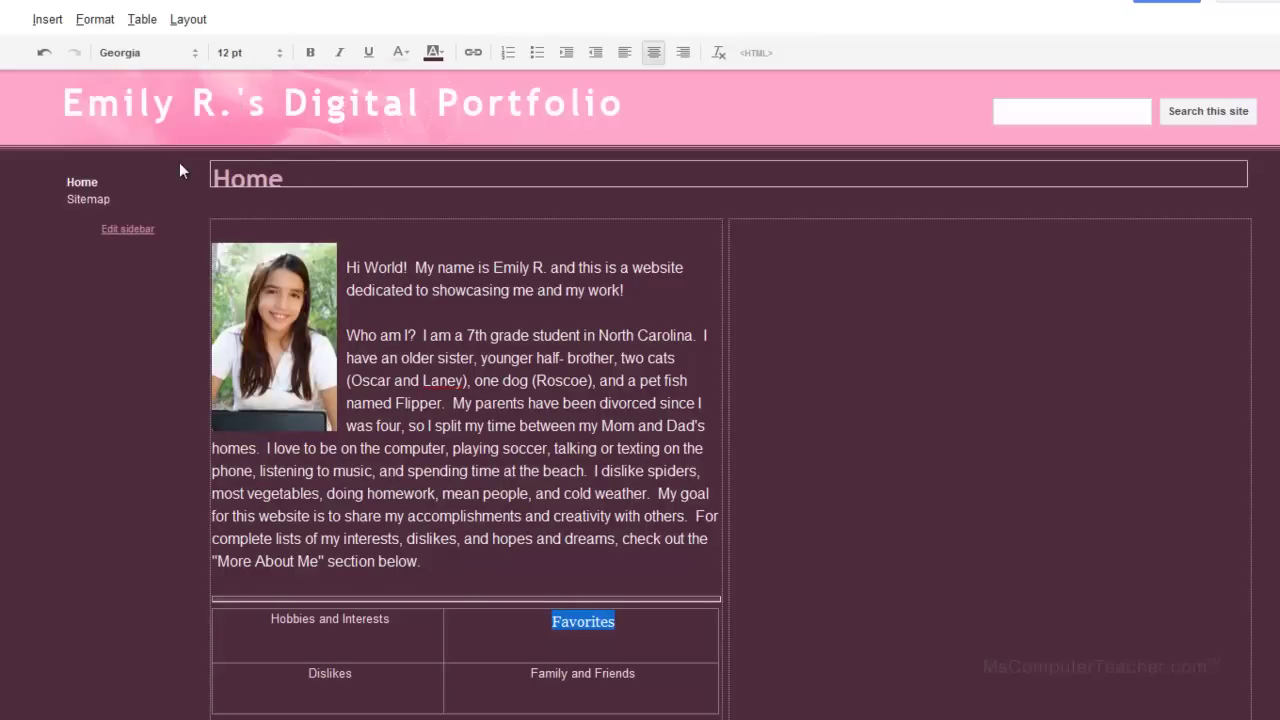
Underline the "Favorites" table heading.
left_click(368, 55)
left_click(408, 56)
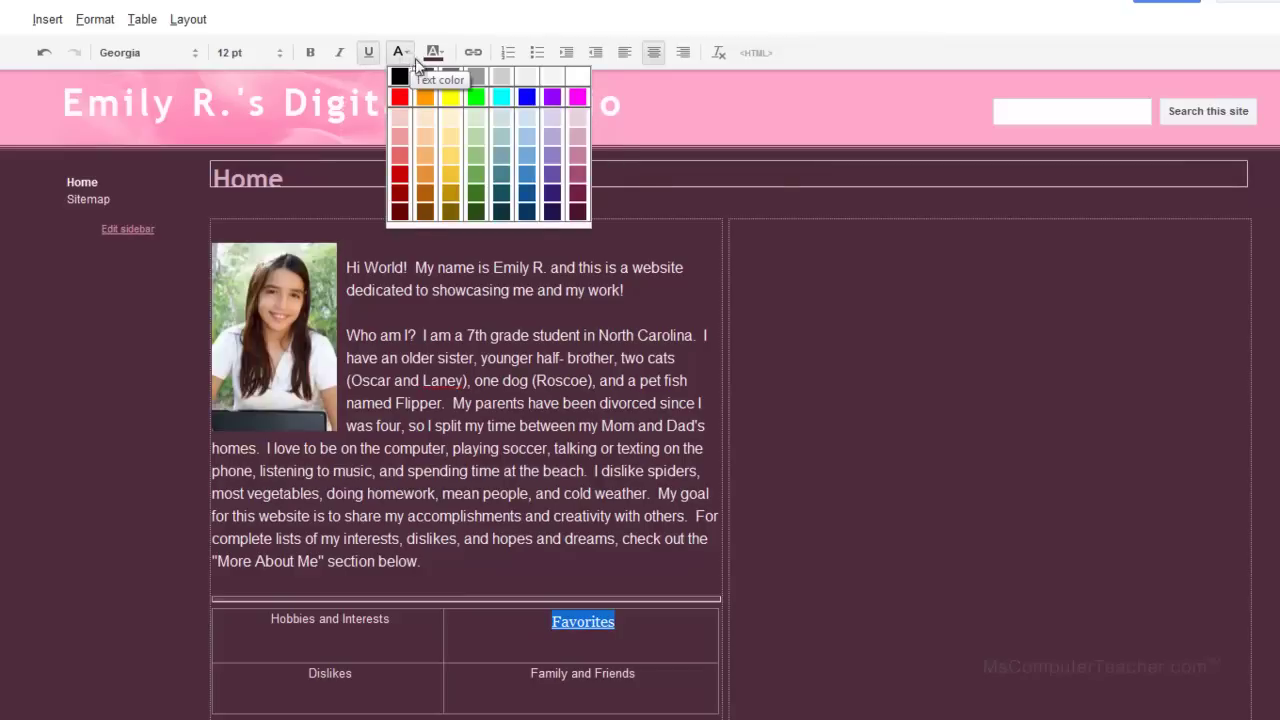
left_click(434, 52)
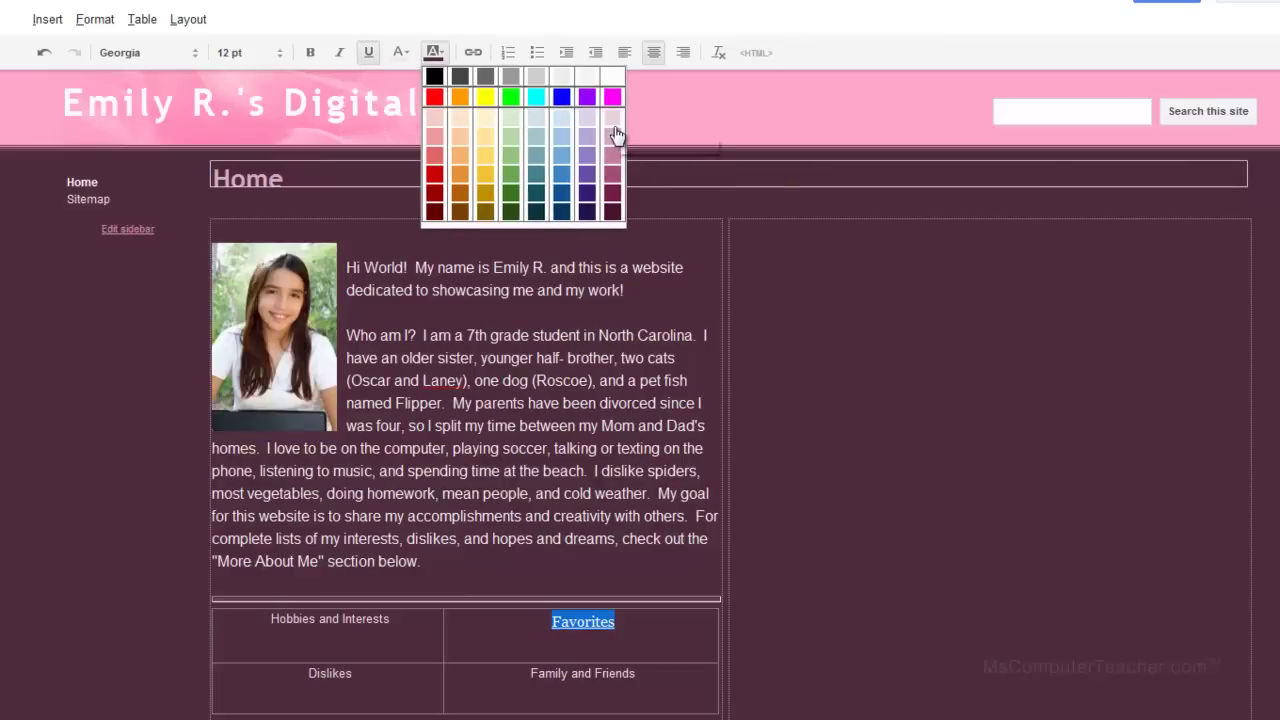
left_click(614, 126)
left_click(644, 636)
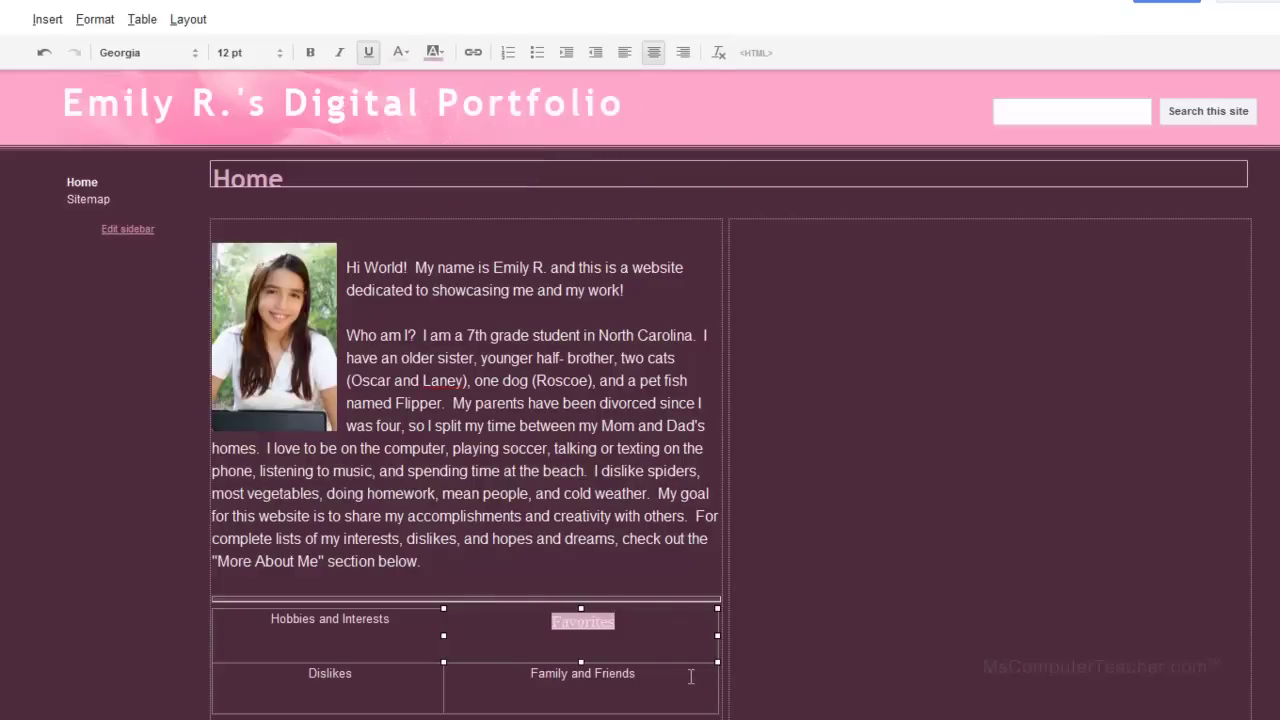
key("ctrl+z")
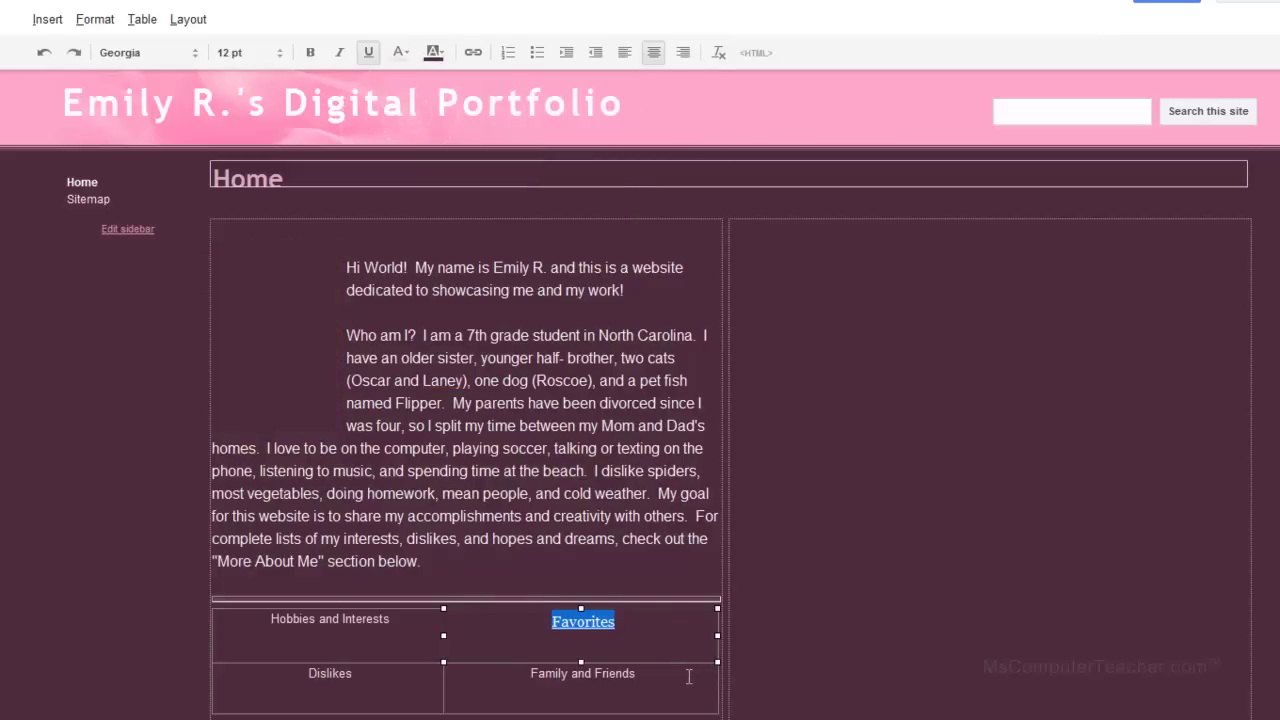
Color the "Favorites" heading text light pink.
left_click(412, 52)
left_click(584, 123)
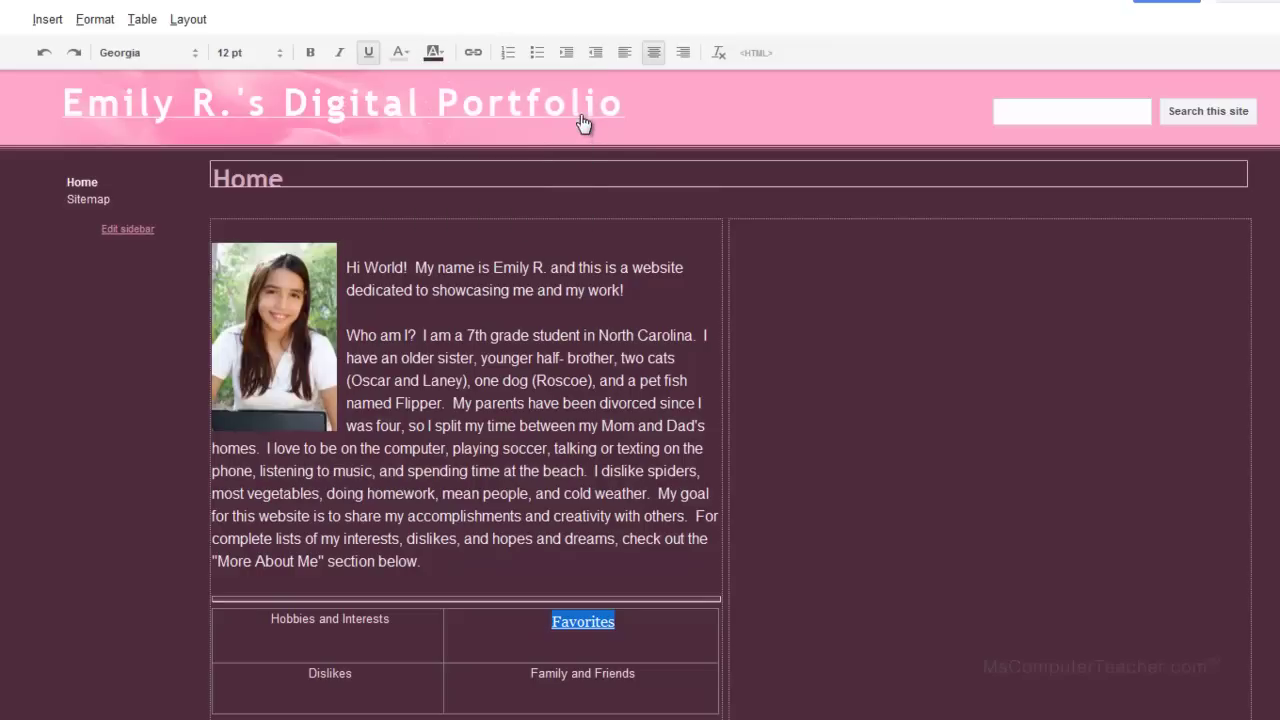
left_click(629, 632)
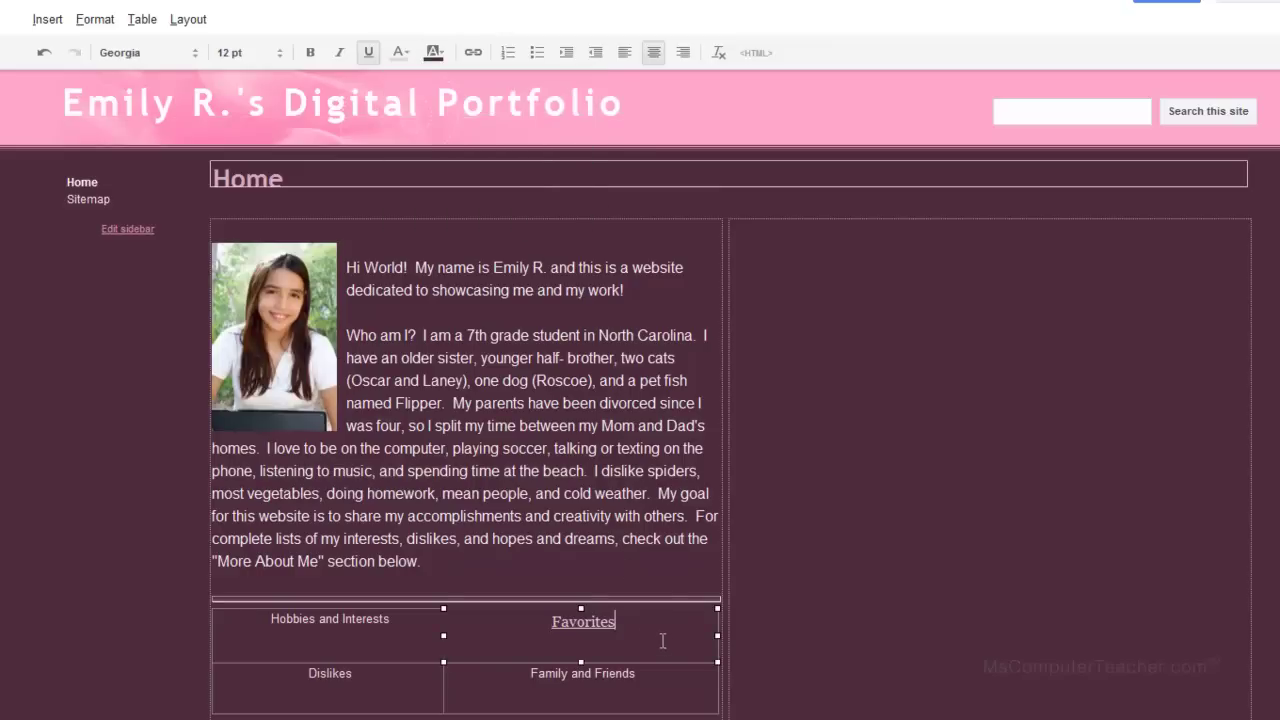
left_click_drag(640, 611, 565, 604)
left_click(501, 620)
left_click(501, 620)
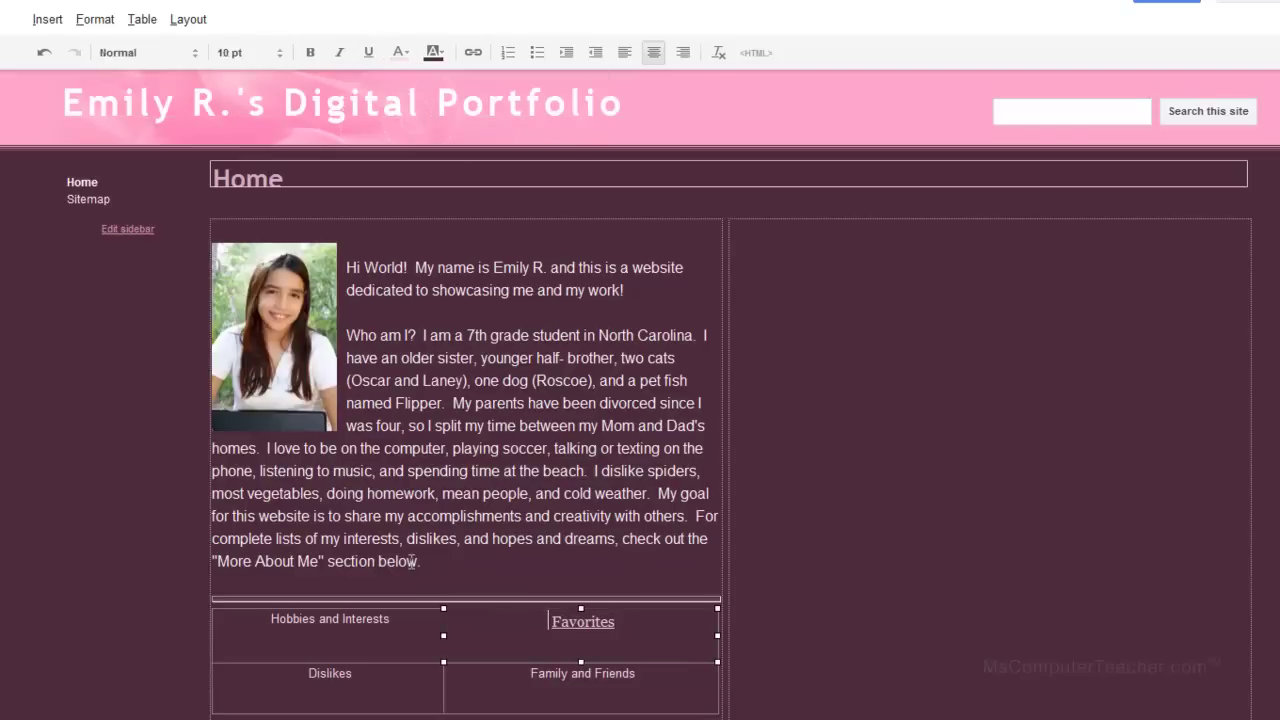
left_click_drag(394, 619, 268, 622)
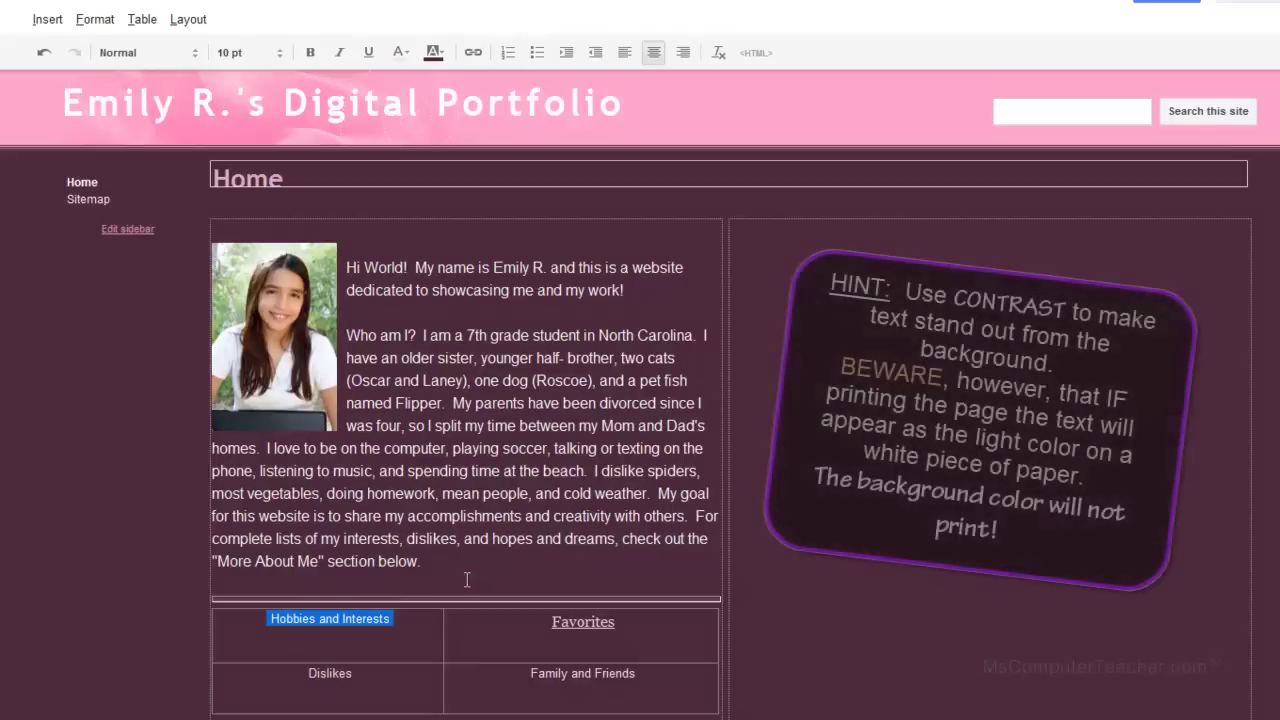
left_click_drag(433, 565, 346, 267)
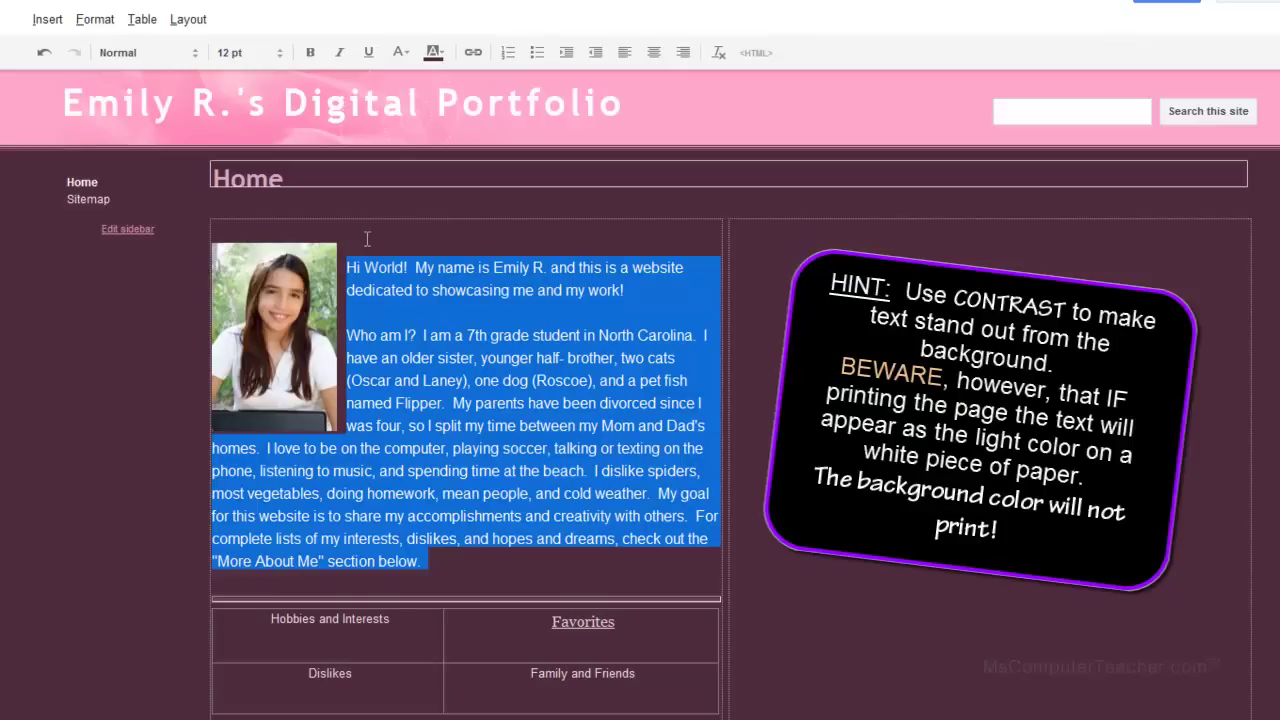
left_click(453, 567)
left_click_drag(453, 565, 346, 267)
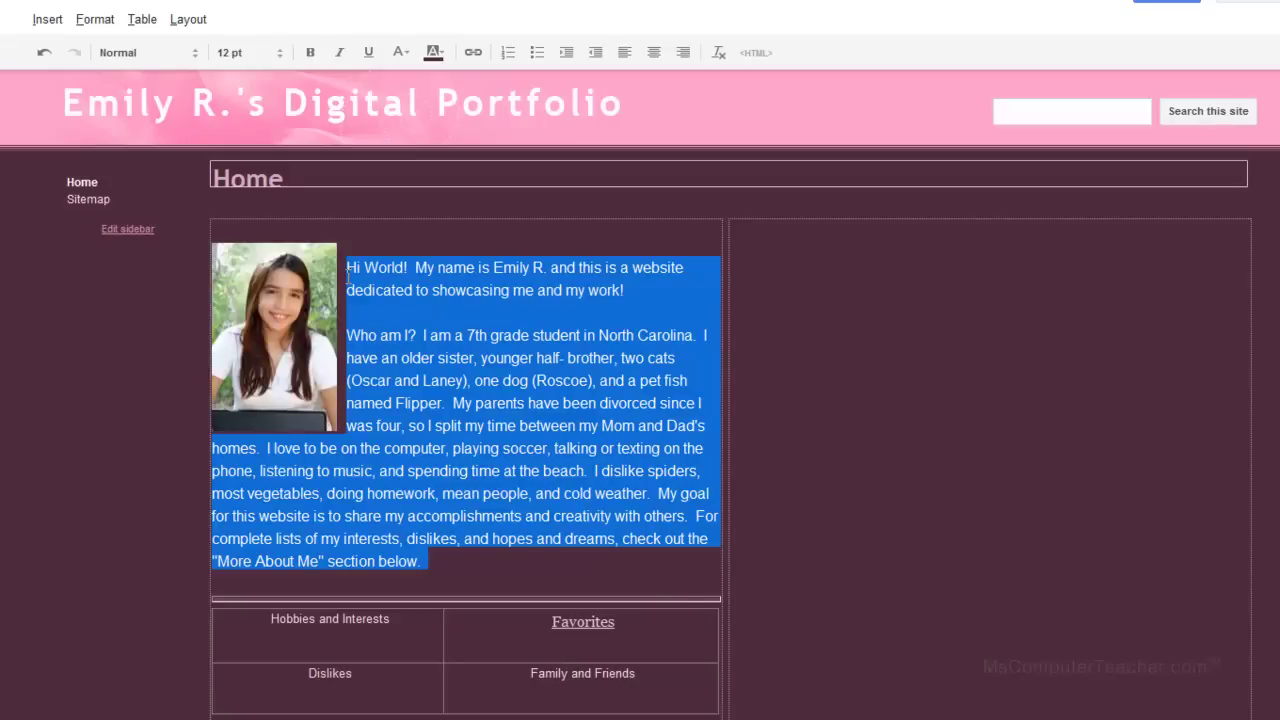
left_click(532, 576)
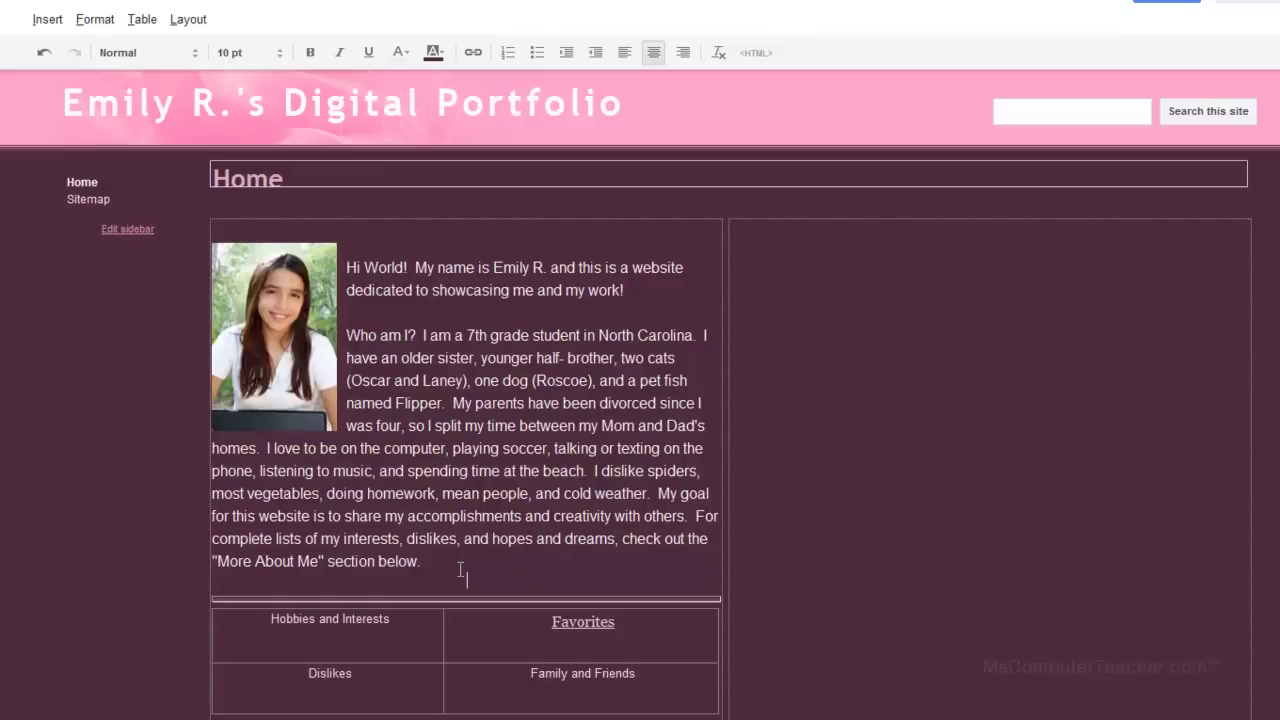
Format the "Hobbies and Interests" table heading in 12 pt Georgia, bold, underlined and light pink.
left_click(584, 621)
left_click(392, 618)
triple_click(371, 613)
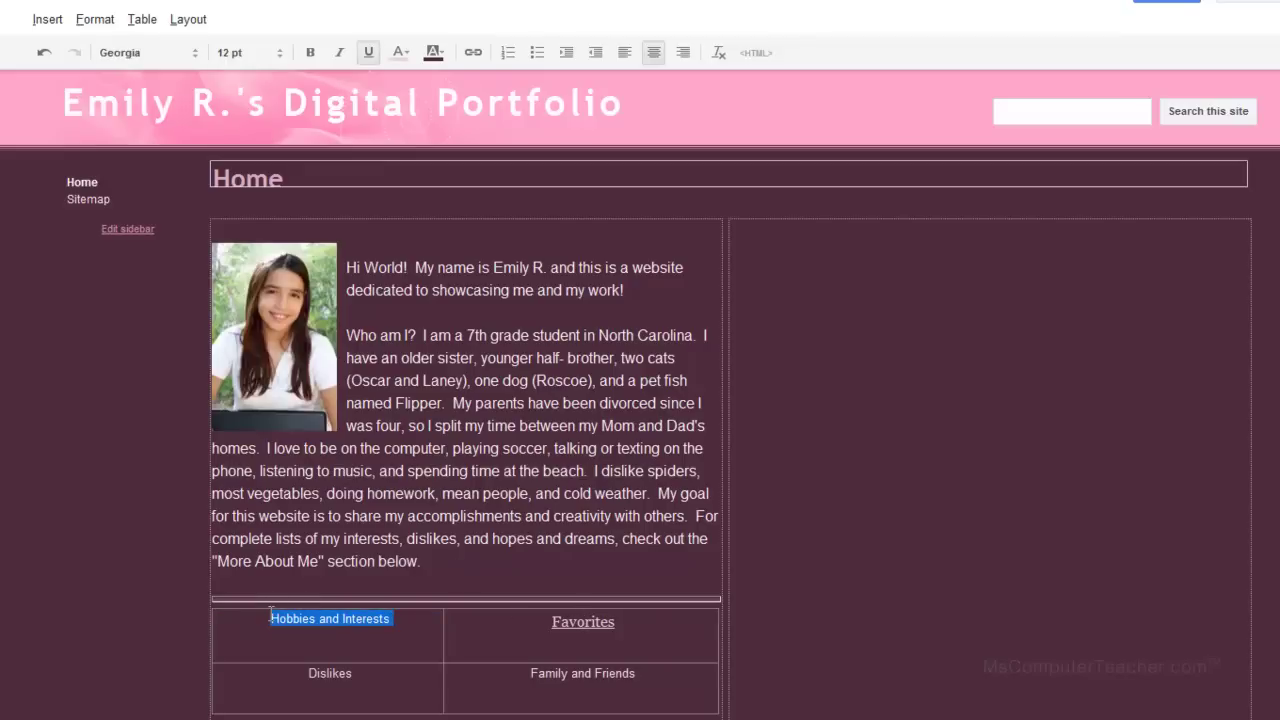
left_click(196, 53)
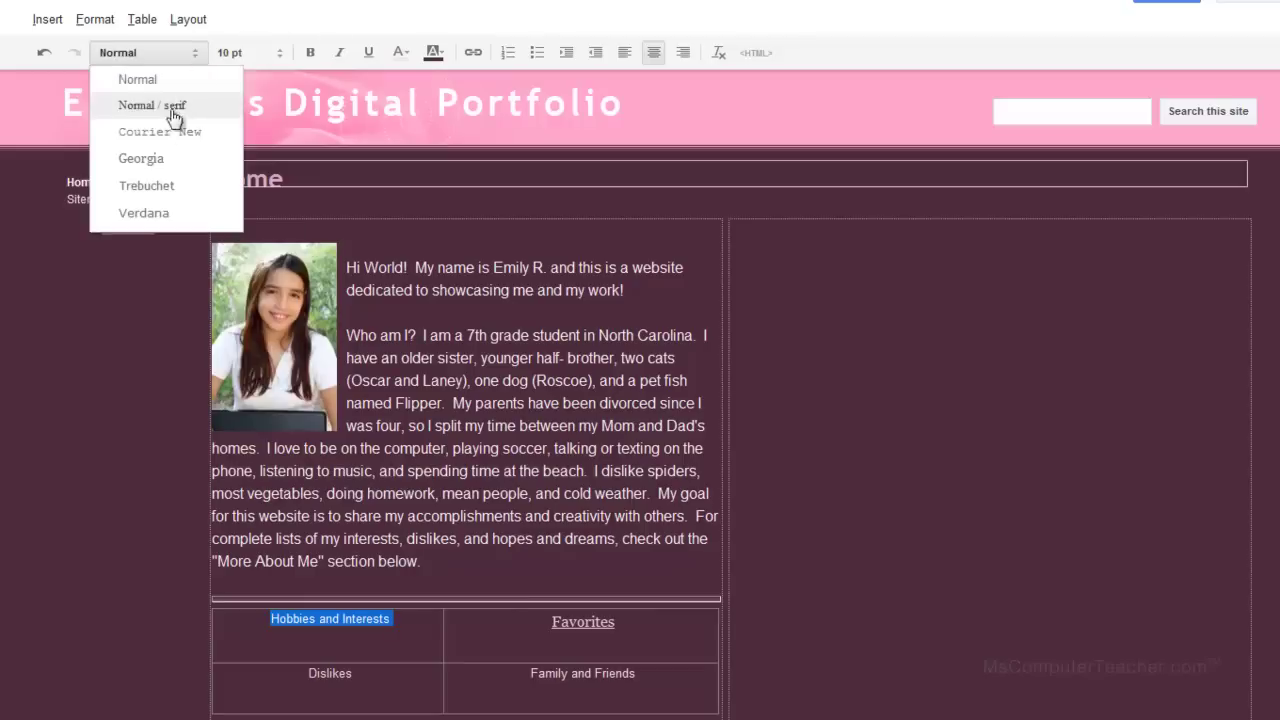
left_click(163, 162)
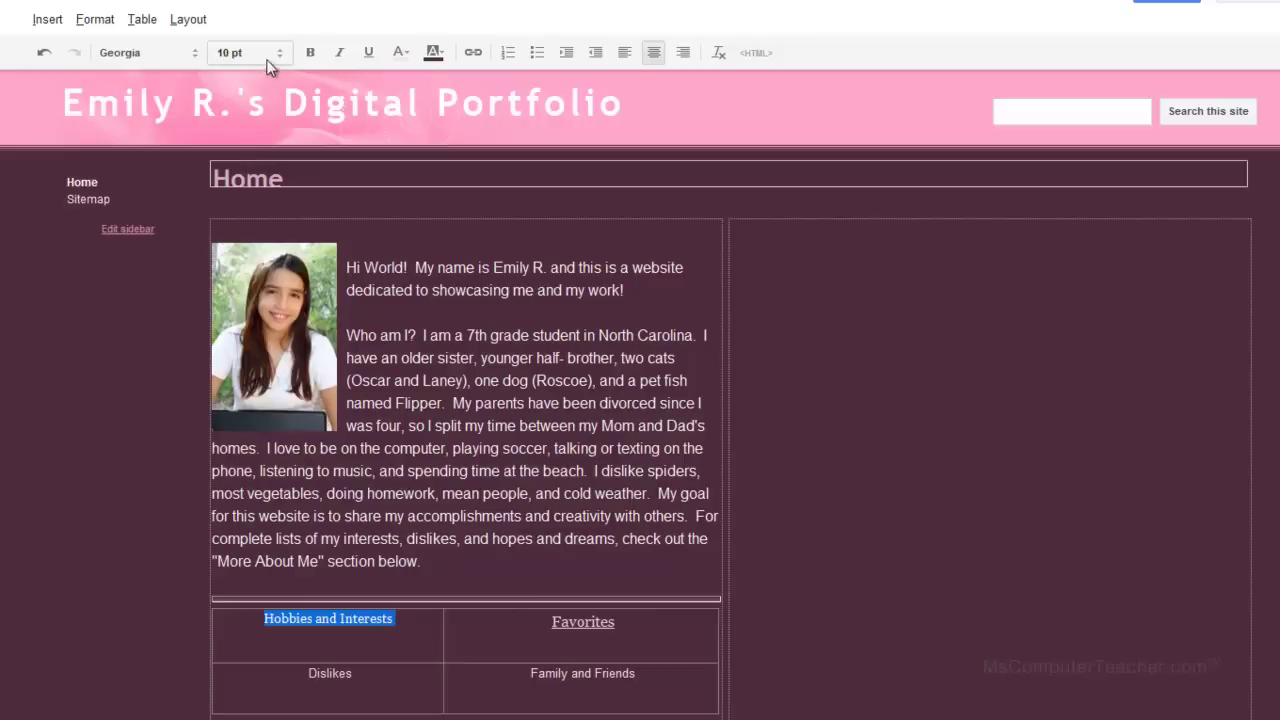
left_click(250, 53)
left_click(250, 132)
left_click(310, 52)
left_click(368, 52)
left_click(398, 52)
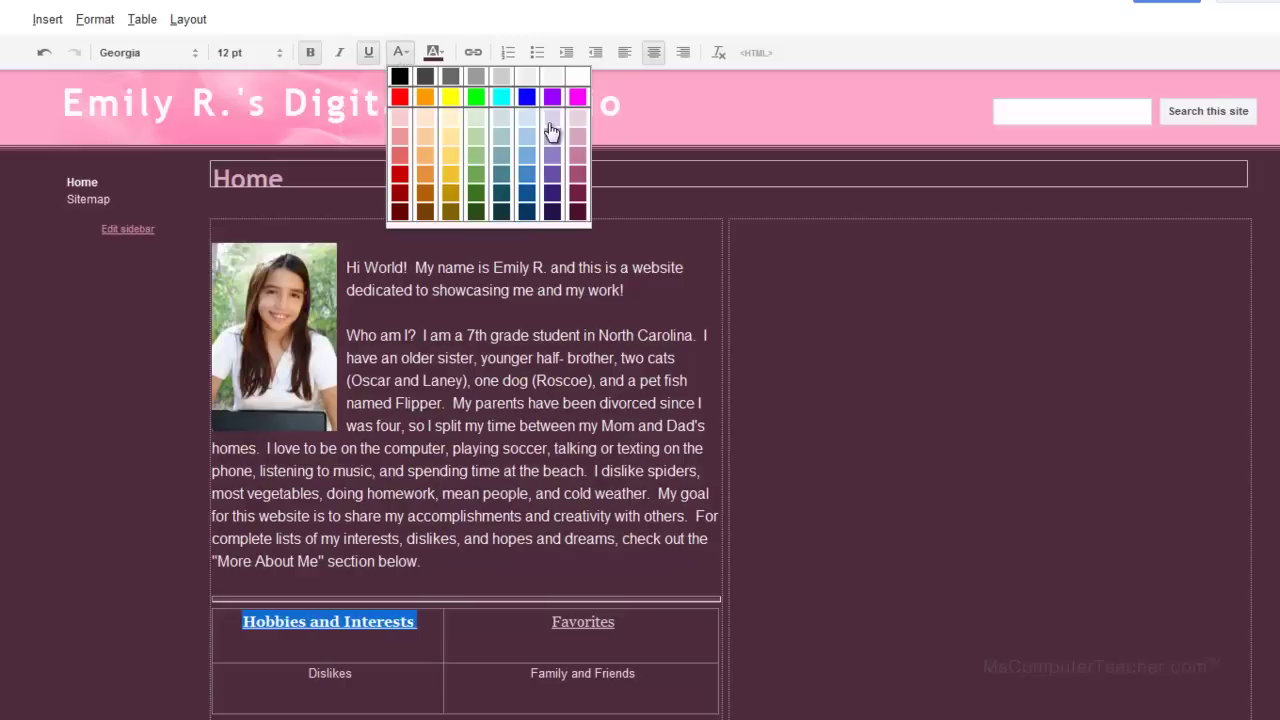
left_click(578, 133)
Make the "Favorites" table heading bold.
left_click(386, 690)
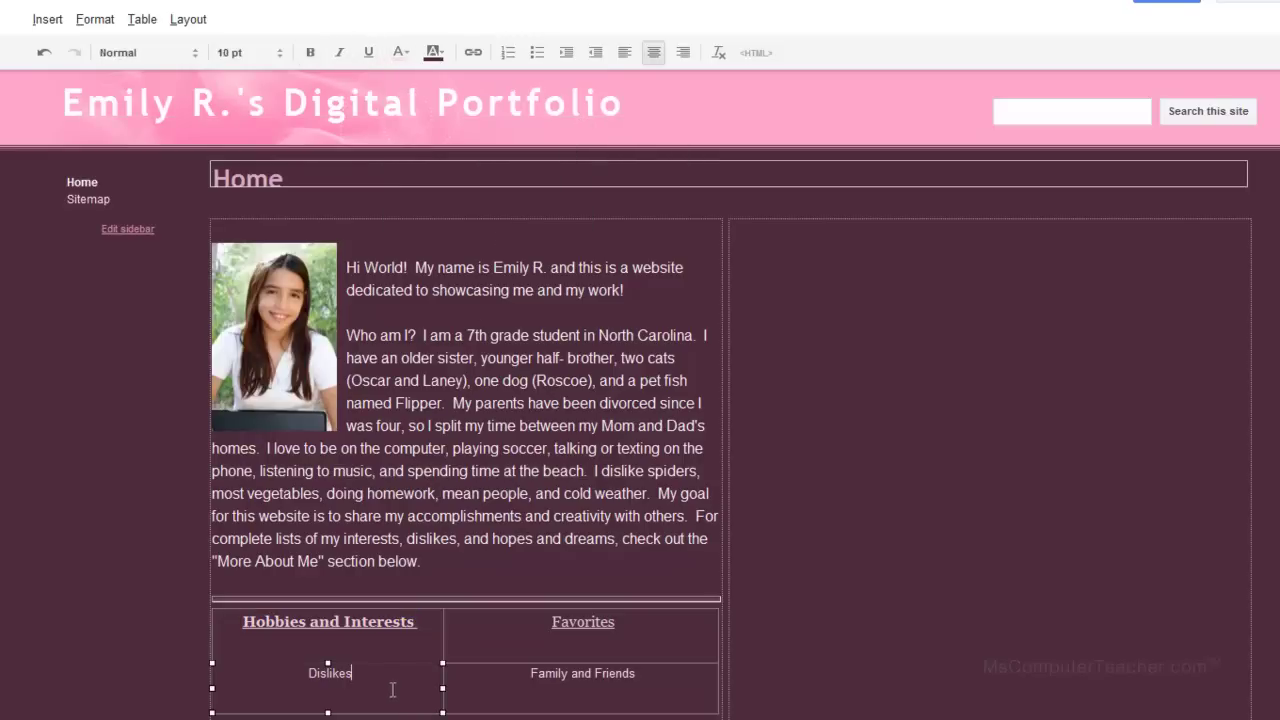
left_click_drag(617, 621, 551, 621)
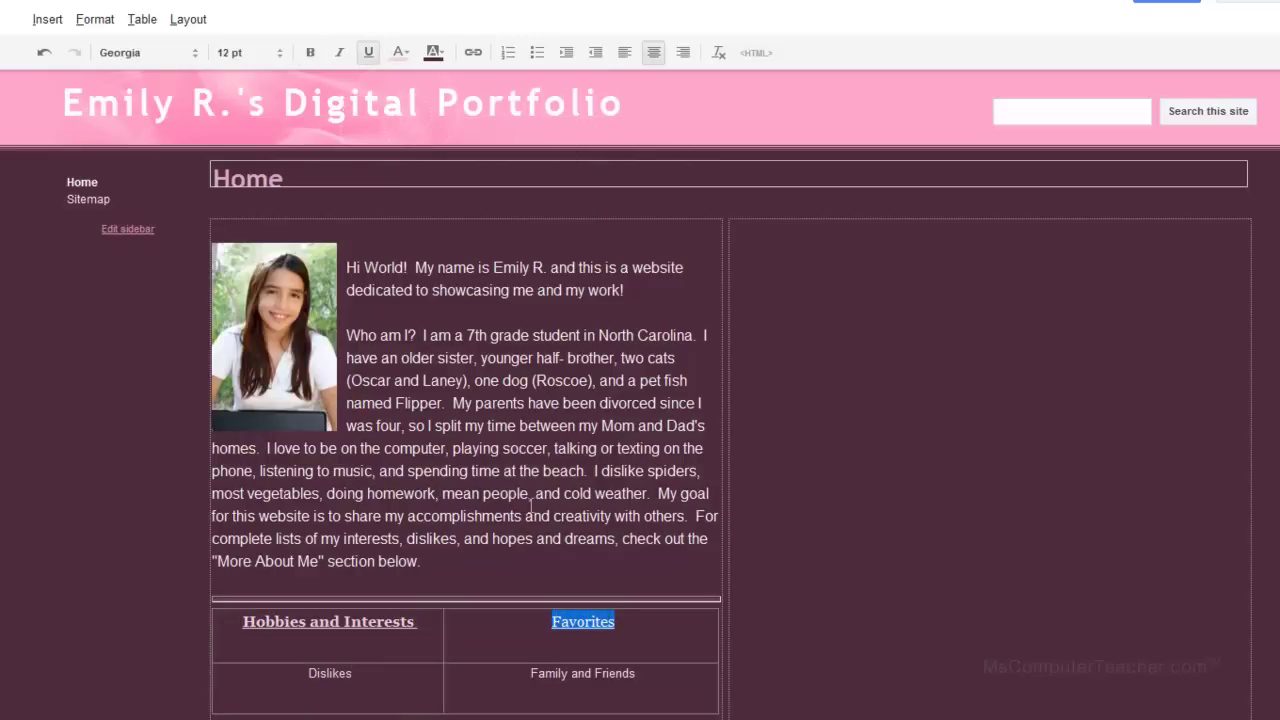
left_click(310, 52)
Format the "Dislikes" table heading in 12 pt Georgia, bold, underlined and light pink.
left_click(373, 672)
left_click_drag(366, 677, 309, 674)
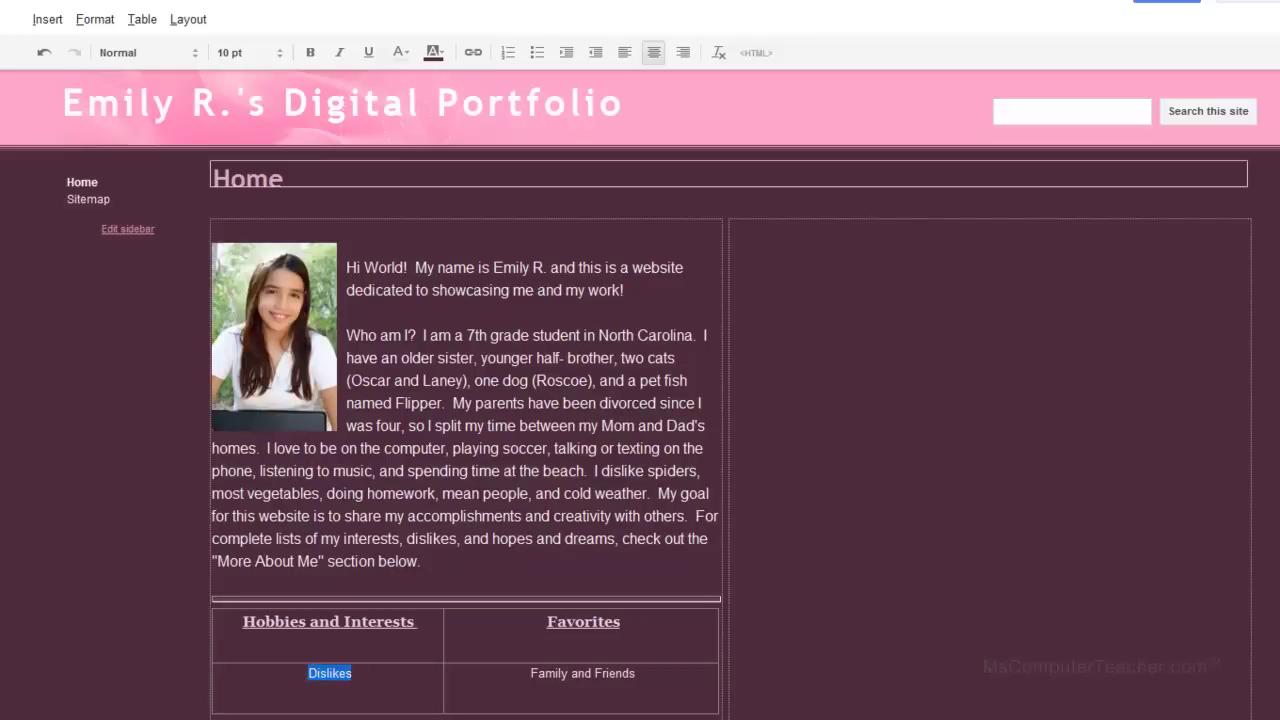
left_click(200, 55)
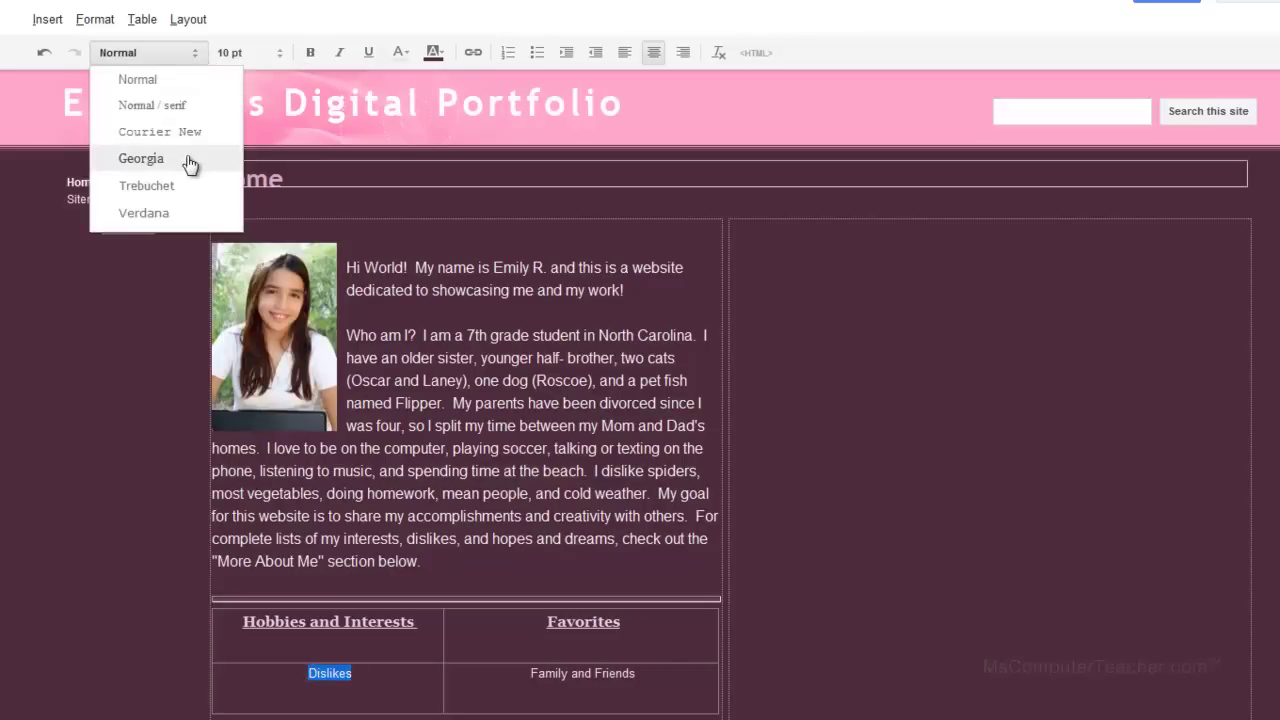
left_click(196, 157)
left_click(278, 52)
left_click(258, 126)
left_click(316, 54)
left_click(368, 53)
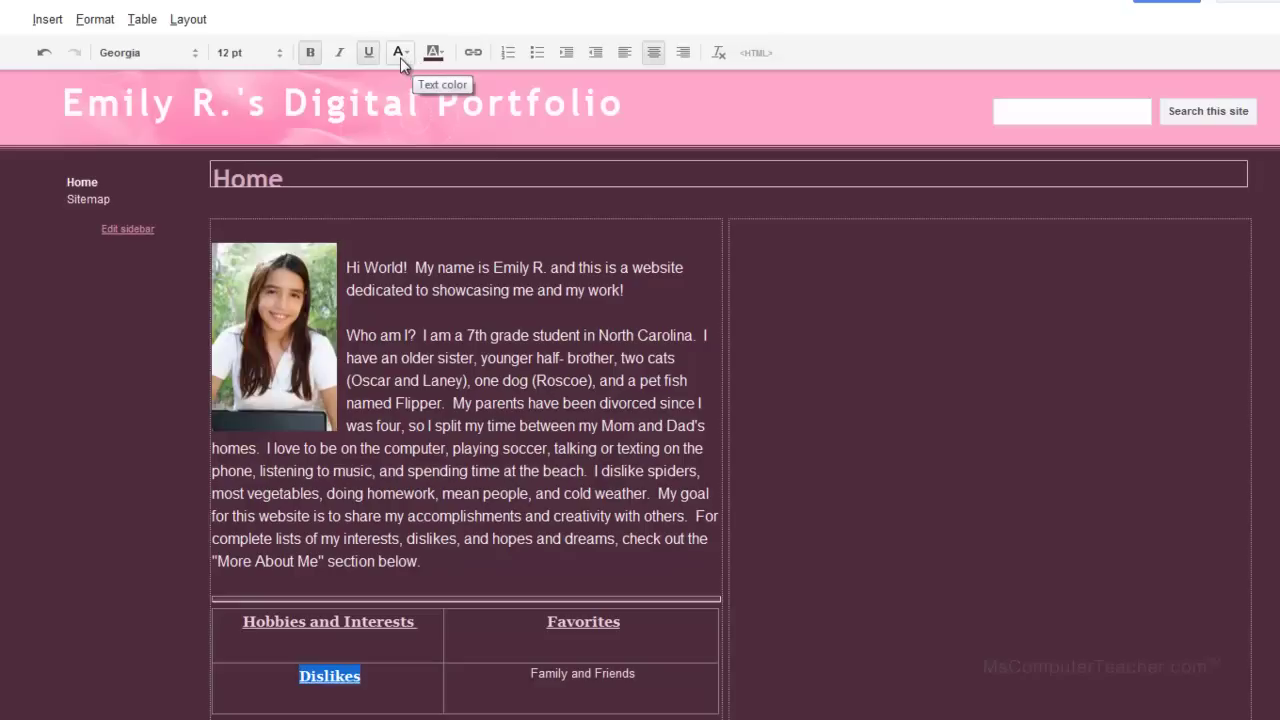
left_click(405, 56)
left_click(575, 130)
Format the "Family and Friends" table heading in 12 pt Georgia, bold, underlined and light pink.
triple_click(646, 677)
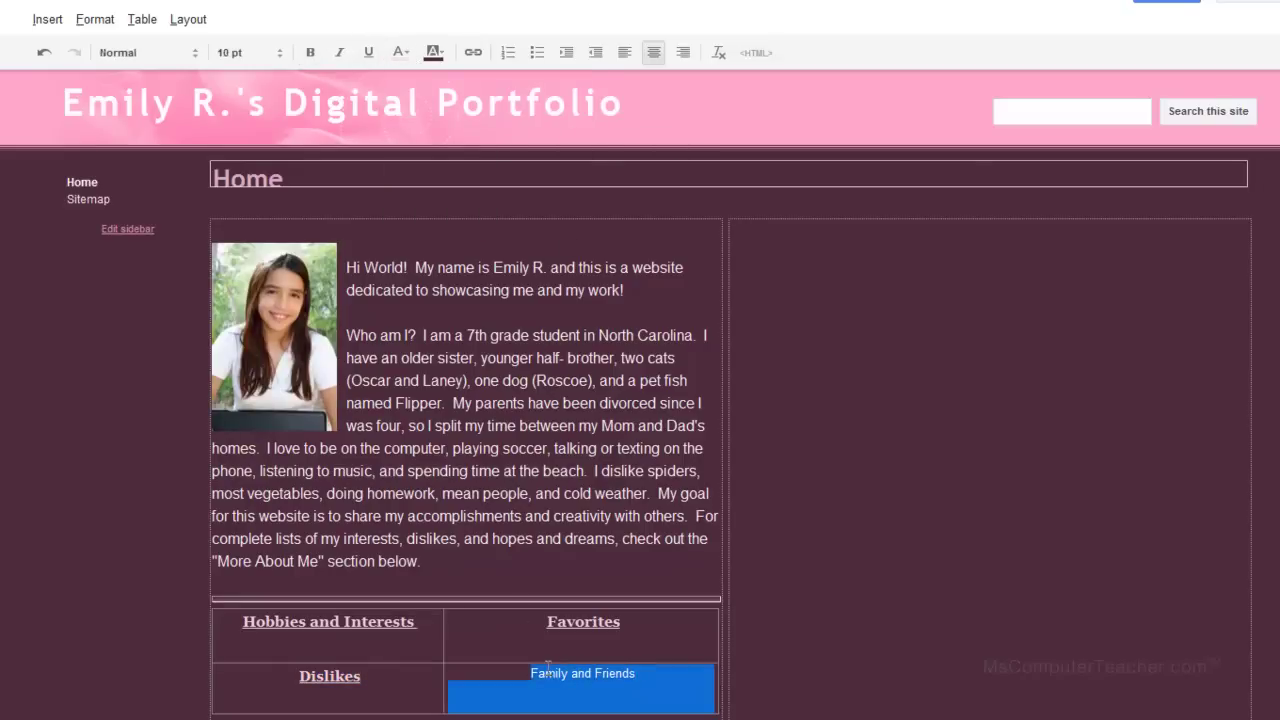
left_click_drag(636, 674, 533, 672)
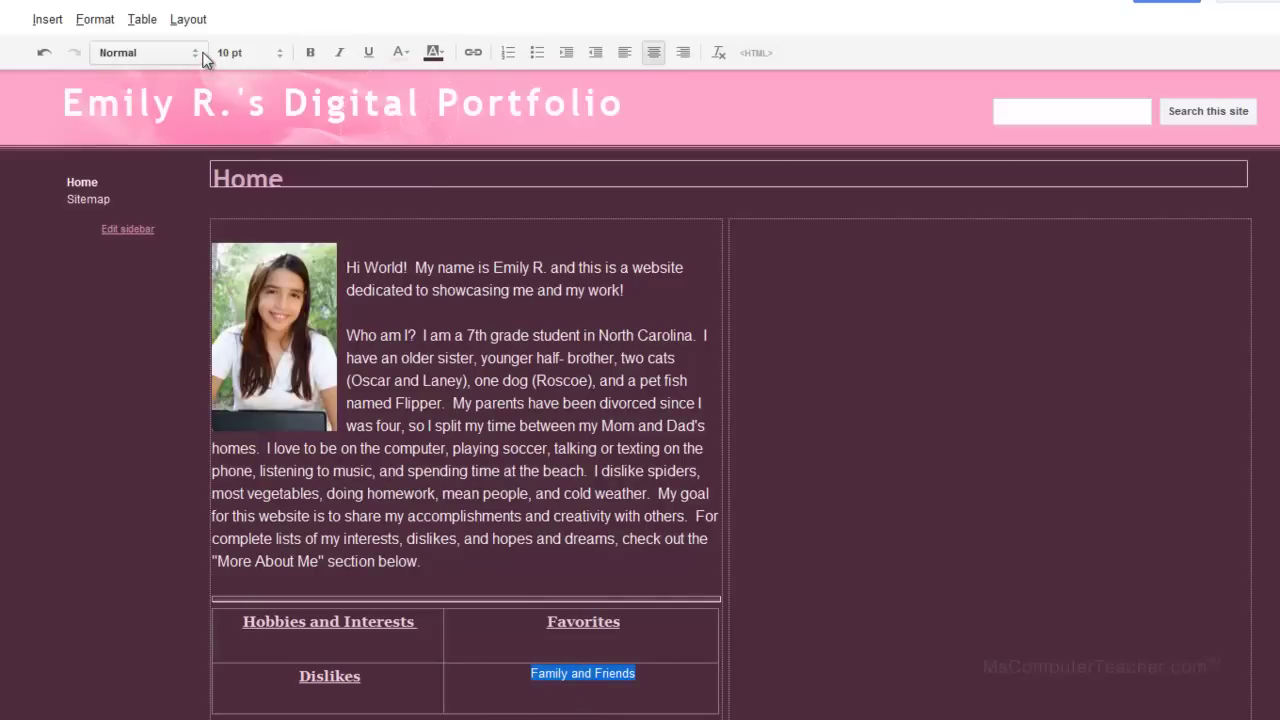
left_click(150, 52)
left_click(160, 157)
left_click(278, 56)
left_click(254, 130)
left_click(309, 52)
left_click(369, 53)
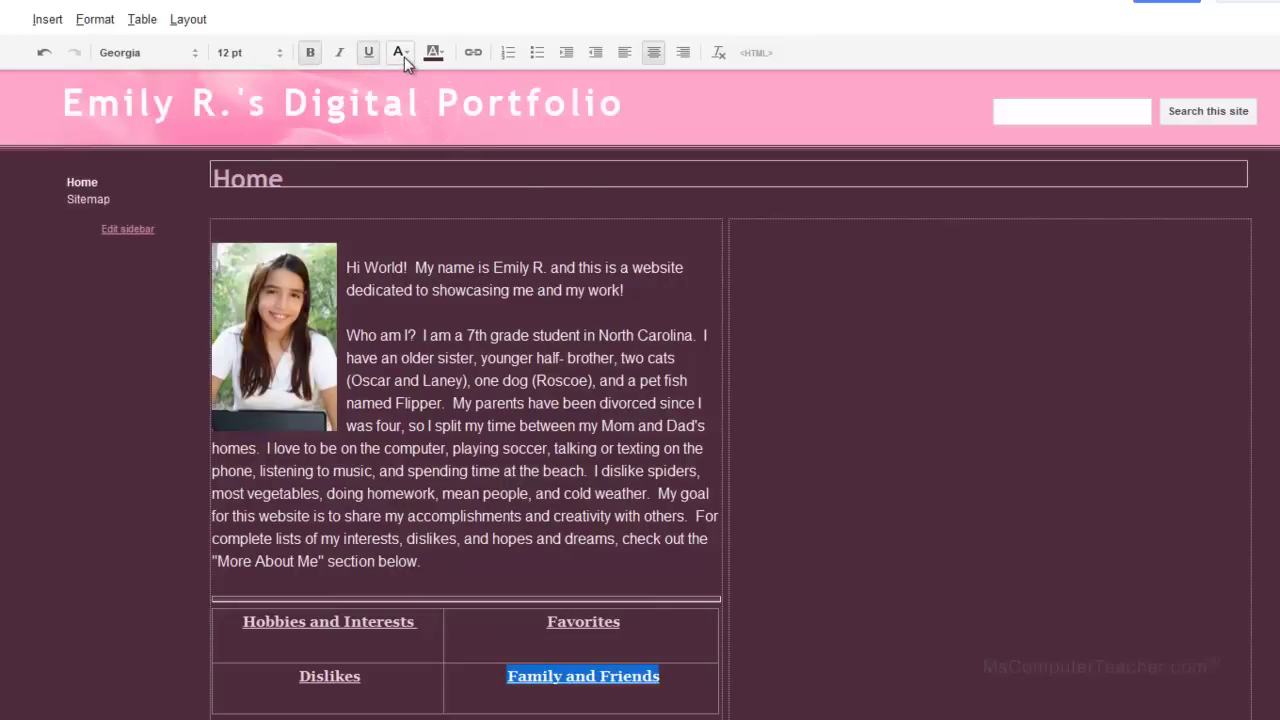
left_click(405, 60)
left_click(580, 108)
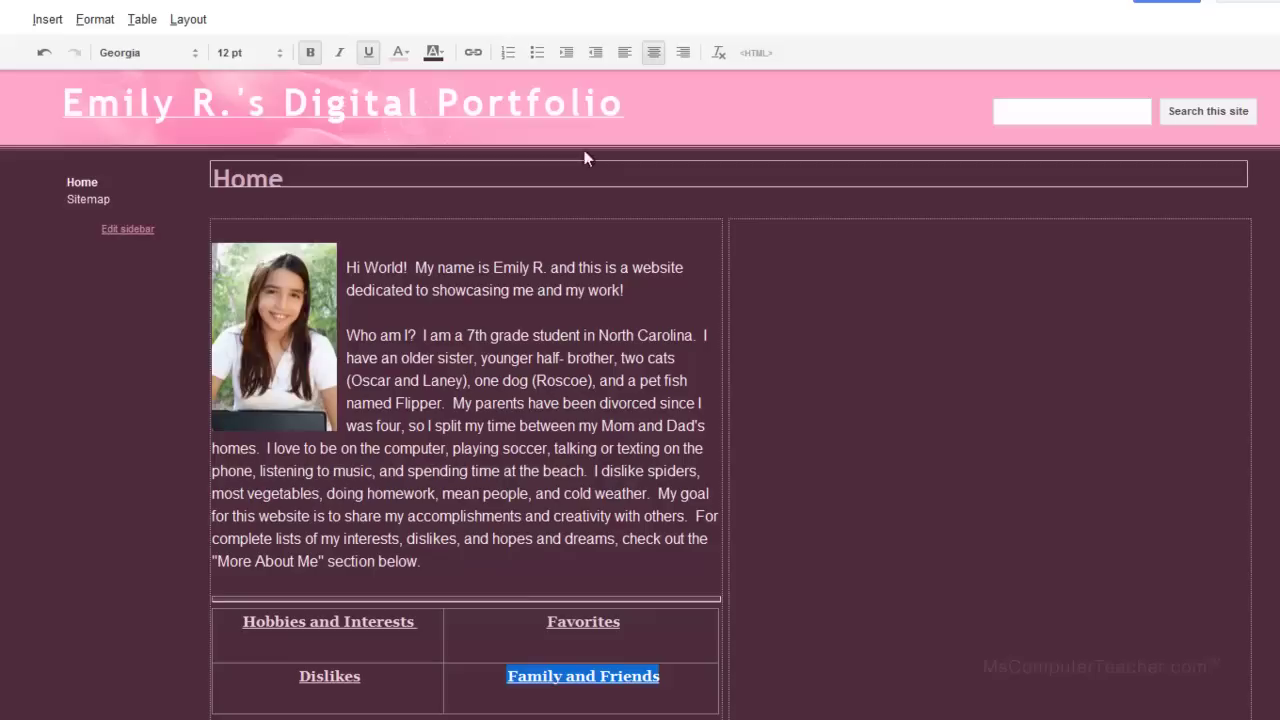
left_click(635, 713)
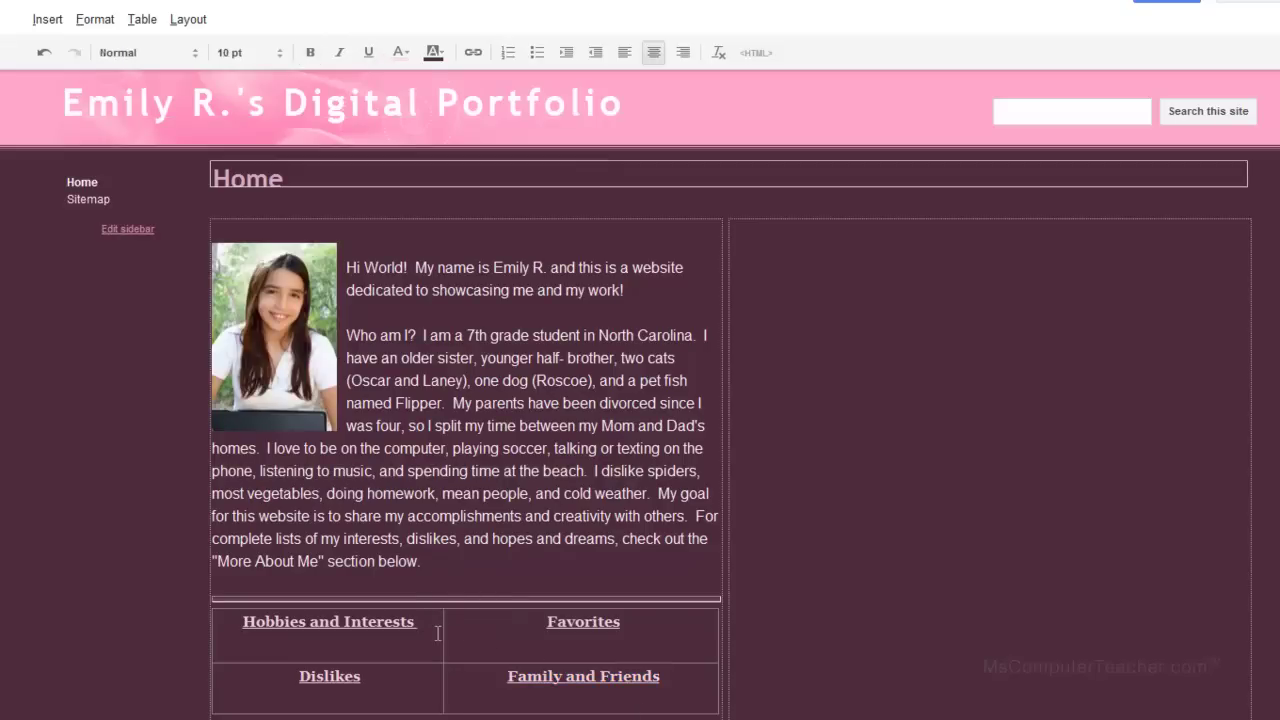
Start a bulleted list below the "Hobbies and Interests" heading with the entry "Soccer".
key("Return")
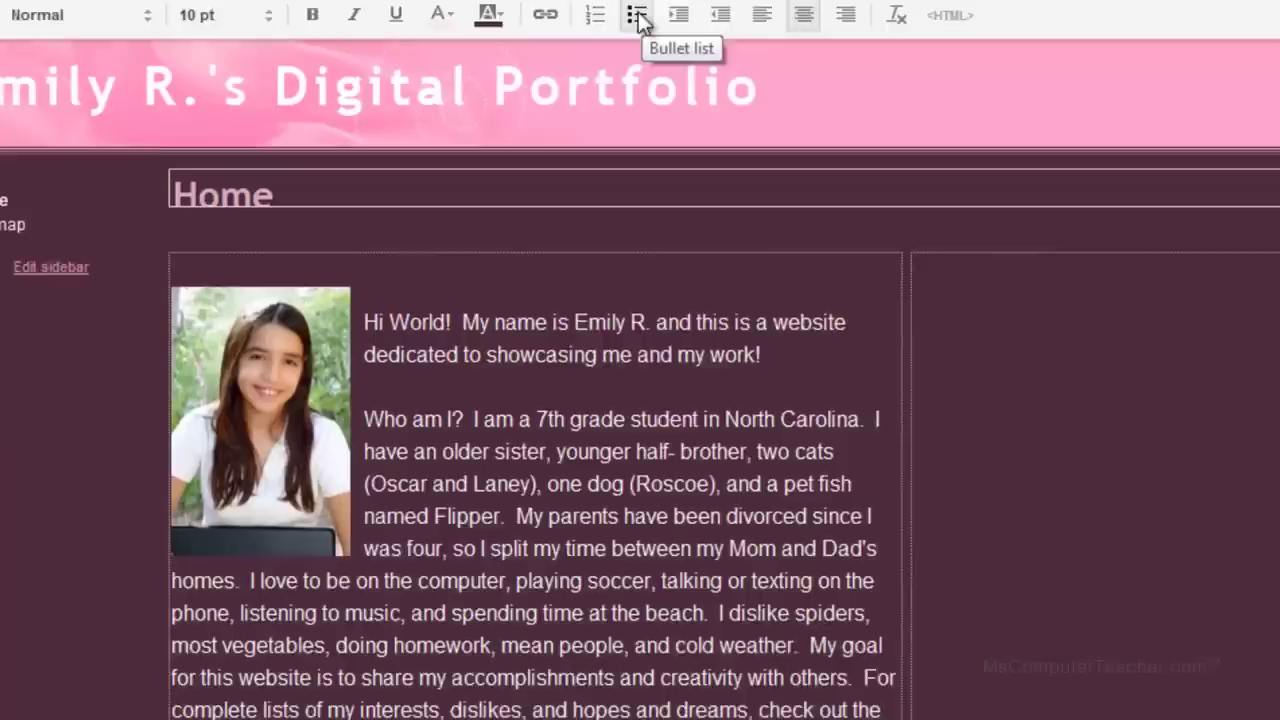
type("Sco")
key("BackSpace")
key("BackSpace")
type("occer")
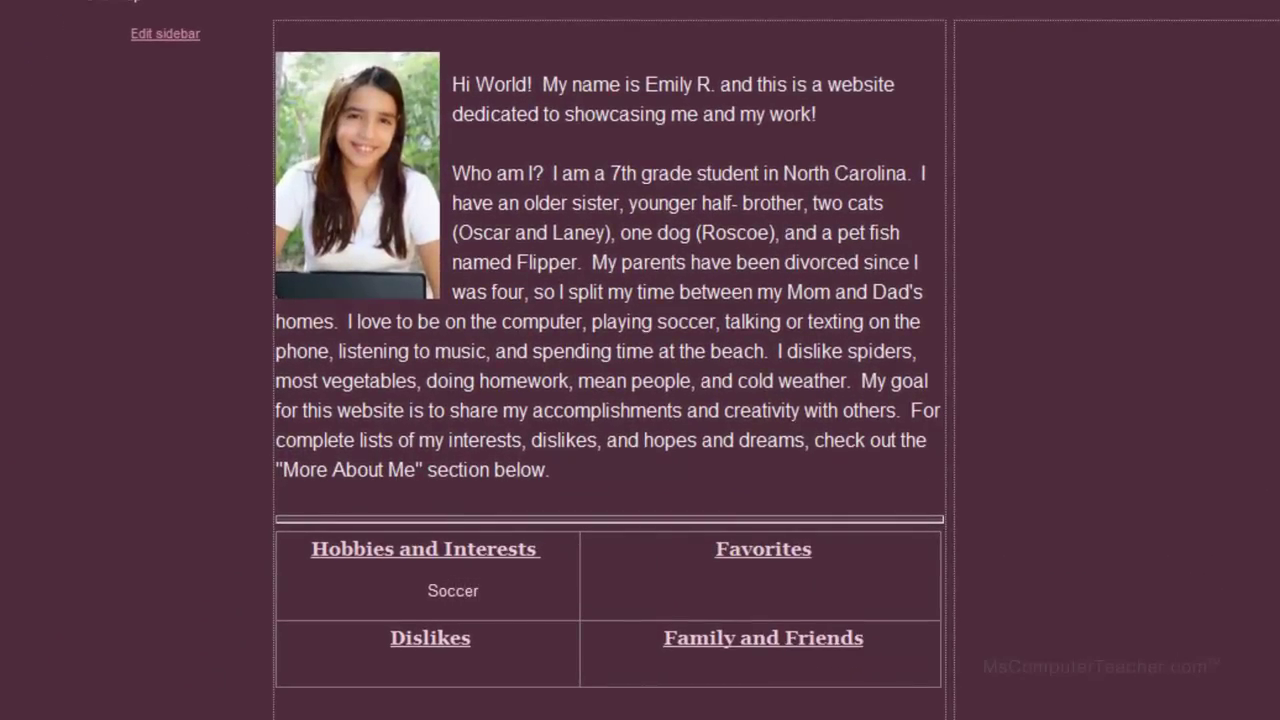
Try left-aligning the "Soccer" entry, and return it to centered text without the bullet list formatting.
left_click_drag(514, 590, 422, 590)
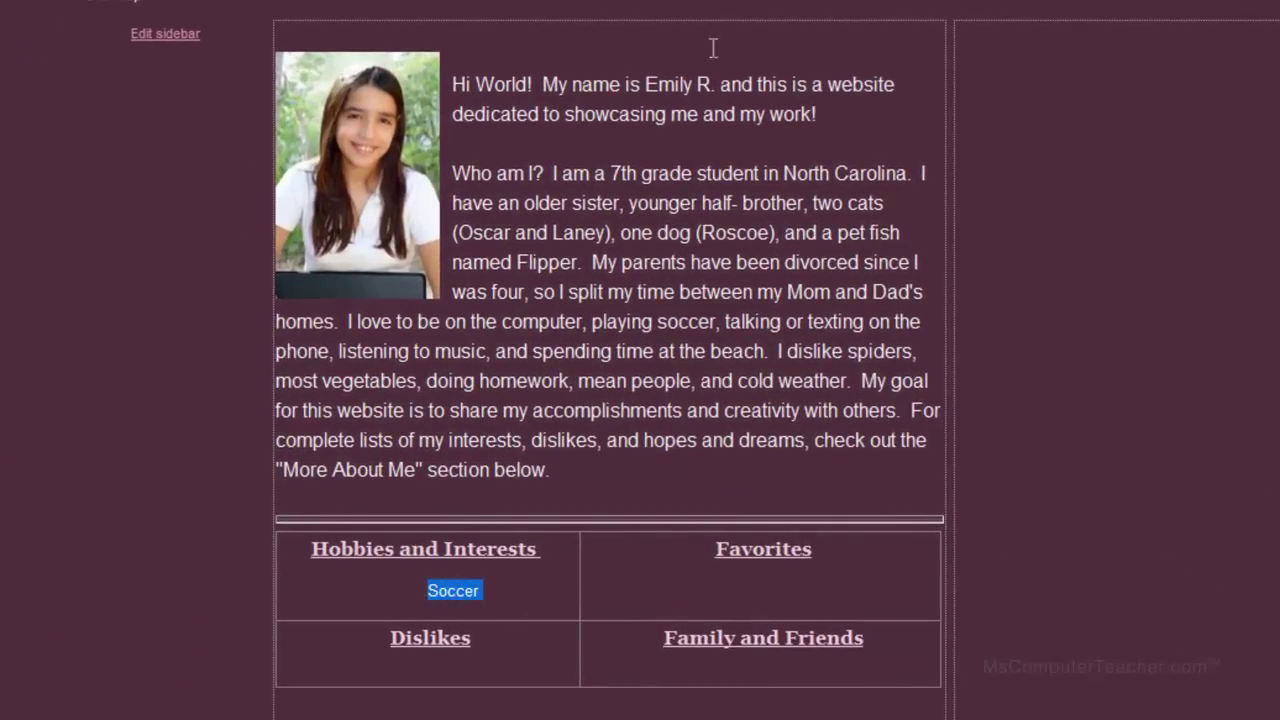
key("ctrl+l")
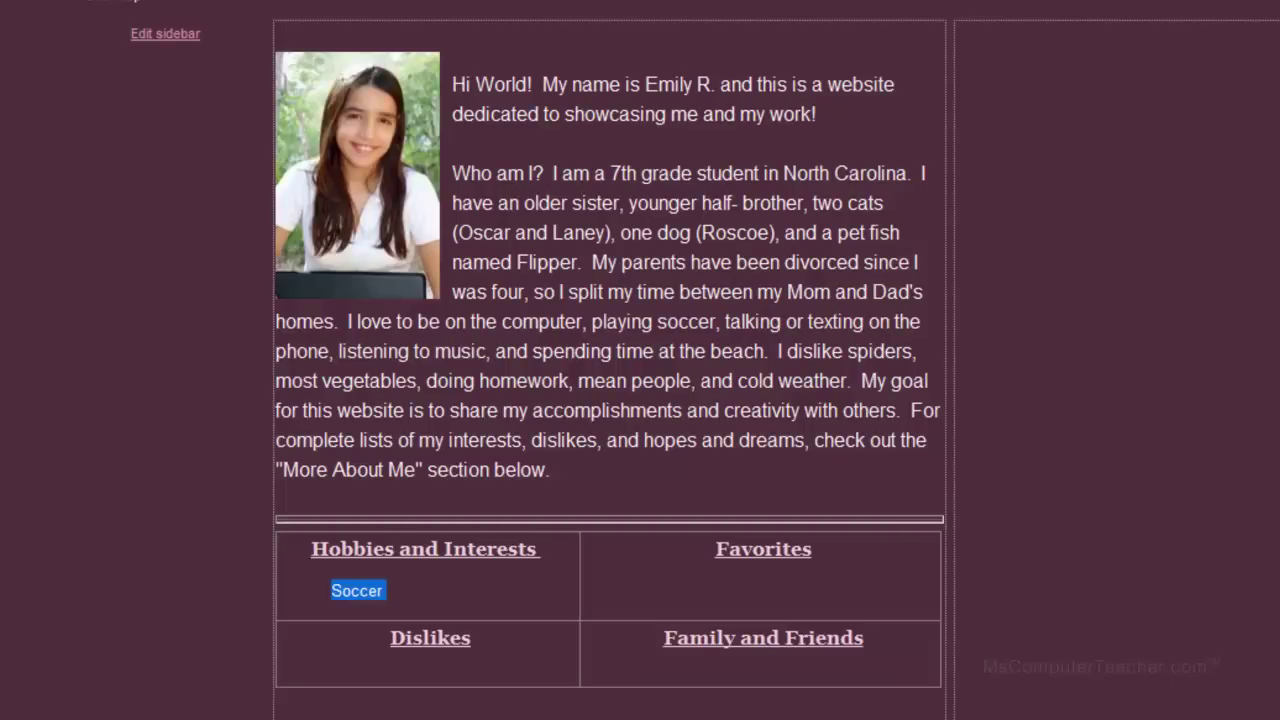
key("ctrl+z")
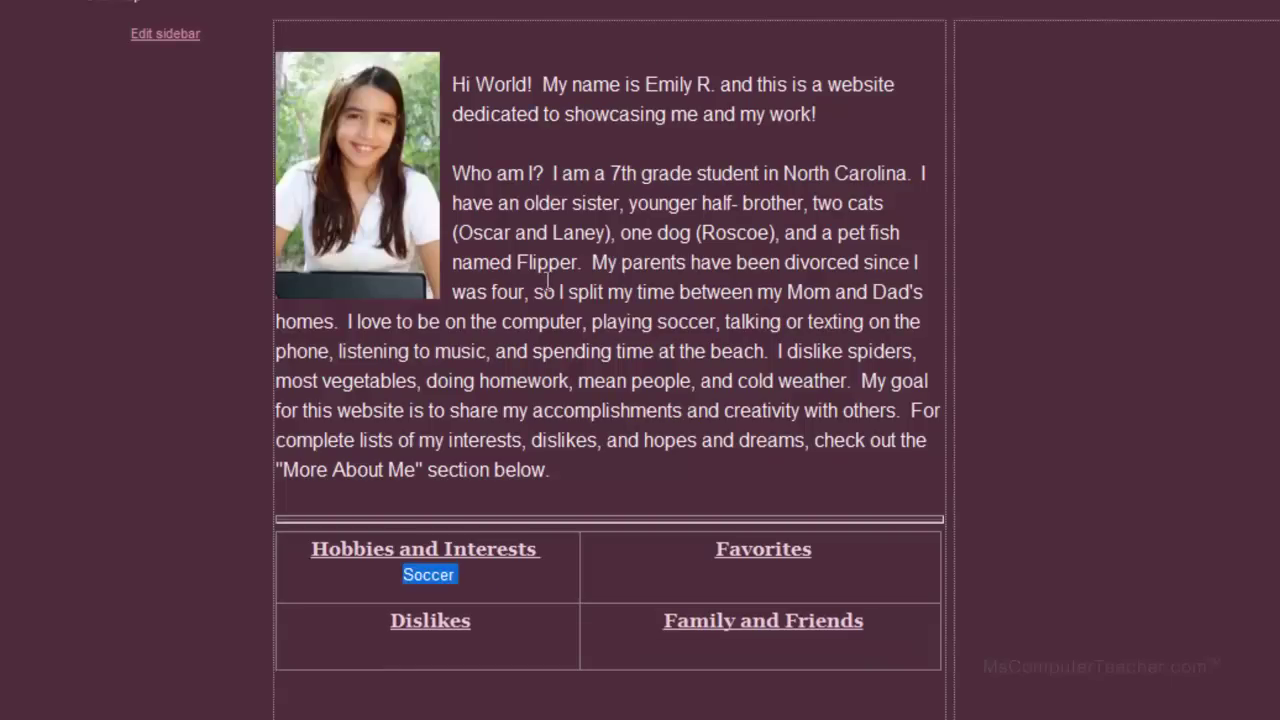
Add the entry "Animals (I volunteer at shelters.)" on the line below "Soccer" and start another line.
left_click(487, 578)
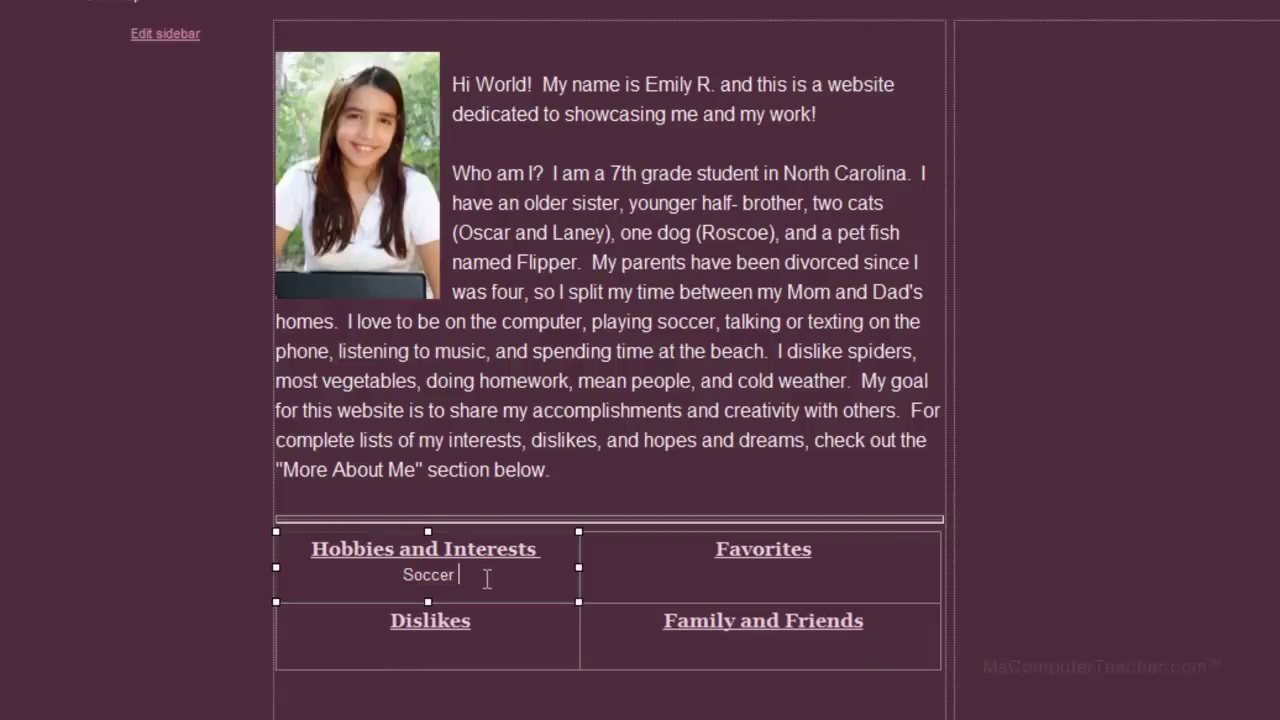
key("Return")
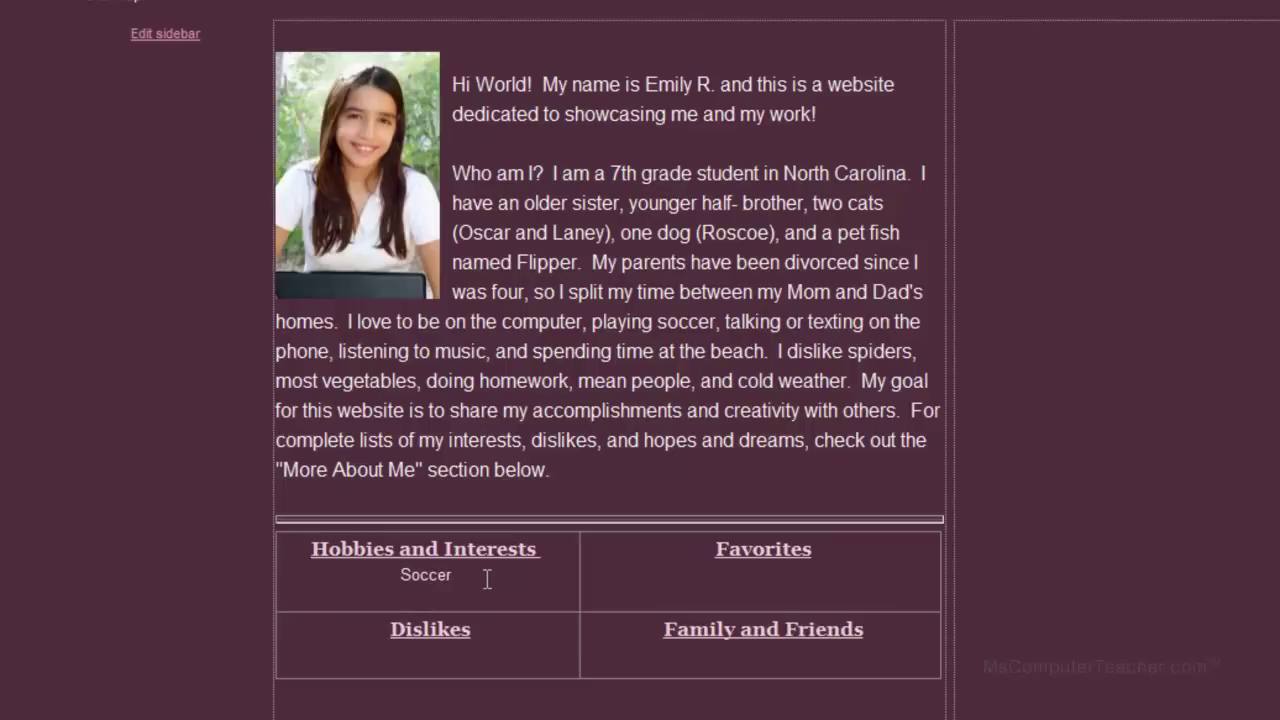
type("Animals (I volunte")
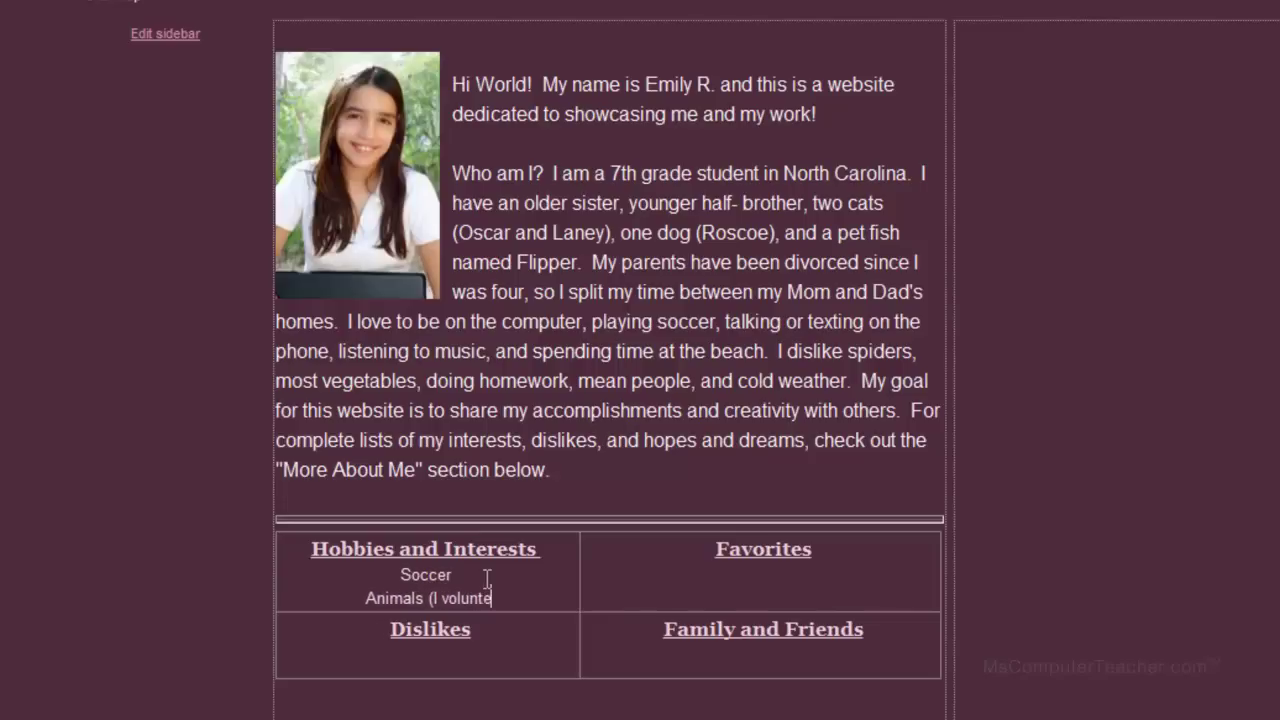
type("er at shelters.)")
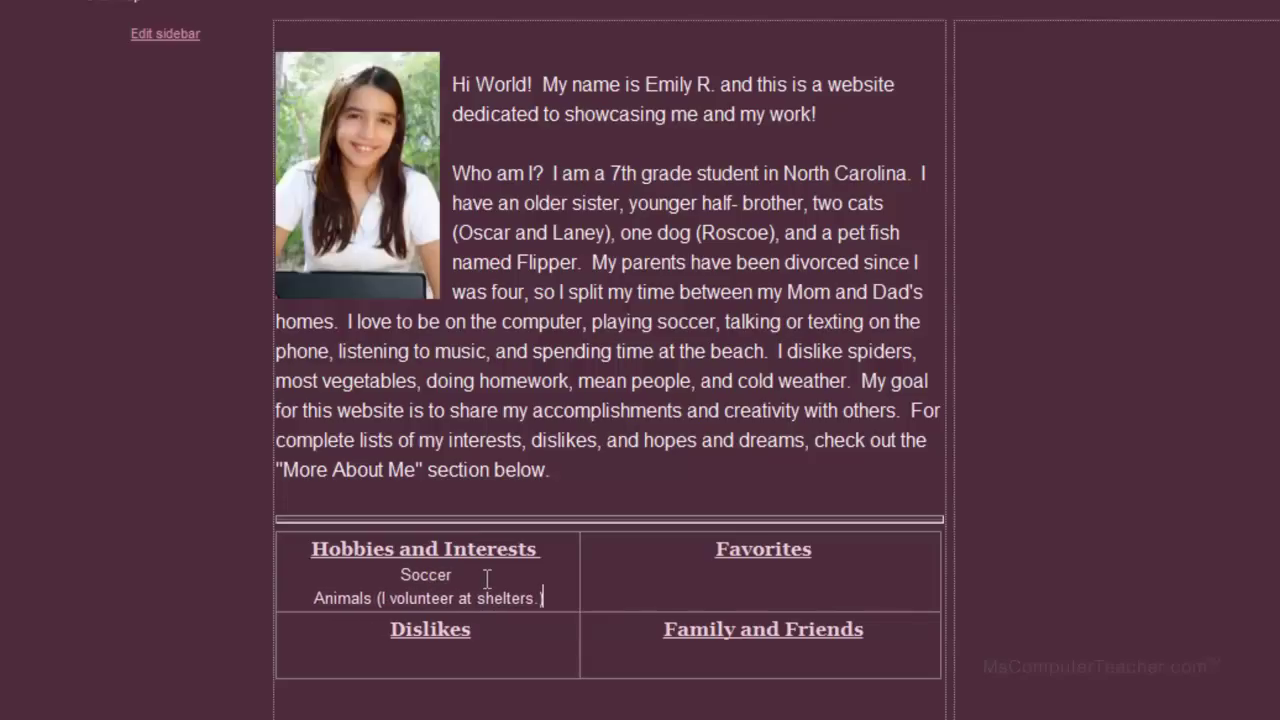
key("Return")
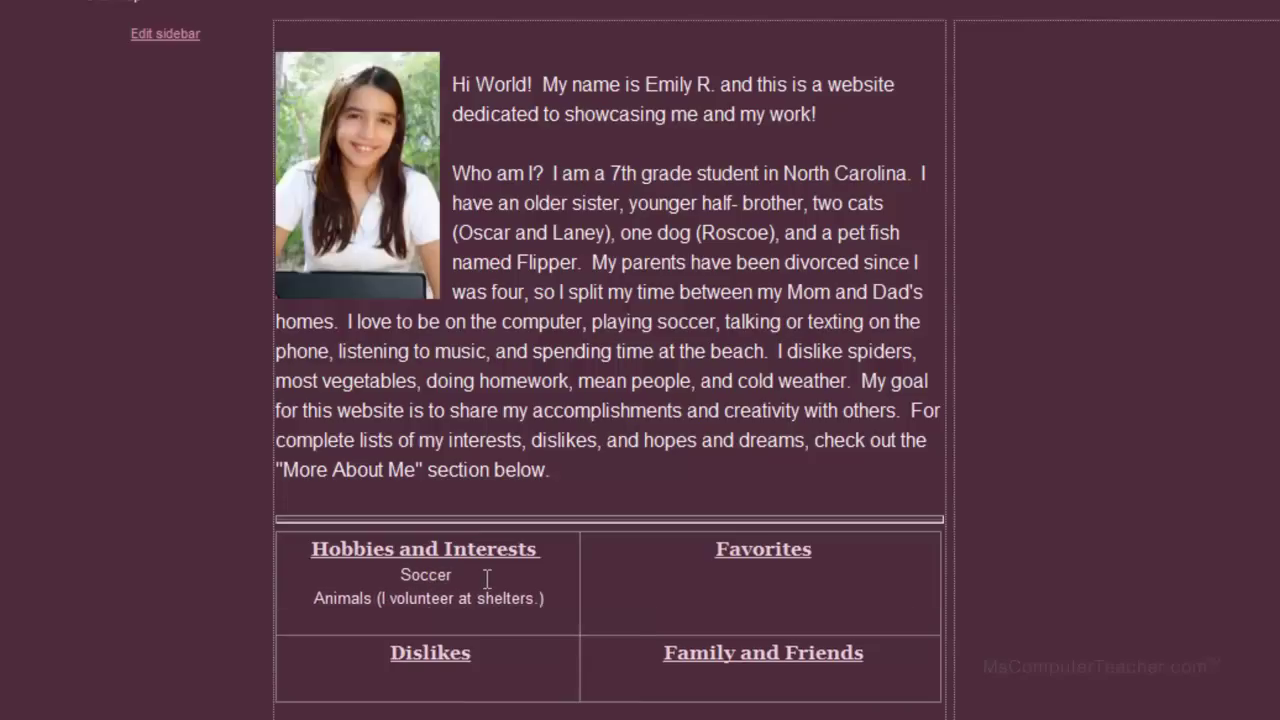
Add the entries "Creating things on the computer" and "Chatting or texting my friends" on separate lines in the "Hobbies and Interests" cell.
type("Creating things on the computer")
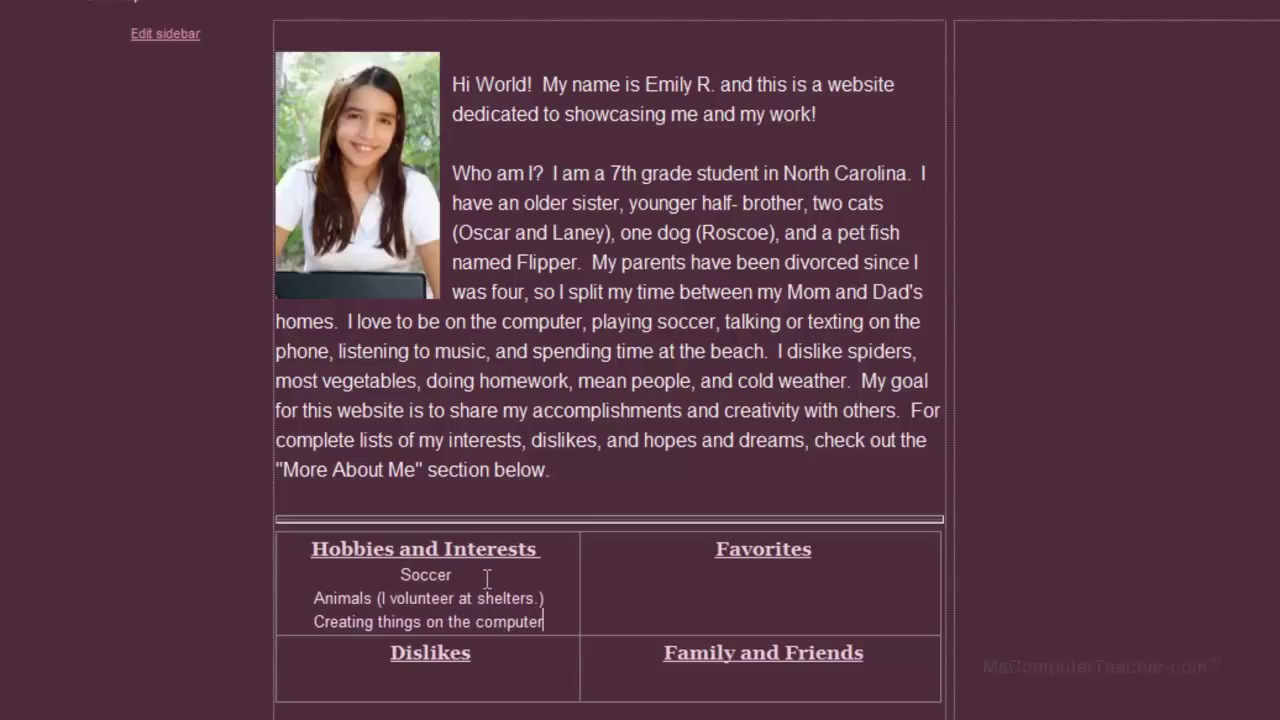
key("Return")
type("Chatt")
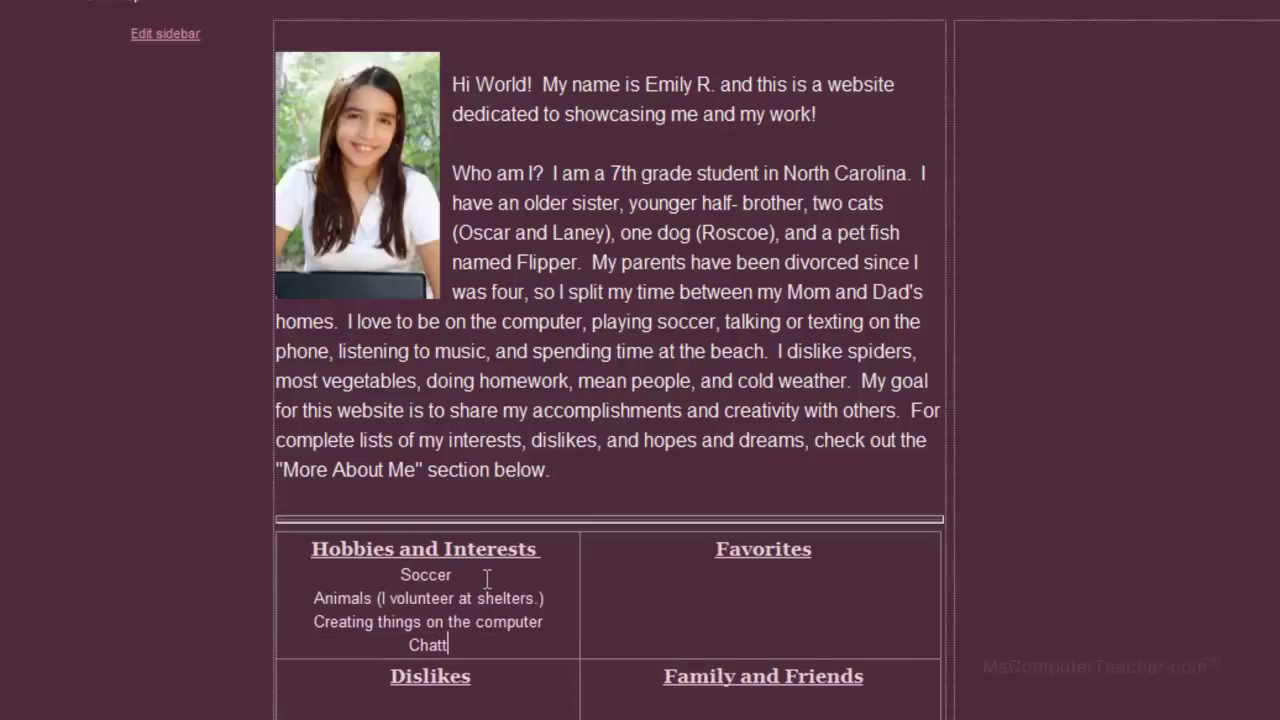
type("ing or t")
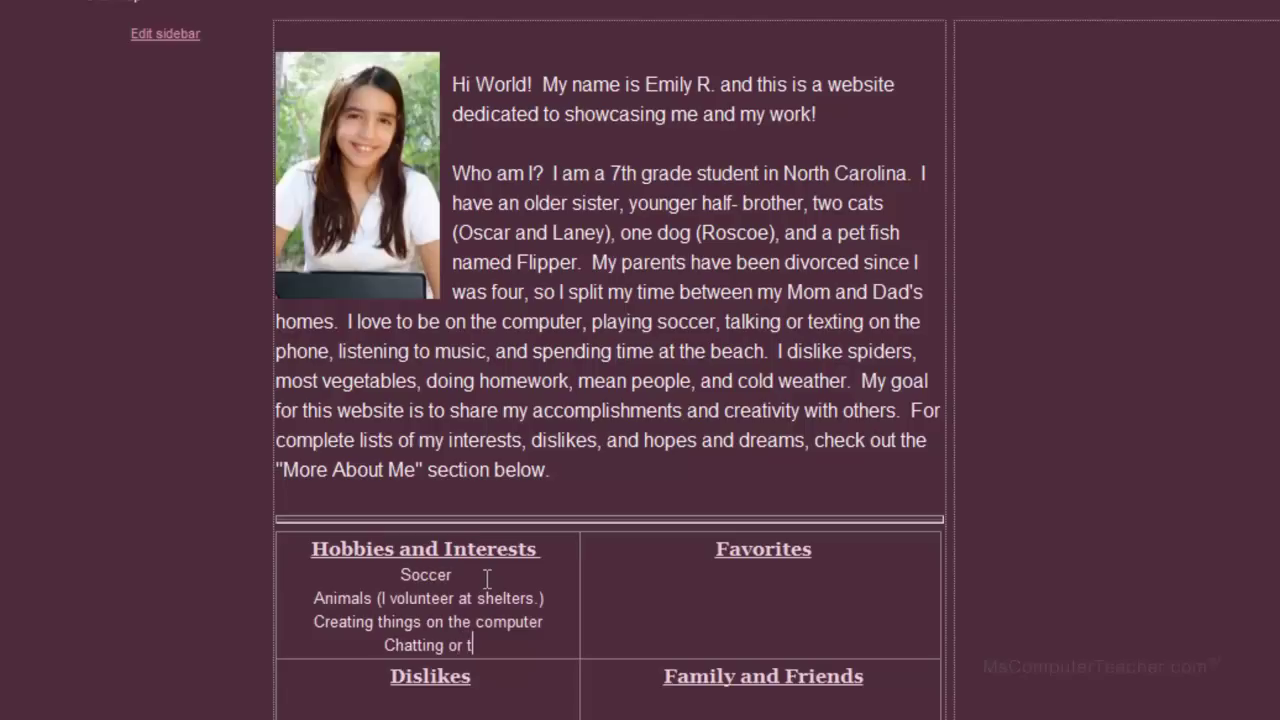
type("exting my friend")
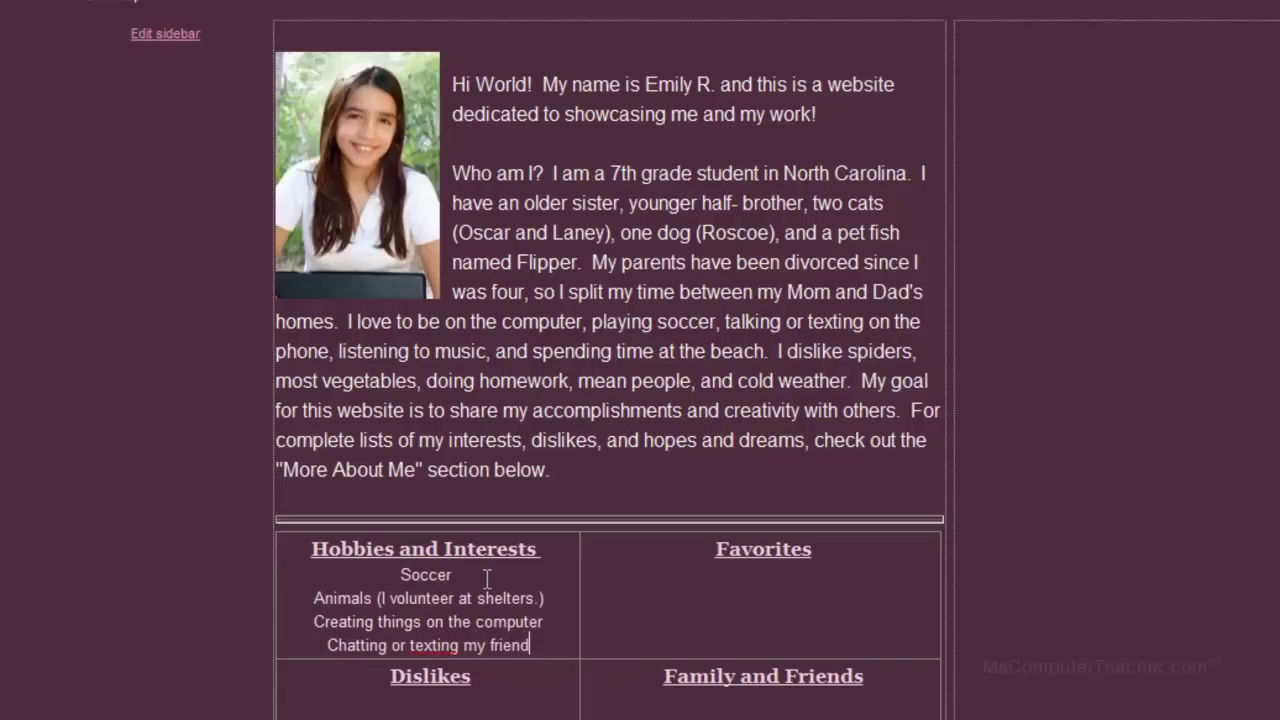
type("s")
Add the entries "Reading mystery novels" and "Listening to Music" on new lines in the "Hobbies and Interests" cell.
key("Return")
type("Re")
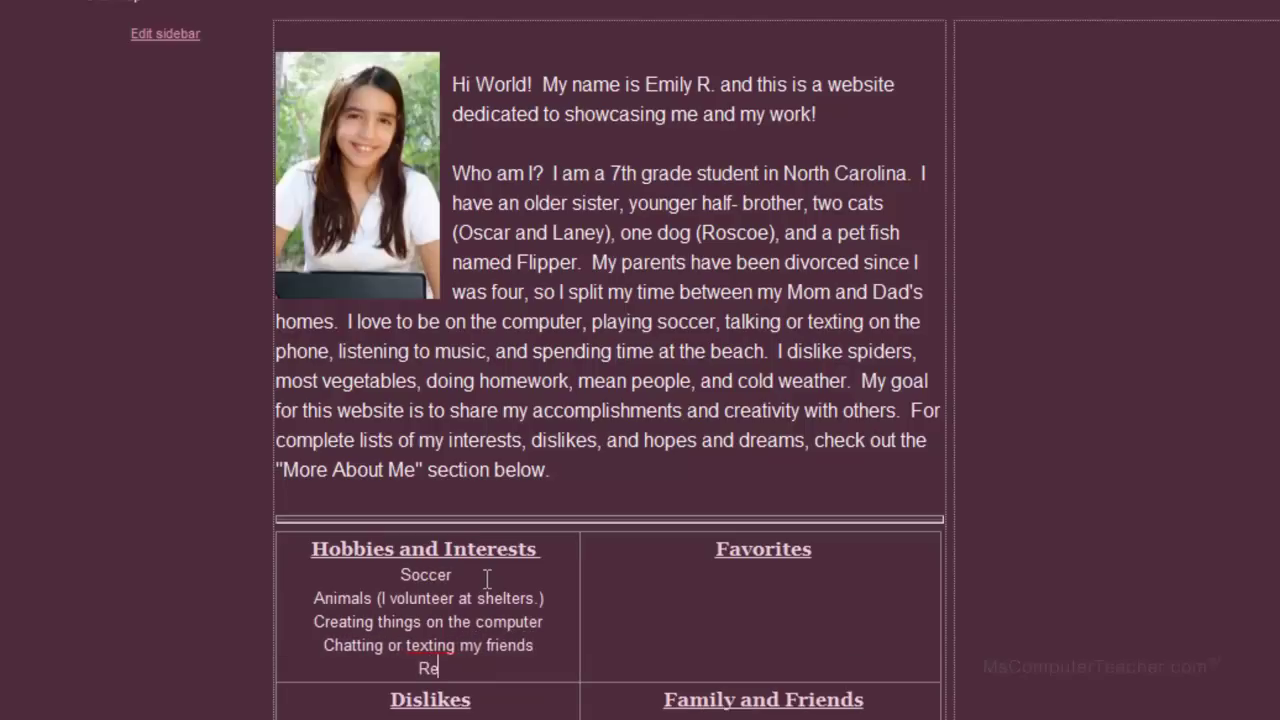
type("ading myster")
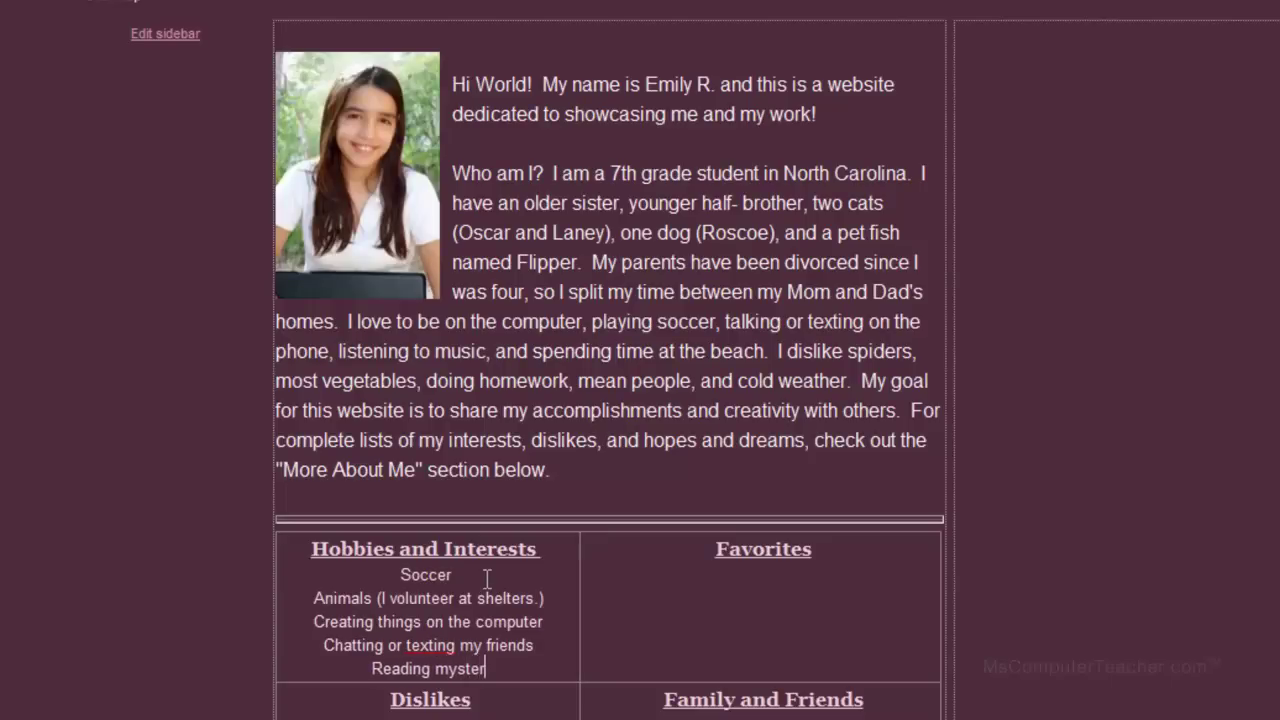
type("y novels")
key("Return")
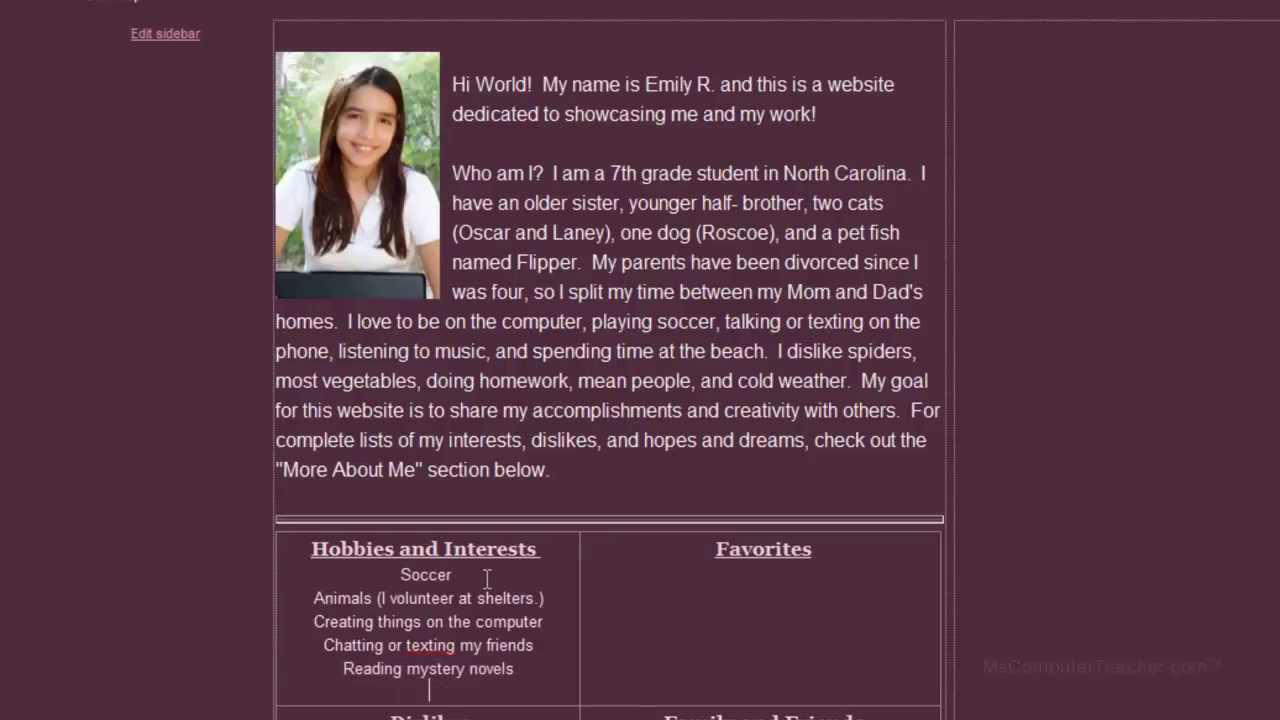
type("I")
type("istening to Music")
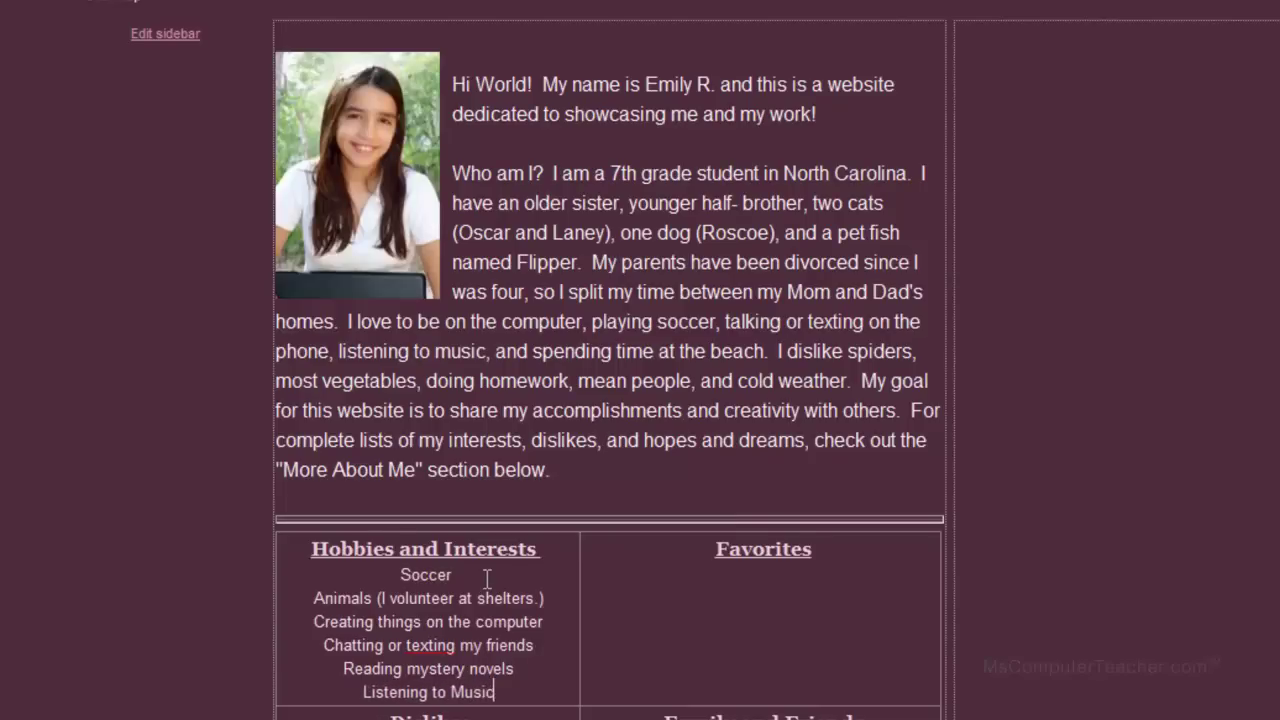
Add the entries "Going to the Beach" and "Playing Video Games" on new lines in the "Hobbies and Interests" cell.
key("Return")
type("Going to the ")
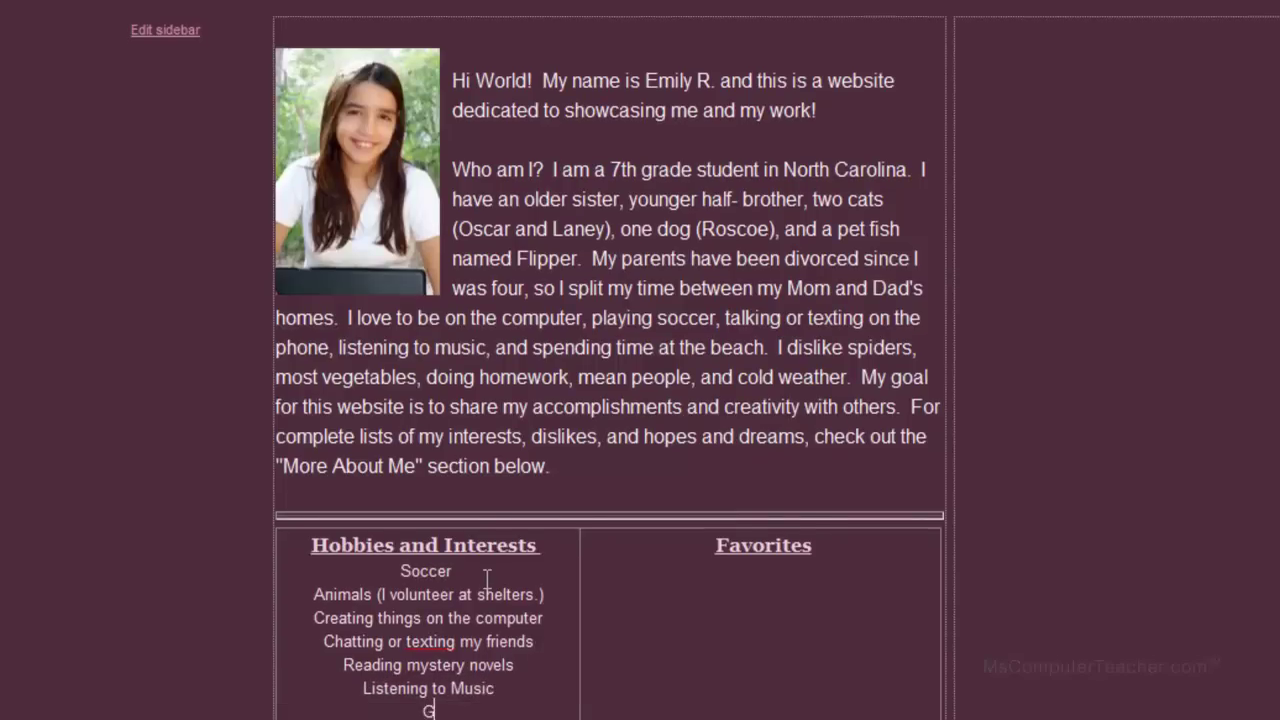
type("Beach")
key("Return")
type("Playing Video Games")
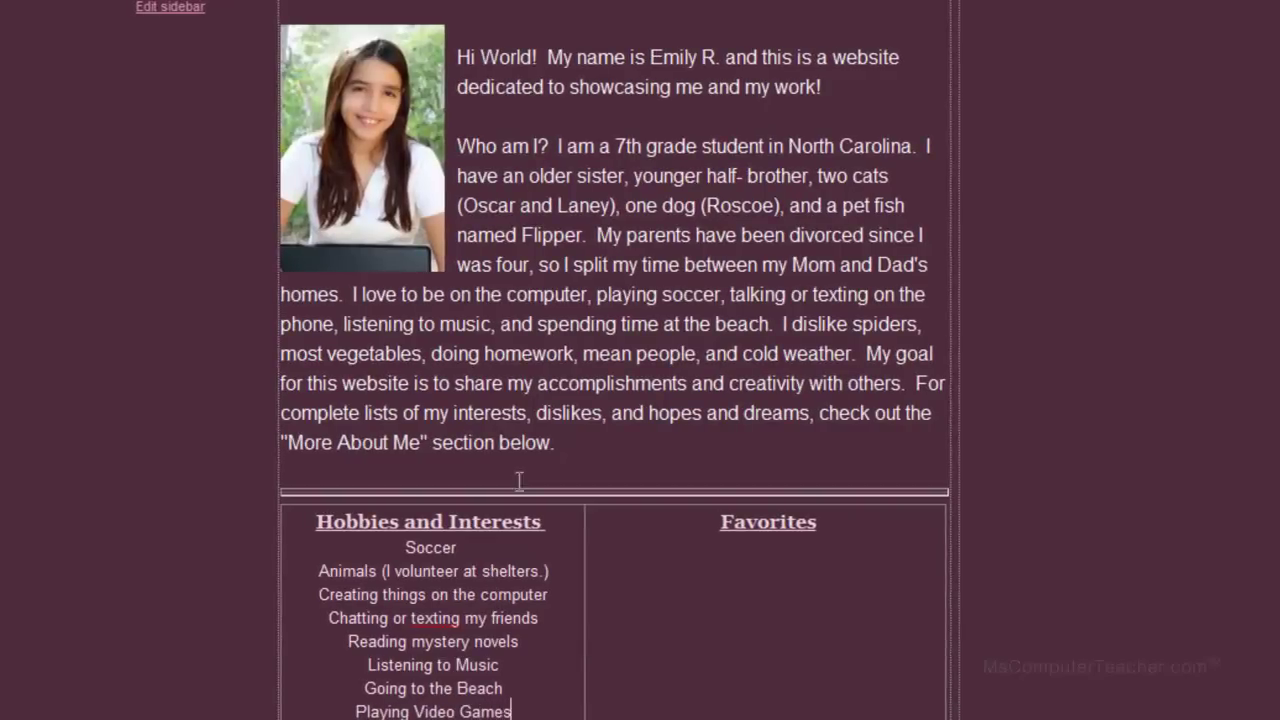
Turn all entries below "Hobbies and Interests", from "Soccer" to "Playing Video Games", into a left-aligned bulleted list.
scroll(534, 403, "down", 2)
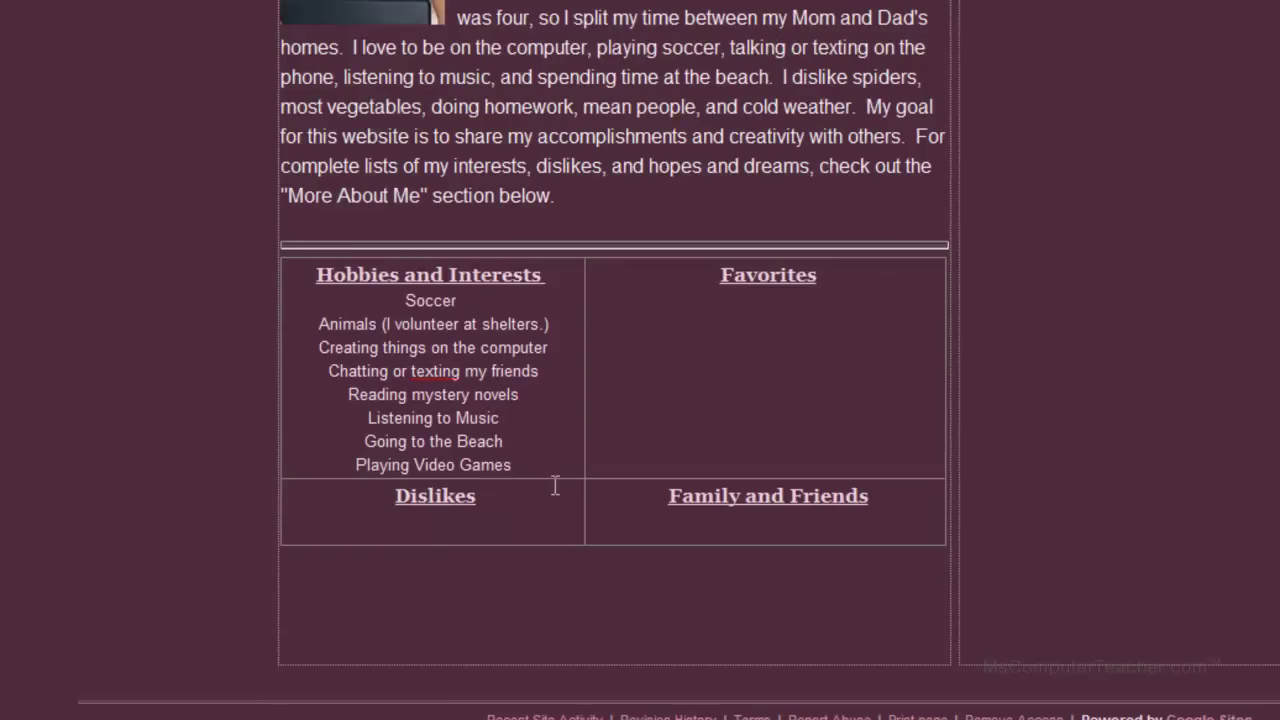
left_click_drag(511, 465, 395, 298)
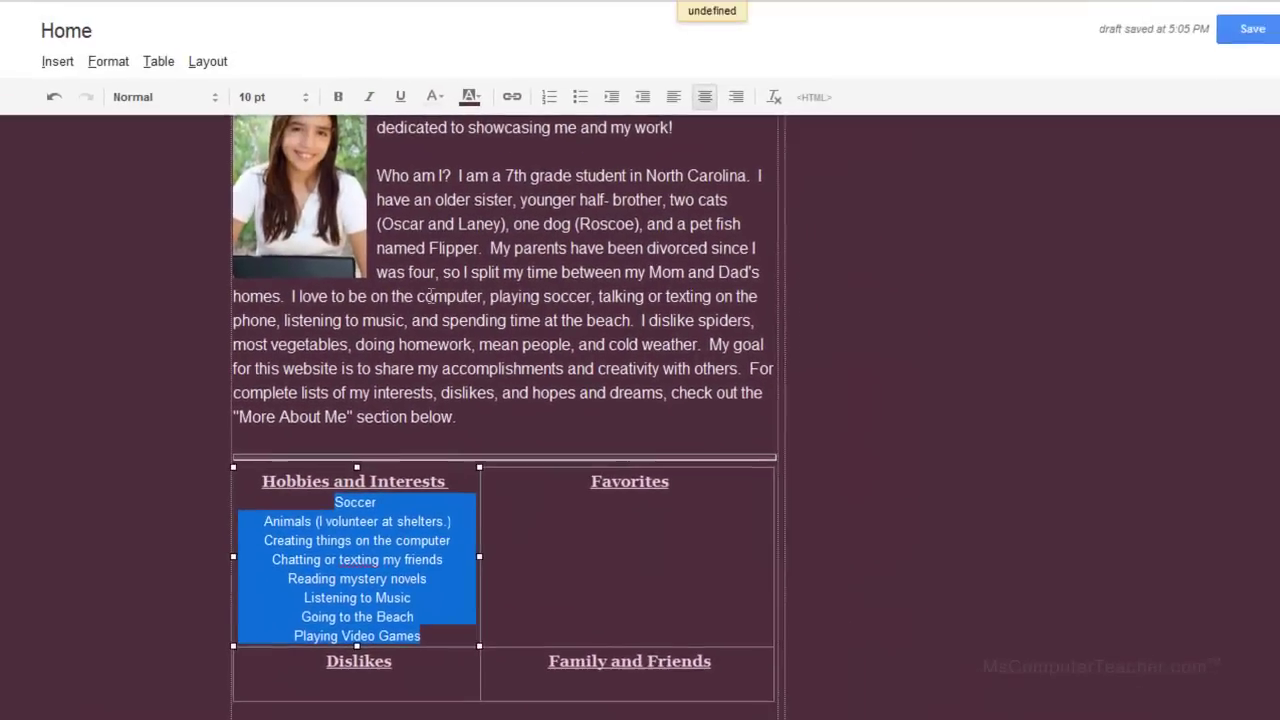
left_click(582, 92)
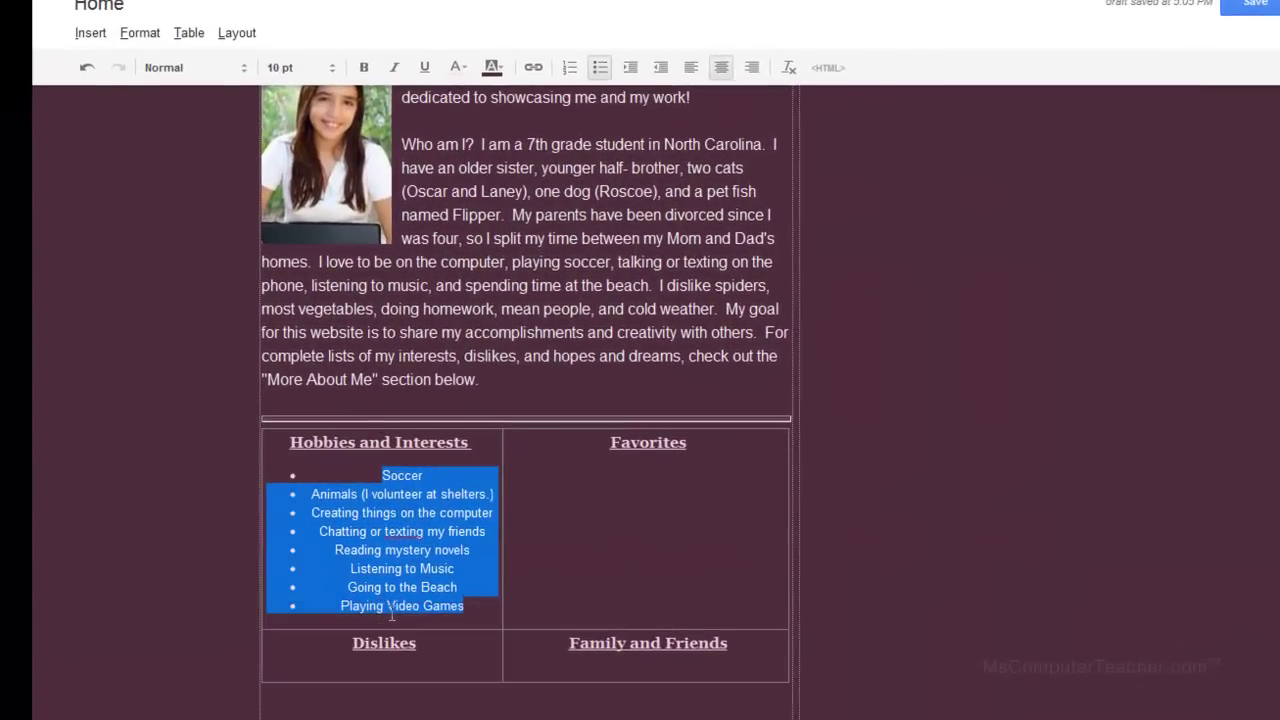
left_click(690, 67)
left_click(573, 536)
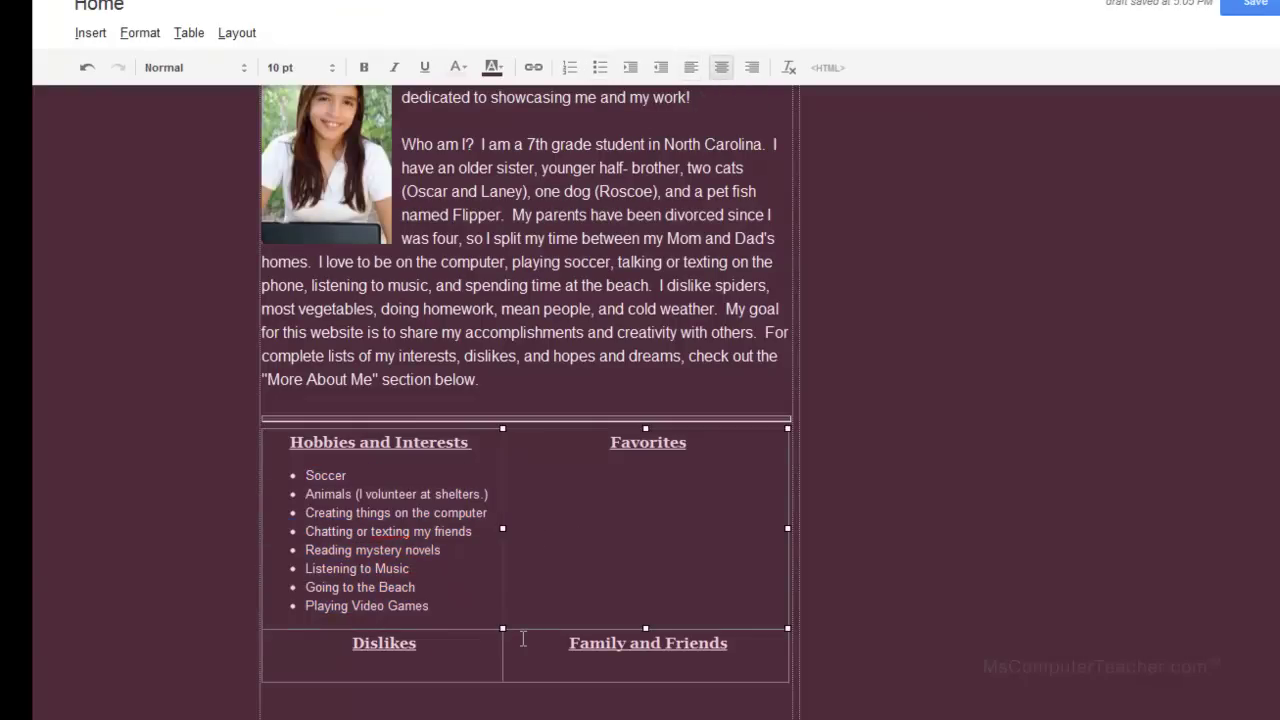
Try centering the bulleted entries in the "Hobbies and Interests" cell, and return them to left alignment.
left_click_drag(442, 615, 310, 478)
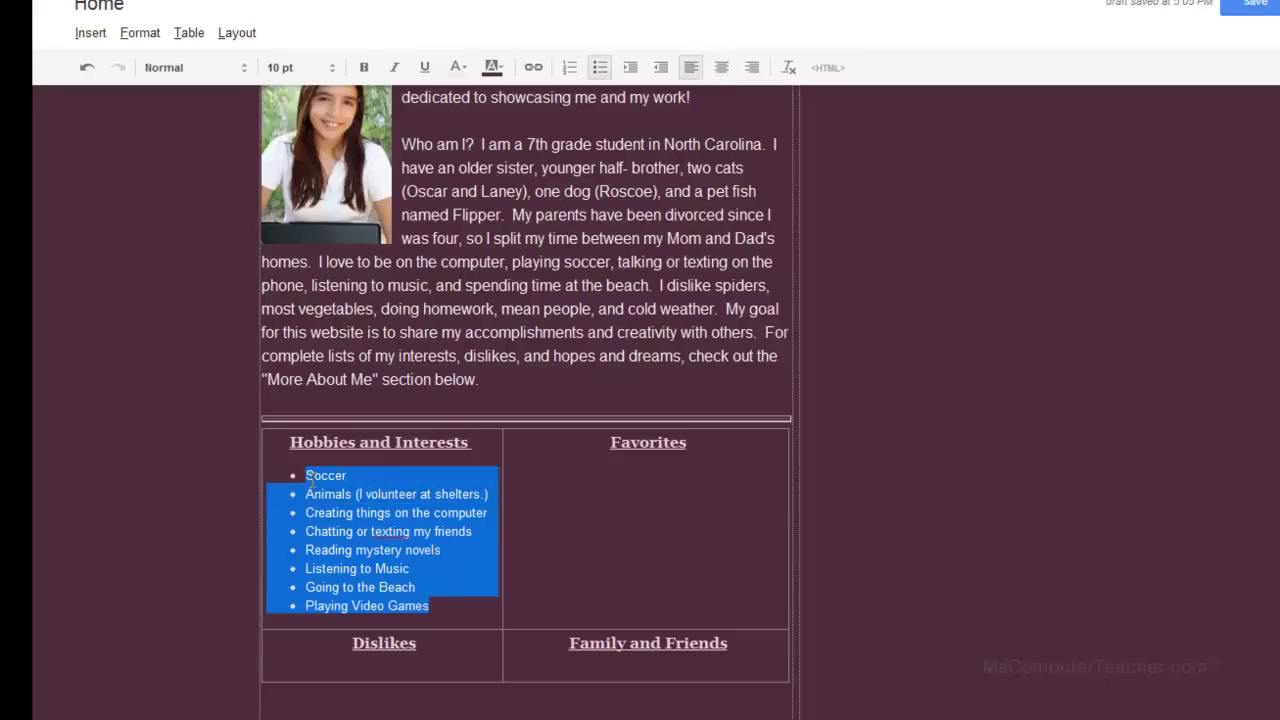
left_click(721, 67)
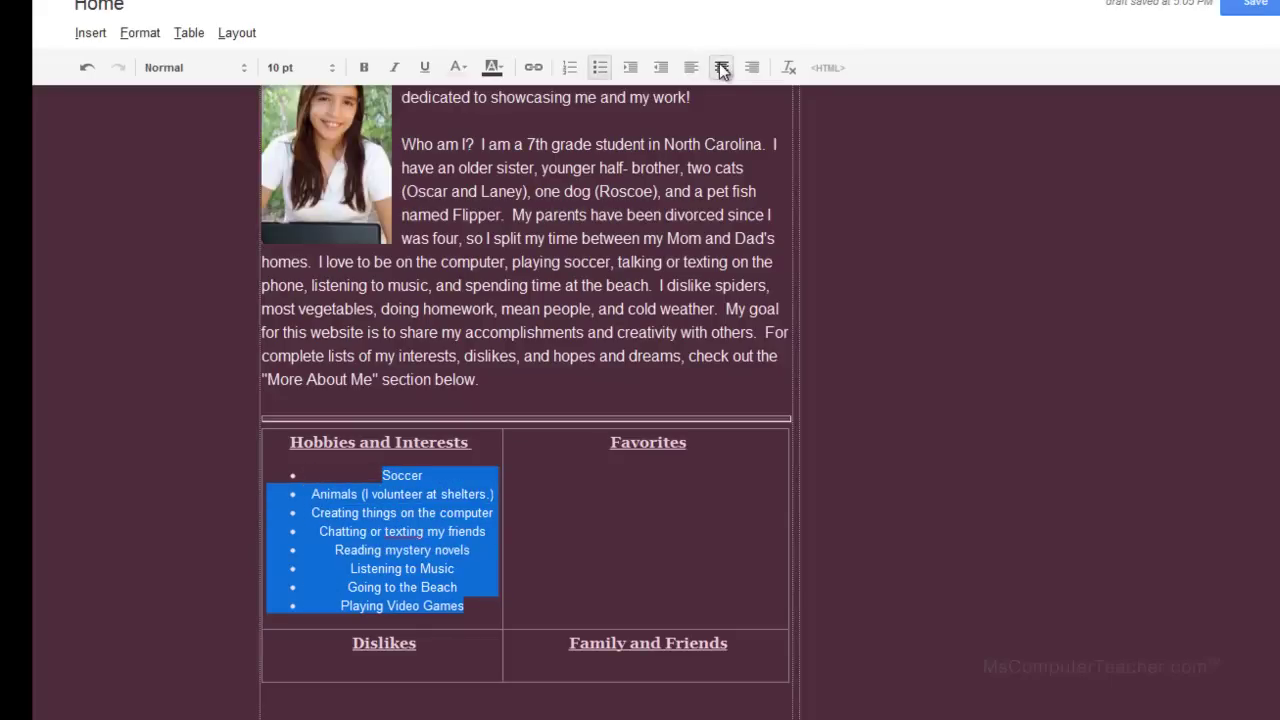
left_click(691, 67)
left_click(555, 556)
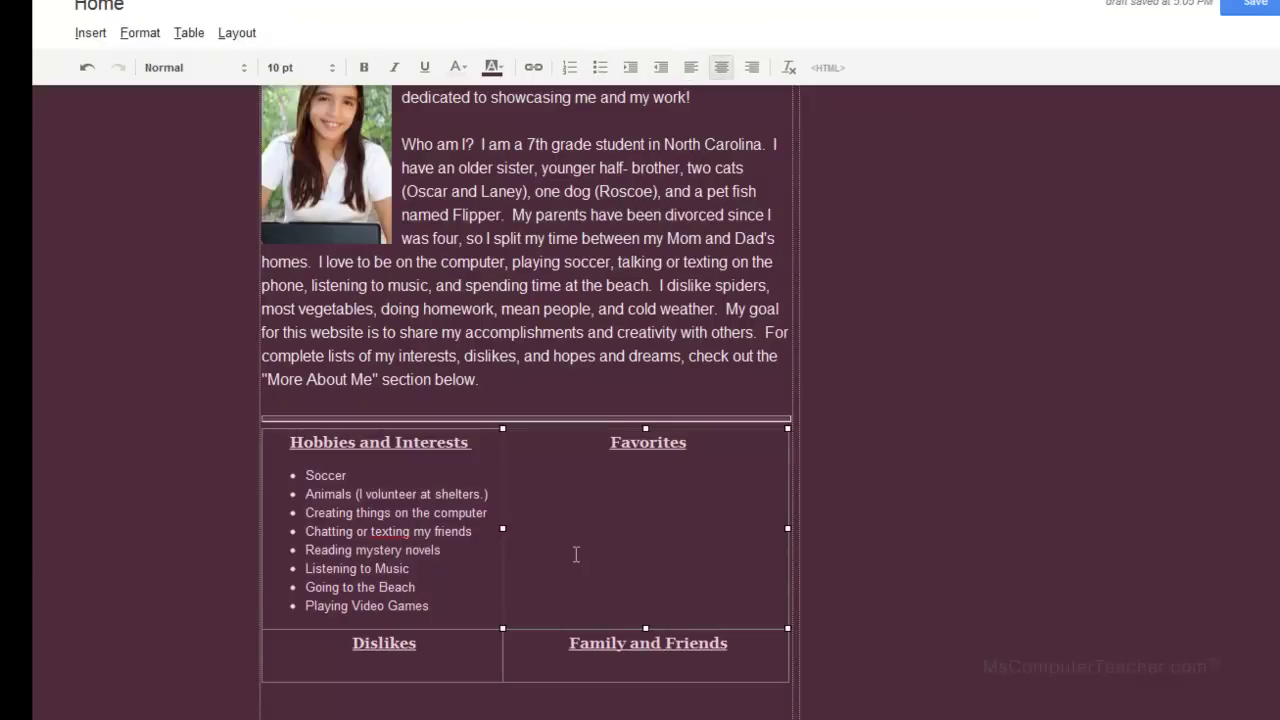
Start a line below the "Favorites" heading in 10 pt Normal font, without bold or underline.
scroll(576, 554, "down", 1)
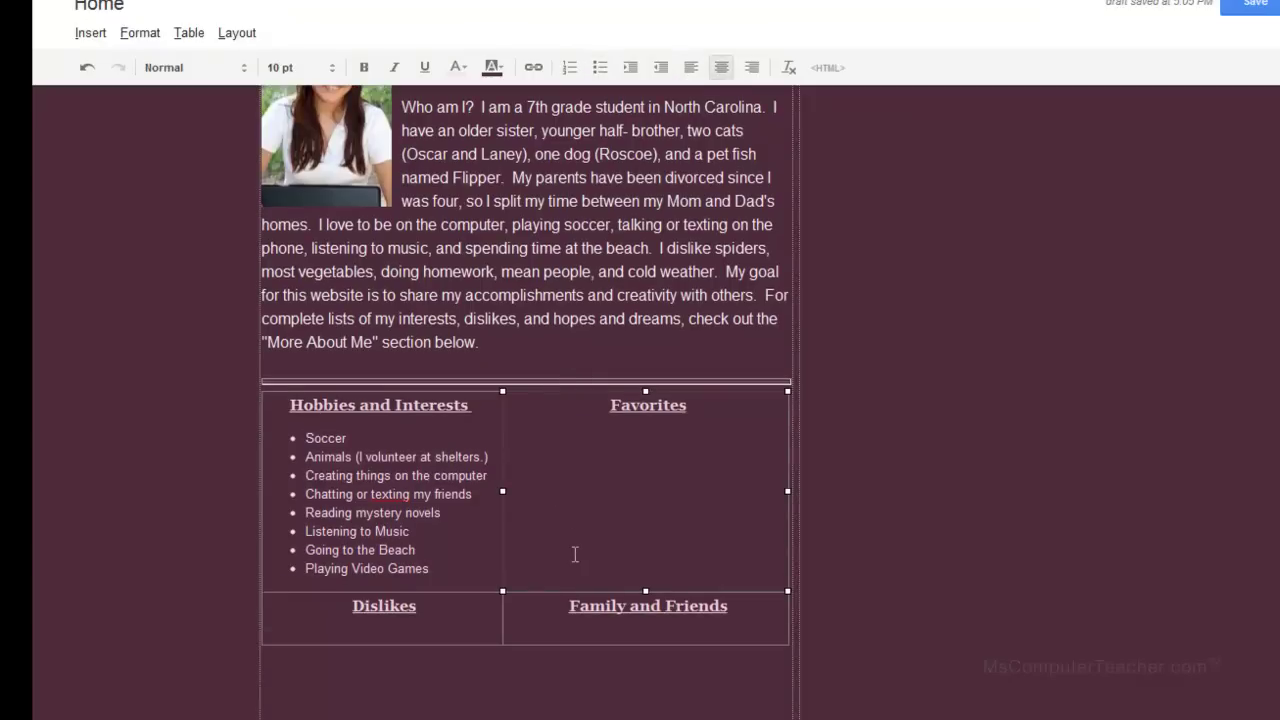
left_click(733, 418)
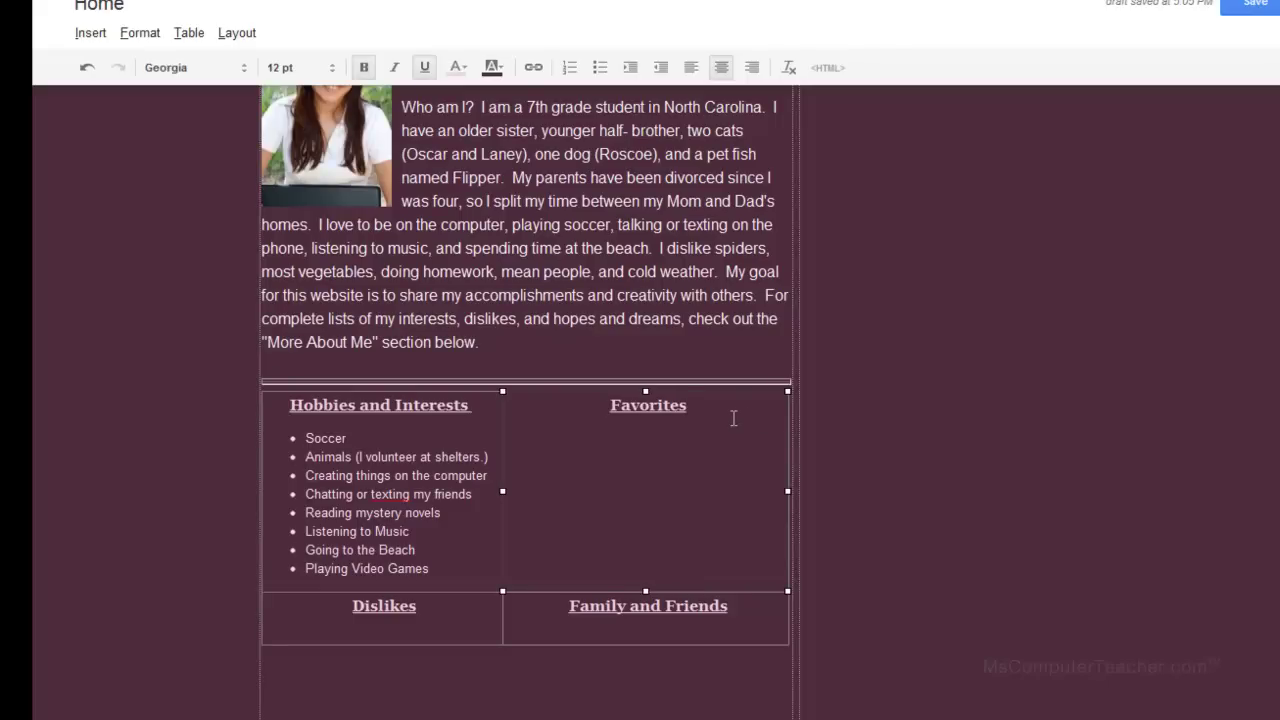
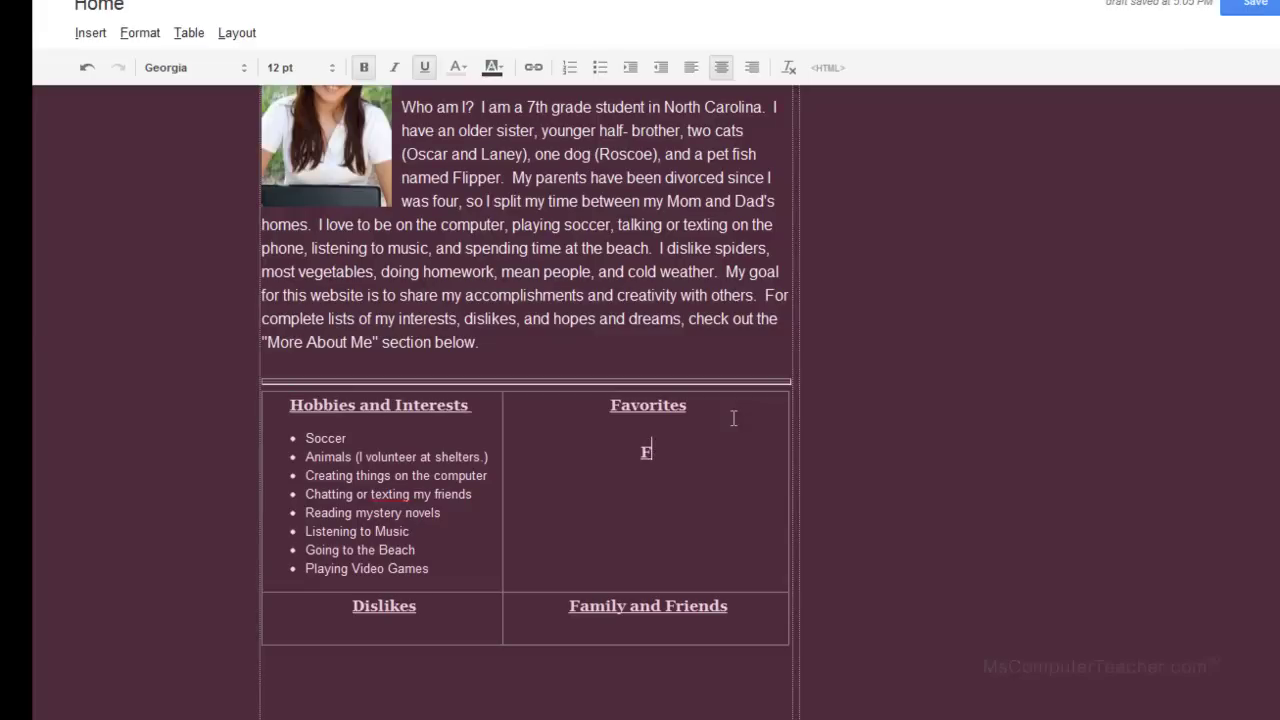
left_click(335, 70)
left_click(306, 123)
left_click(243, 67)
left_click(228, 98)
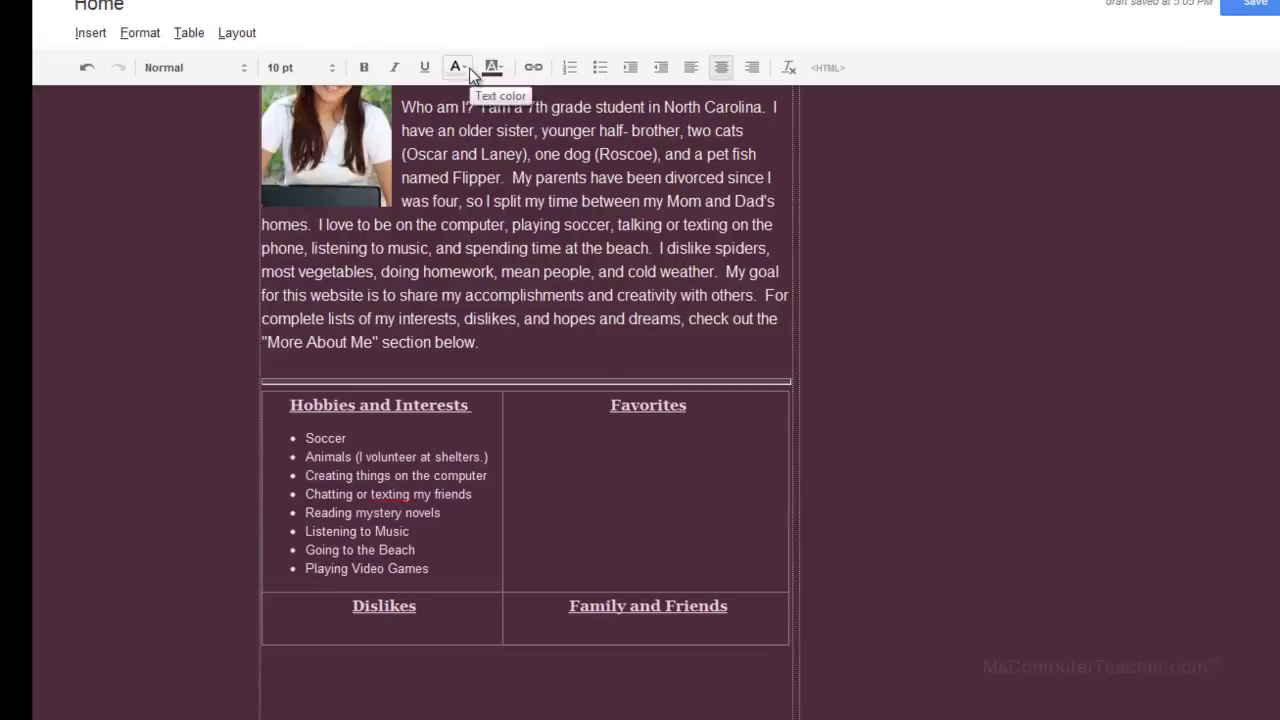
Enter "Food - Mom's Spaghetti" and "Sport - Soccer" on separate lines below the "Favorites" heading.
left_click(644, 448)
type("Food")
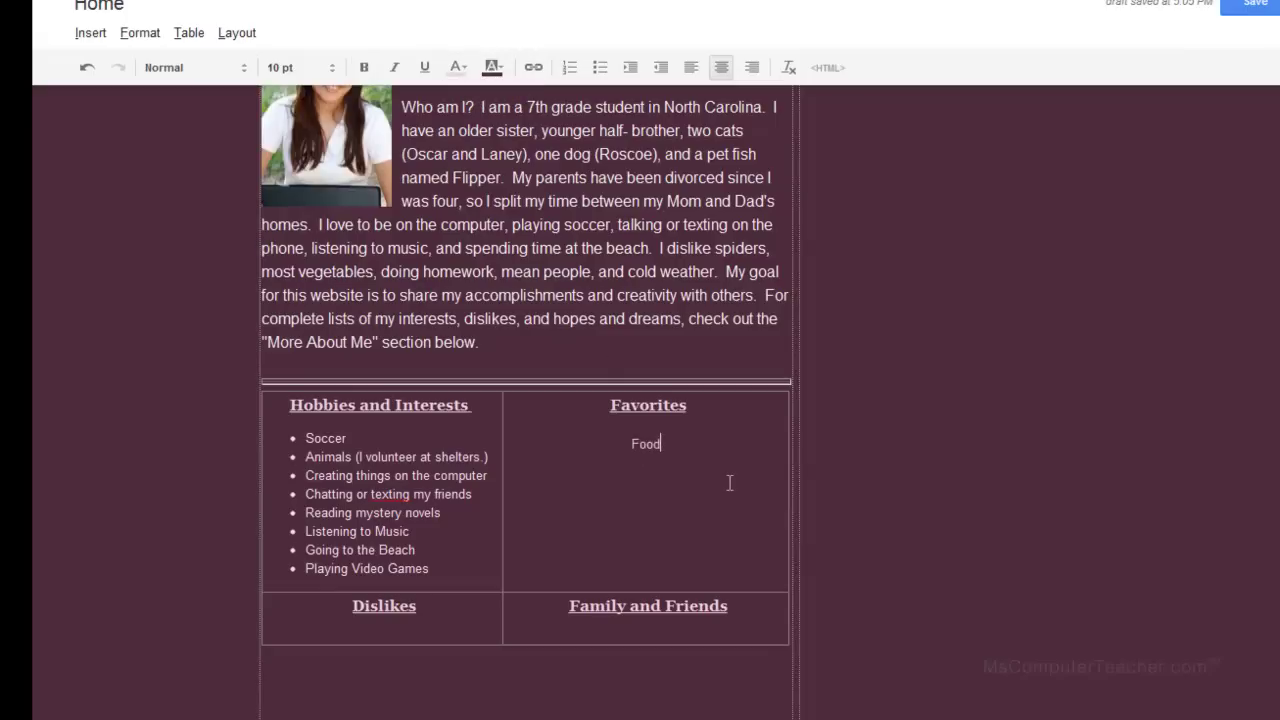
type(" - Mom's Spaghetti")
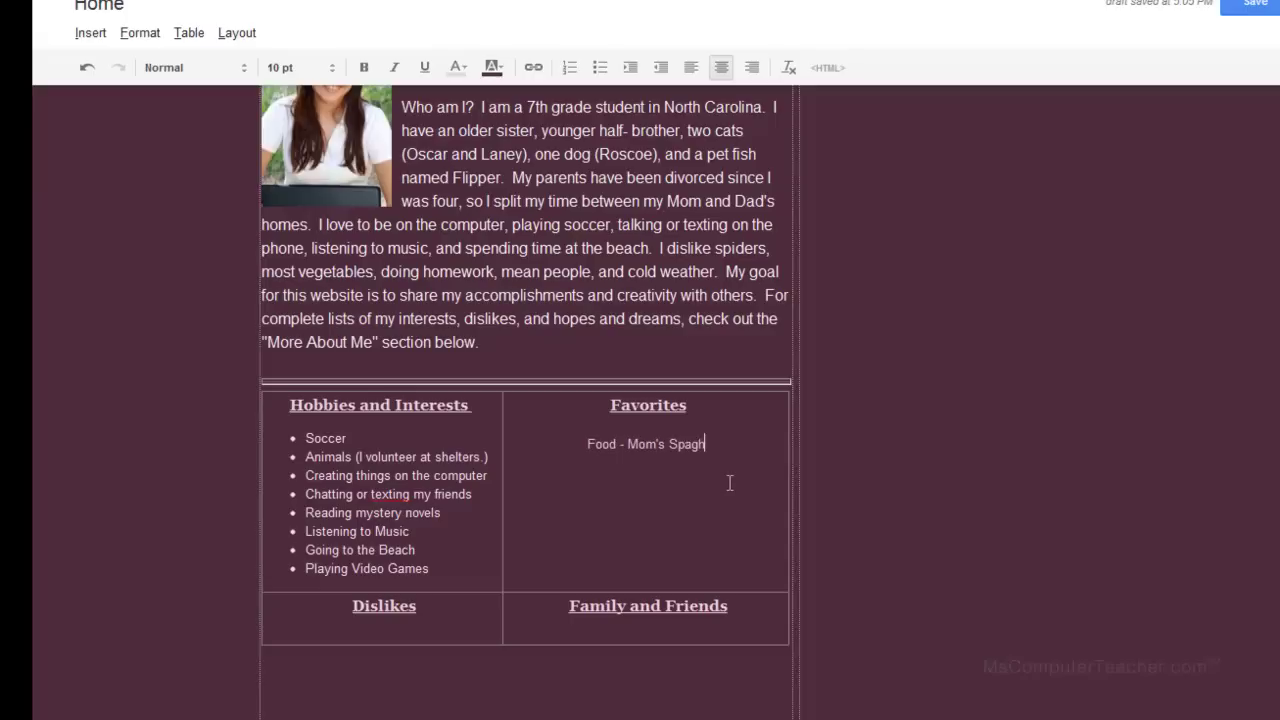
key("Return")
type("Sport - Soccer")
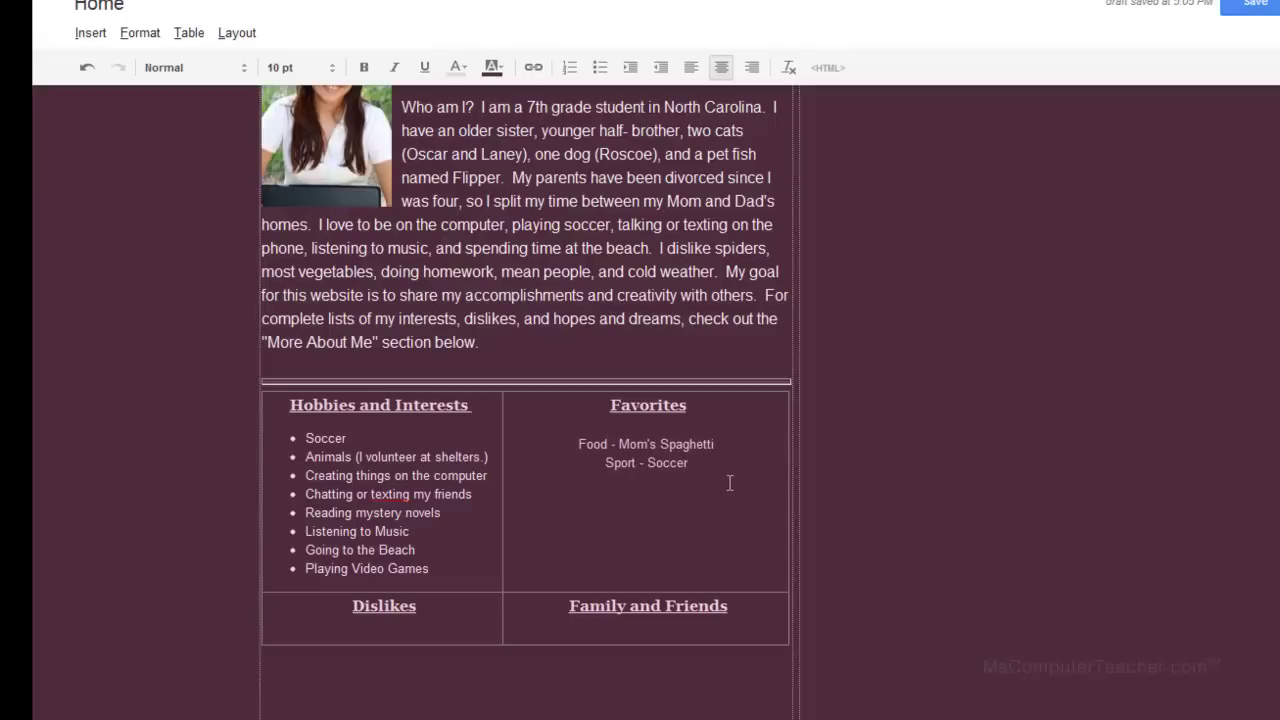
Add the entries "Book - Harry Potter Series", "Movie - Up" and "Subject - Science" on new lines in the "Favorites" cell.
key("Return")
type("Book")
type(" - Harry Potter Series ")
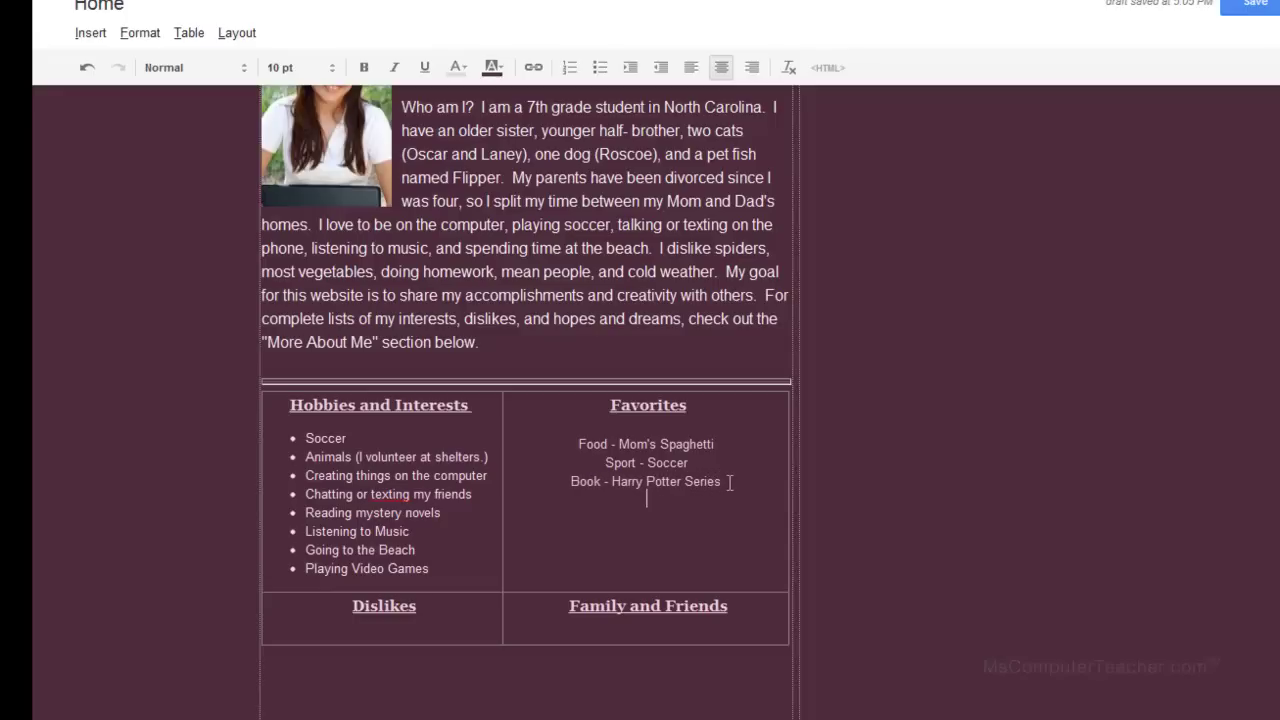
type("Movie - Up")
key("Return")
type("Subject - Science")
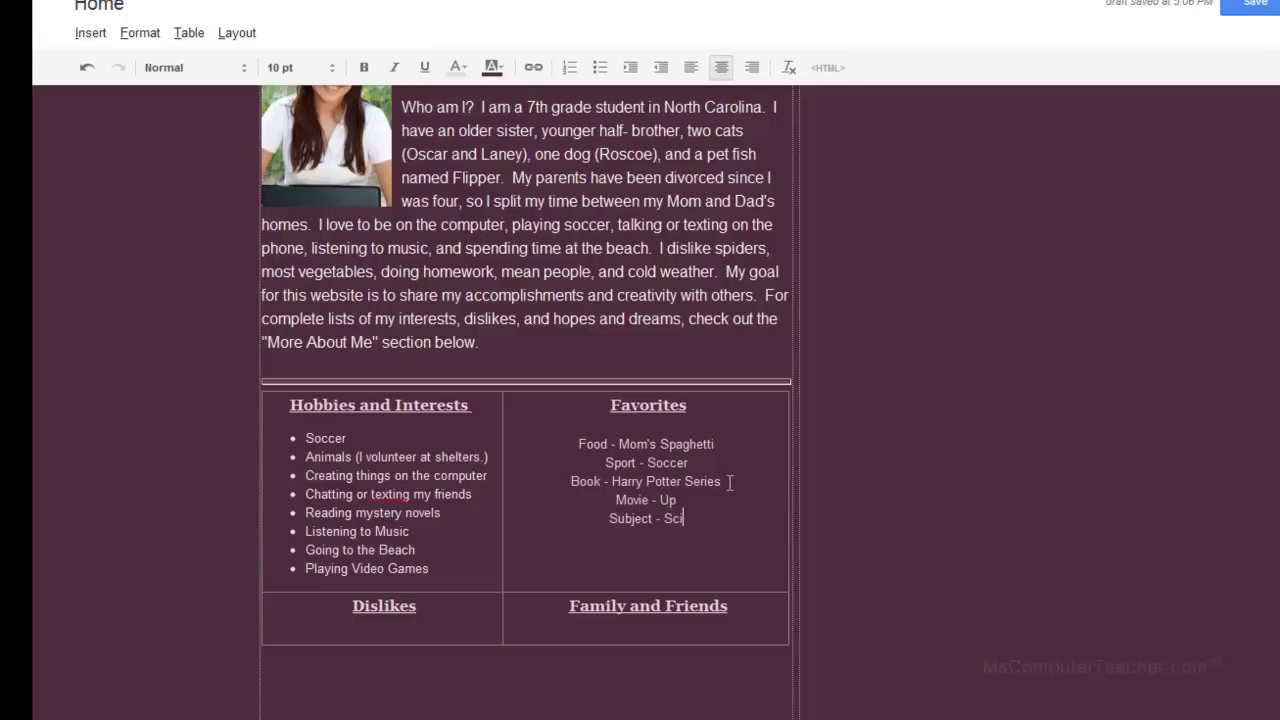
Add the entries "Color - Green" and "Team - Voyager Vikings" on new lines in the "Favorites" cell.
key("Return")
type("C")
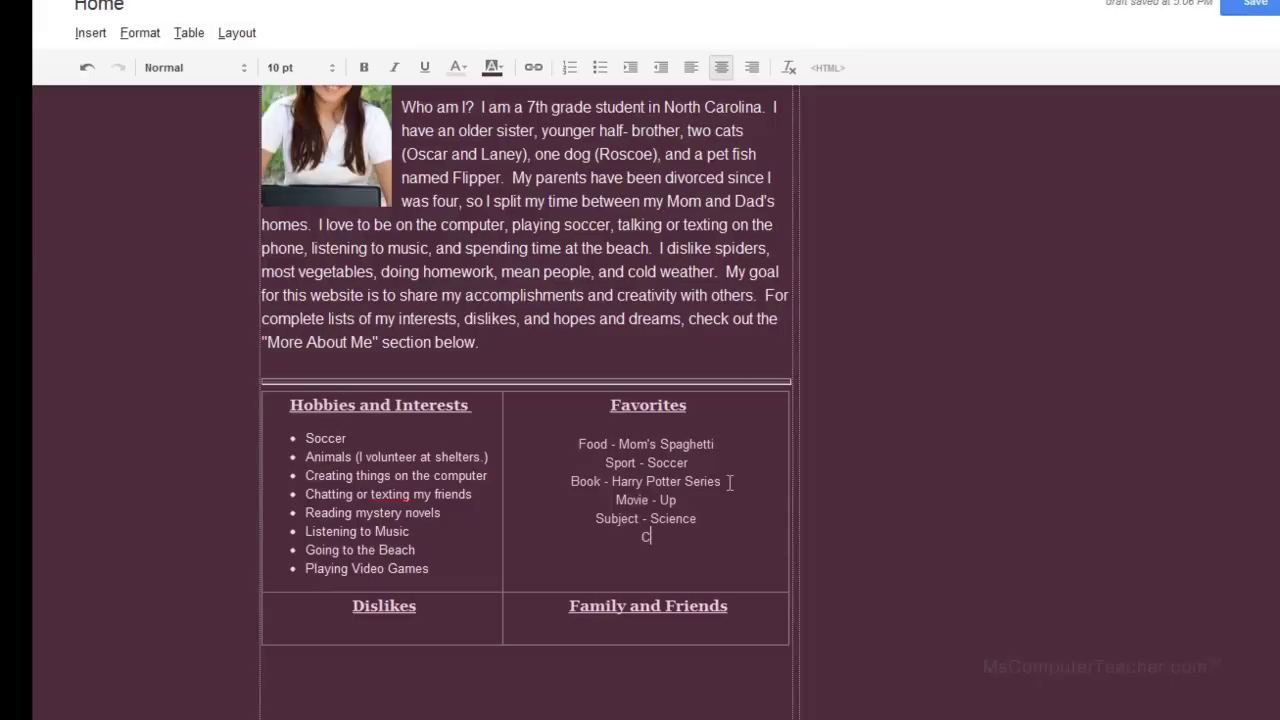
type("olor - Green")
key("Return")
type("Team - Voyager vik")
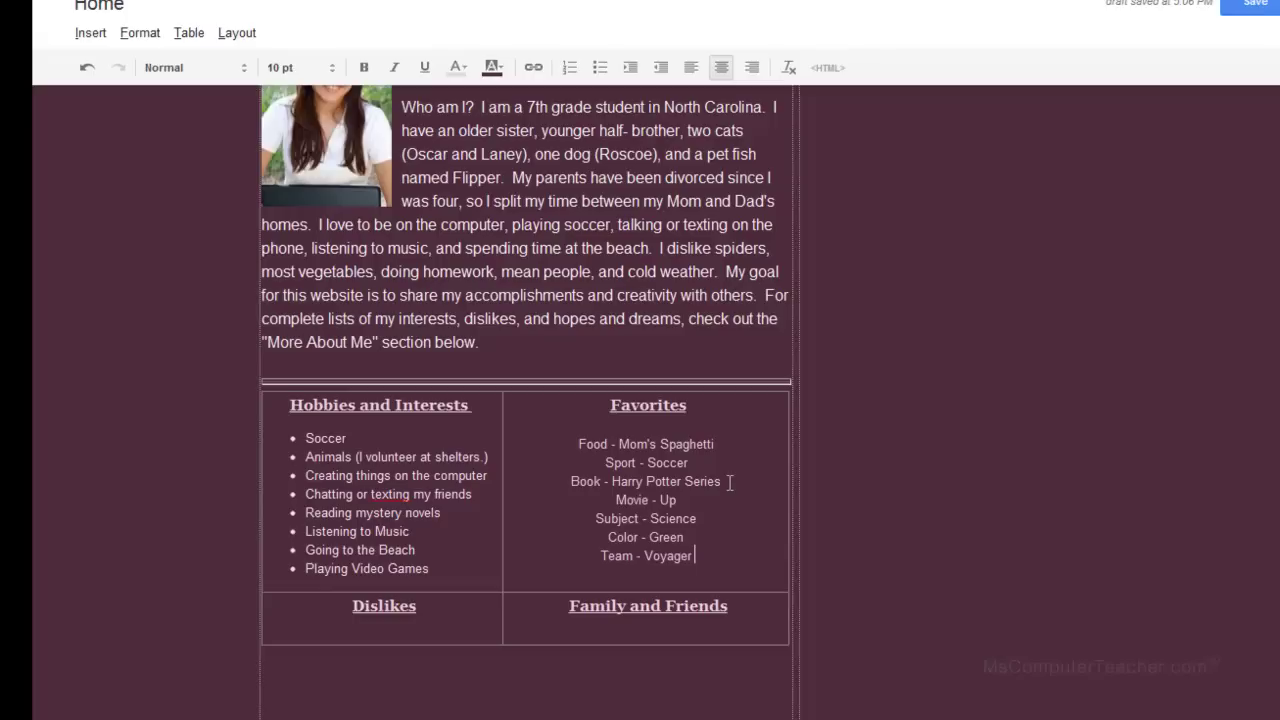
key("BackSpace")
key("BackSpace")
key("BackSpace")
type("Vikings")
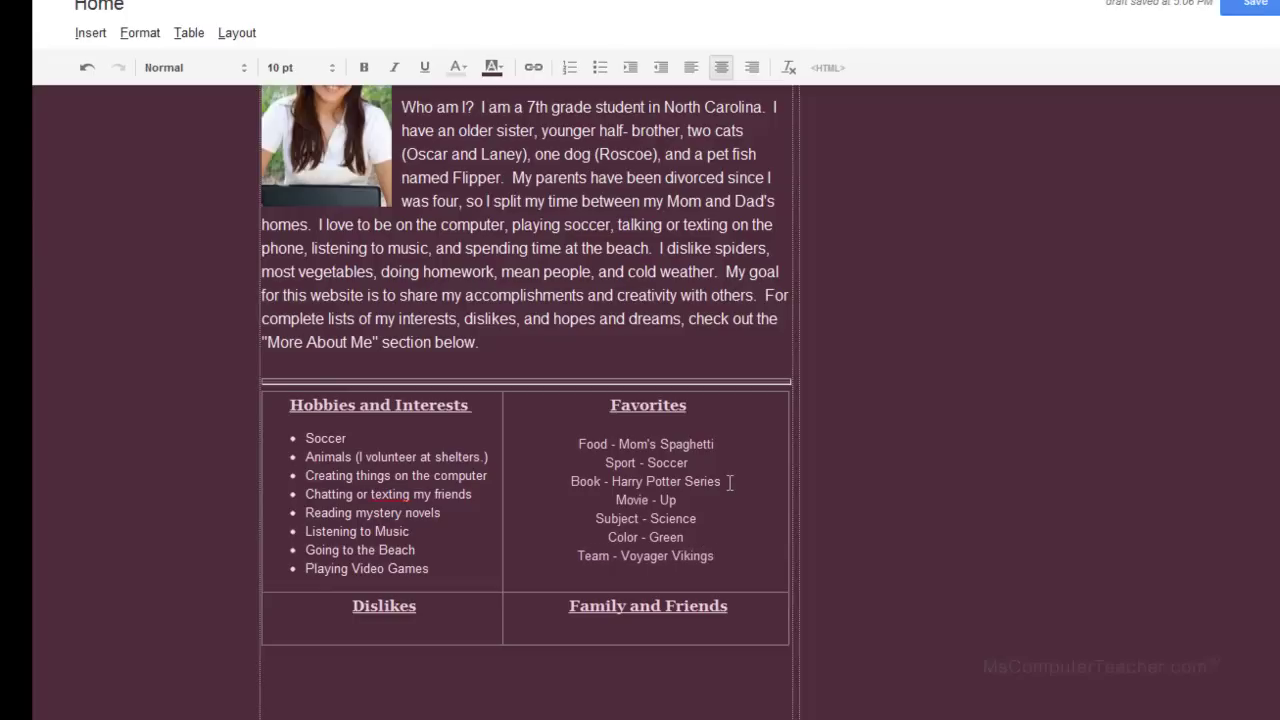
key("Return")
type("Website - www.youtu")
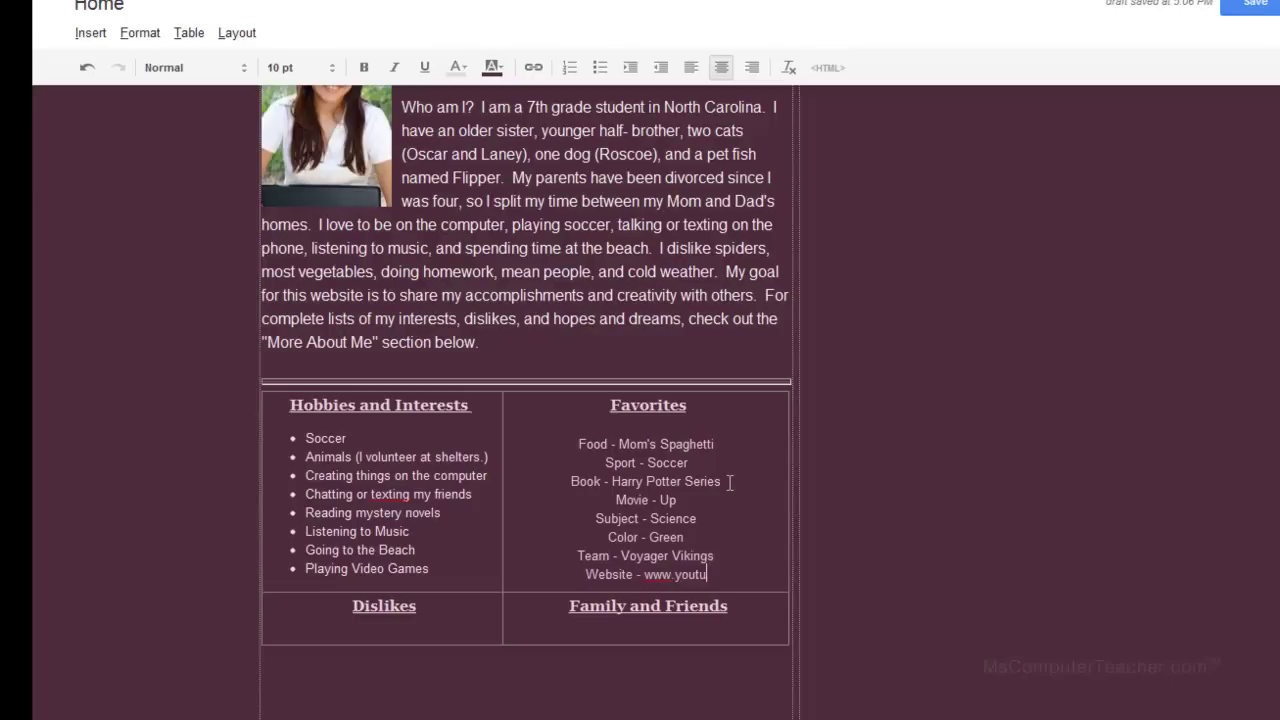
type("be.com")
key("Return")
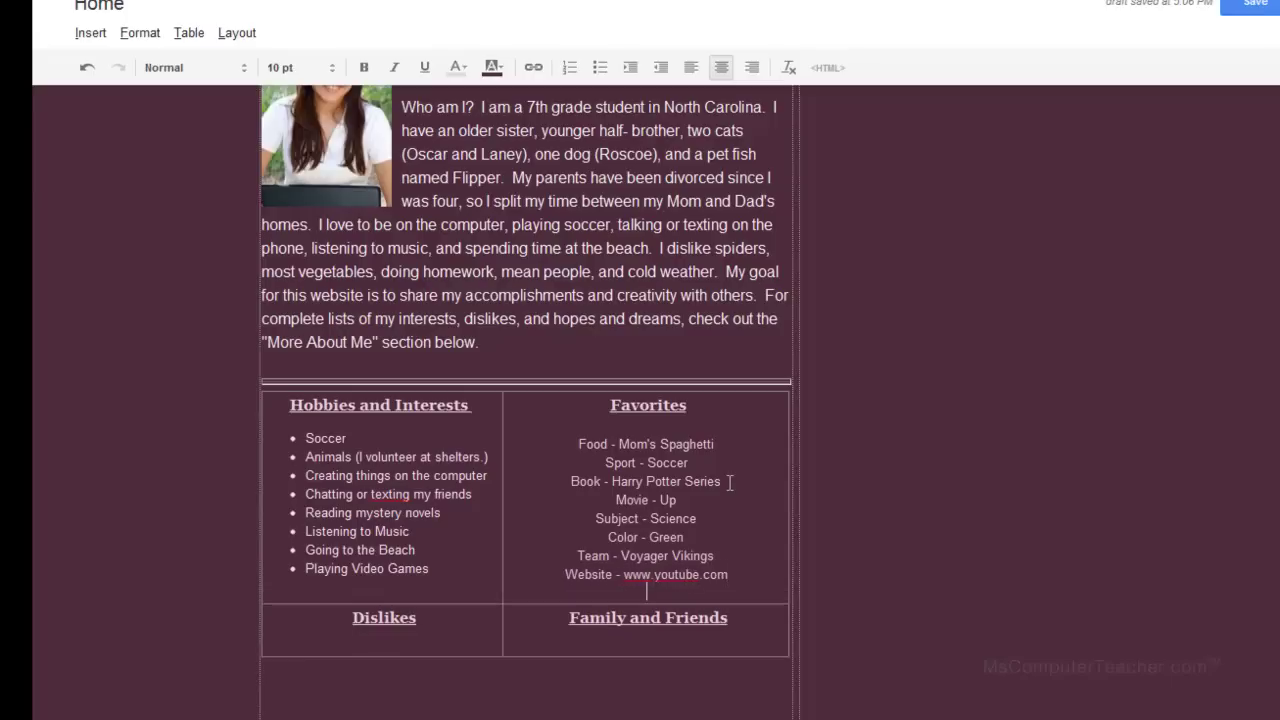
Turn all "Favorites" entries, from "Food" to "Website", into a left-aligned bulleted list.
left_click_drag(740, 576, 577, 445)
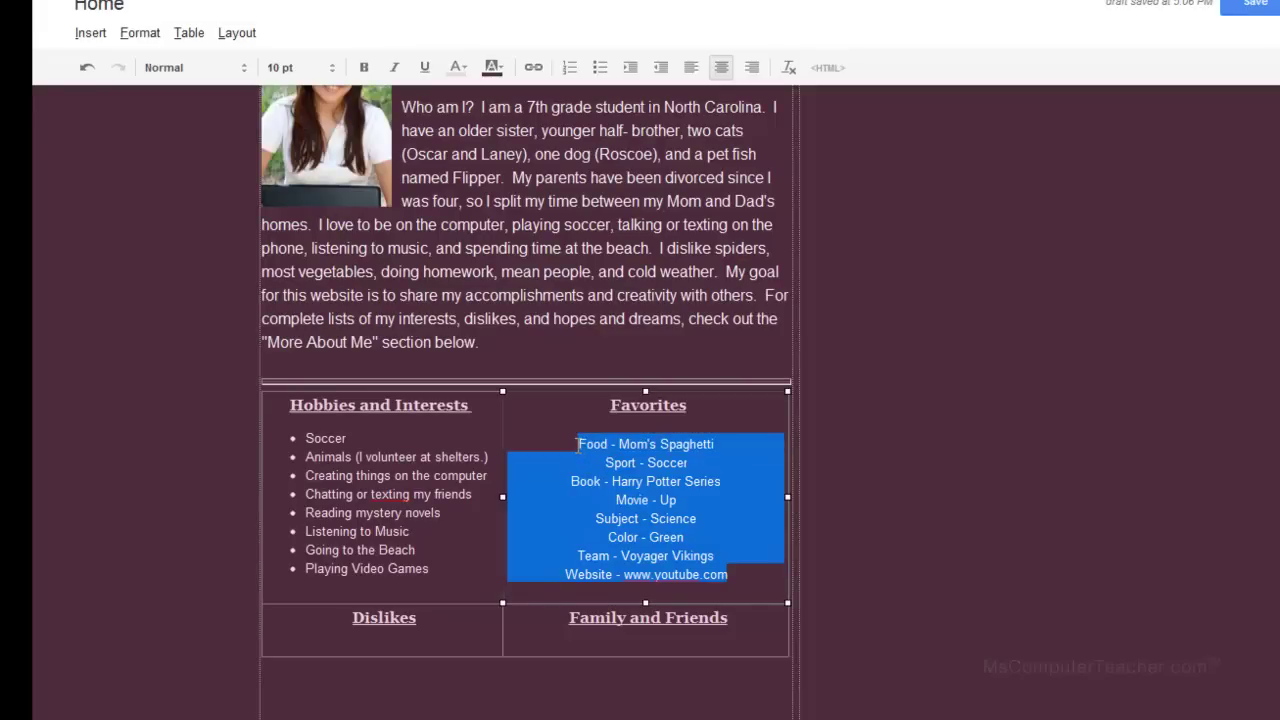
left_click(603, 68)
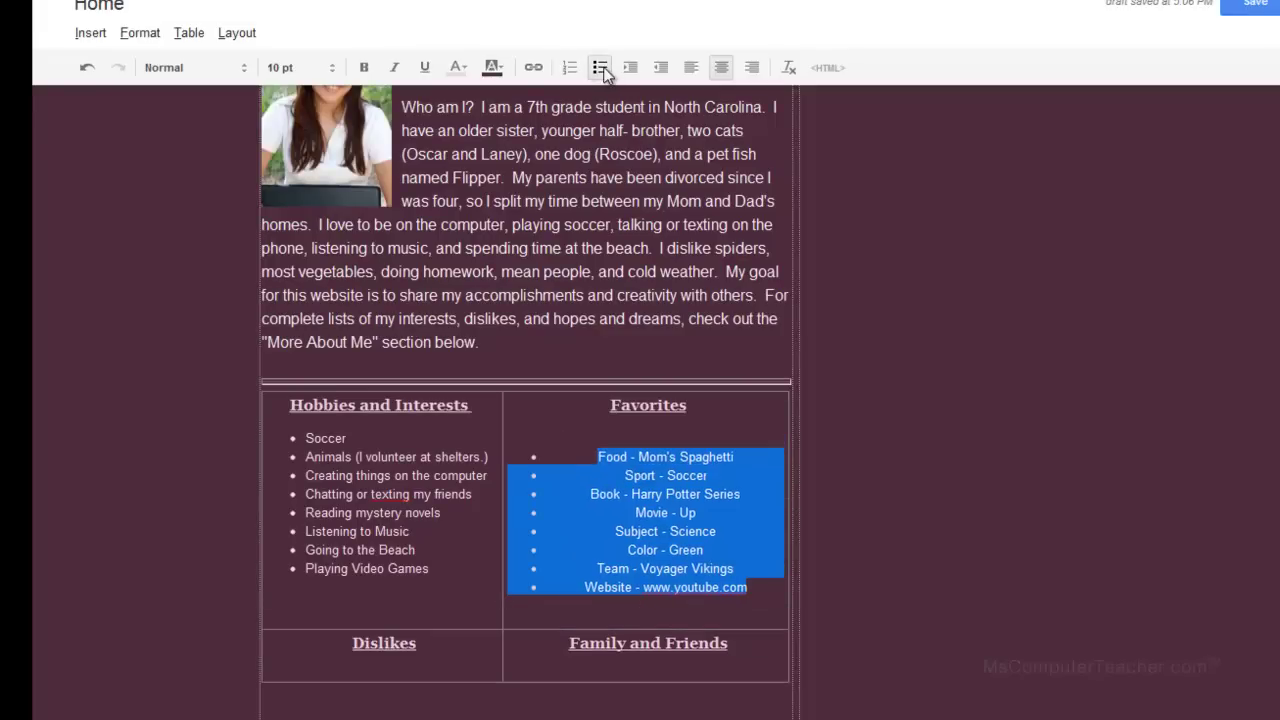
left_click(690, 68)
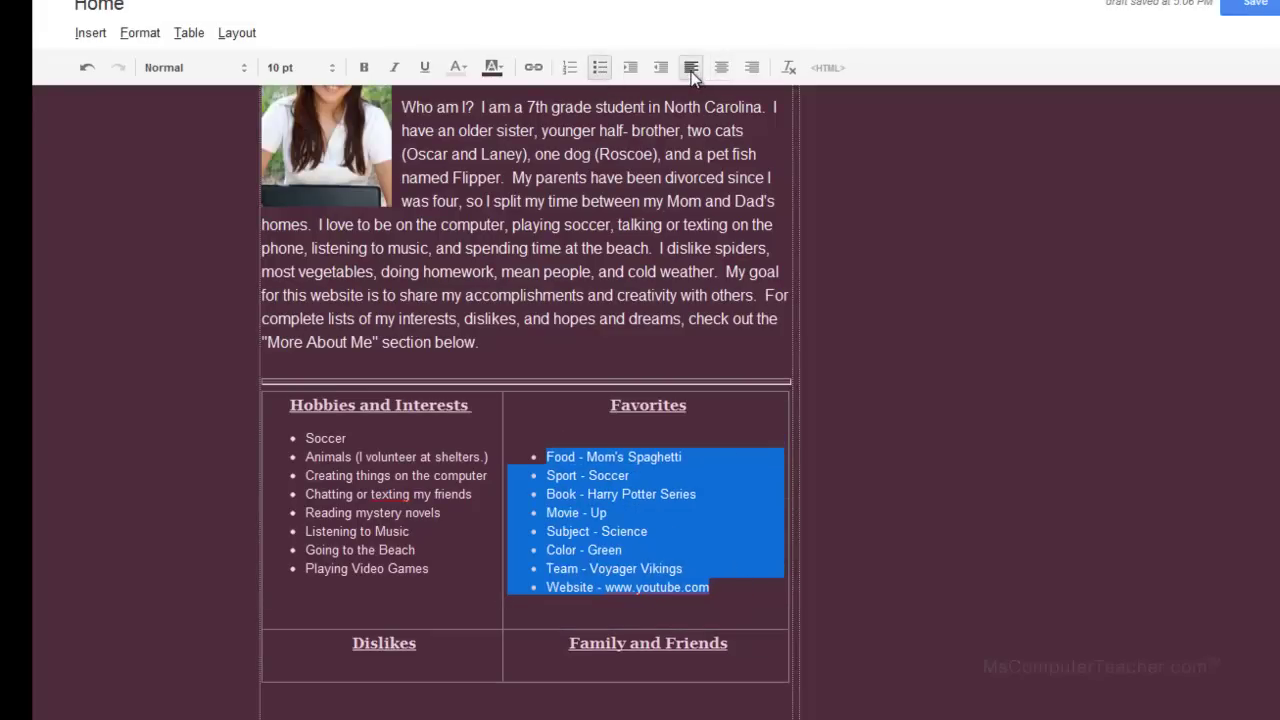
left_click(731, 422)
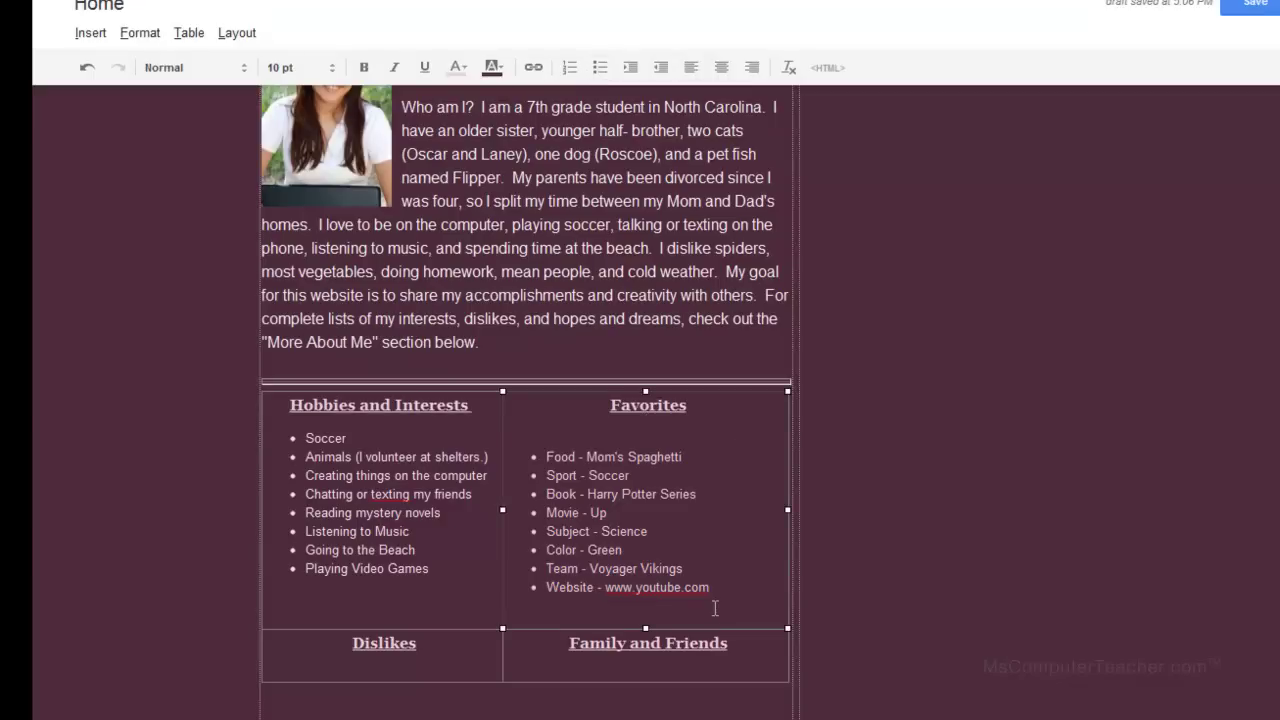
key("BackSpace")
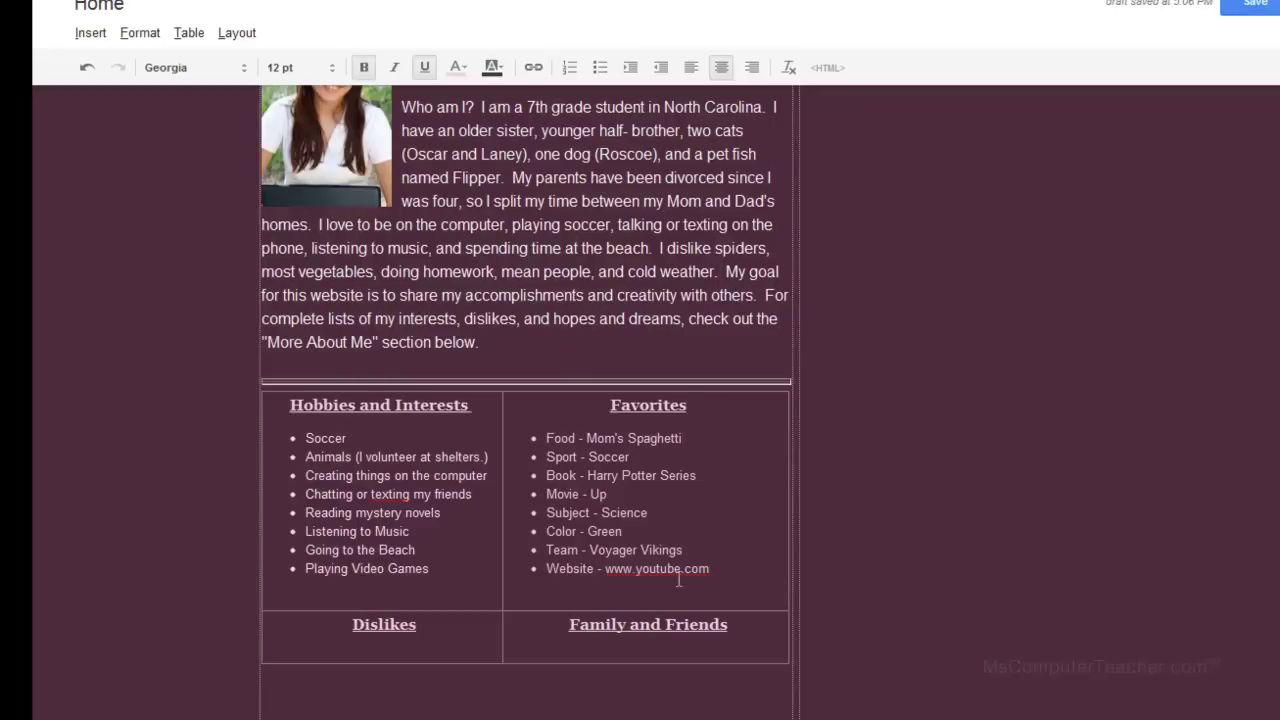
left_click_drag(601, 568, 705, 570)
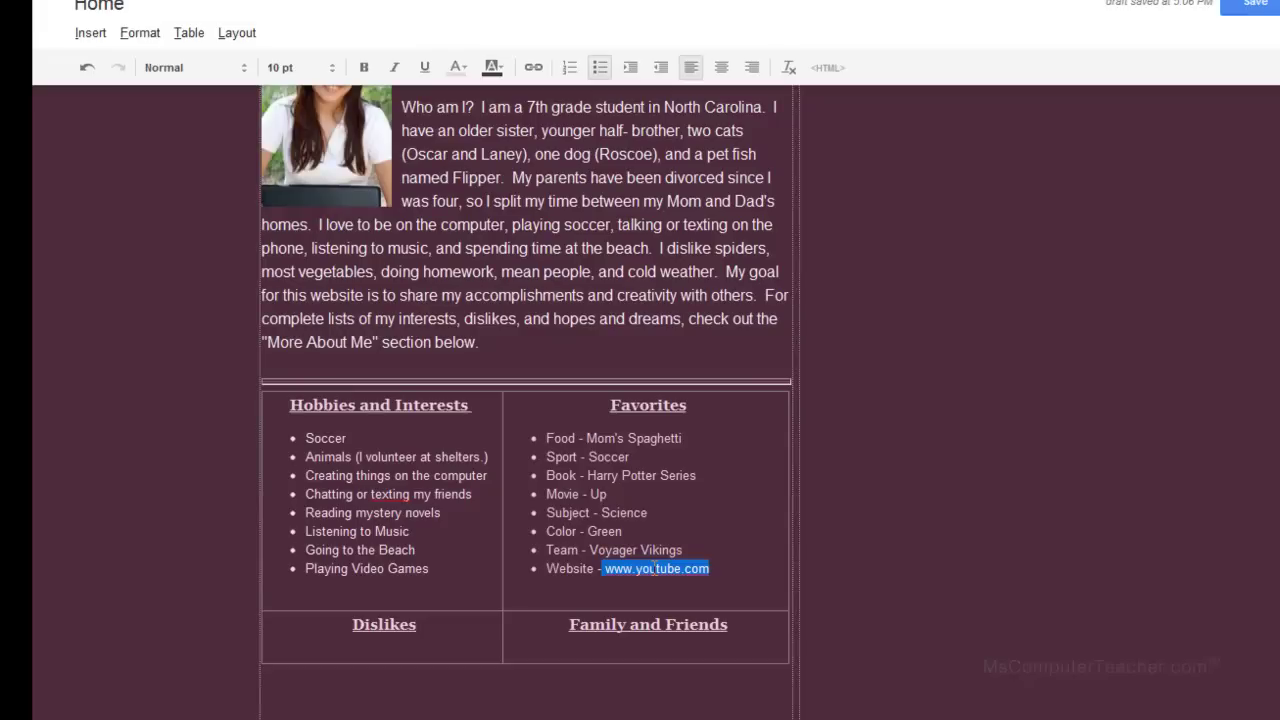
left_click(533, 68)
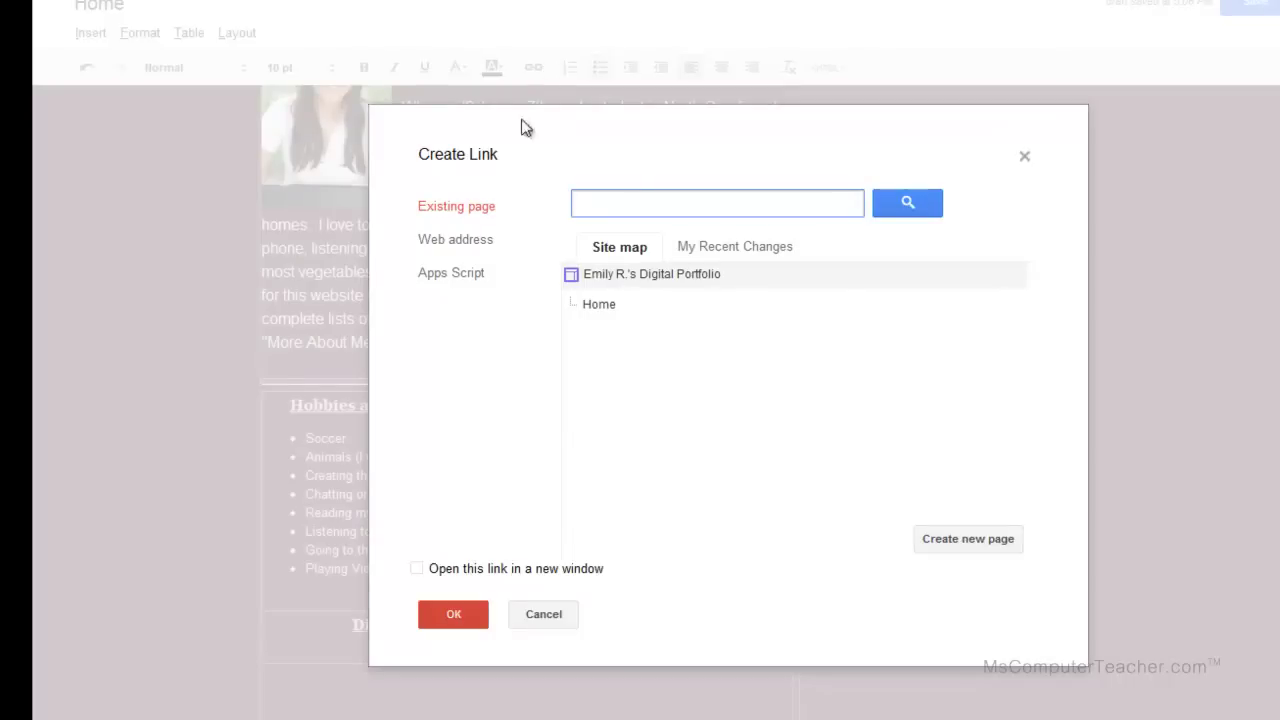
left_click(461, 241)
type("www.youtube.com")
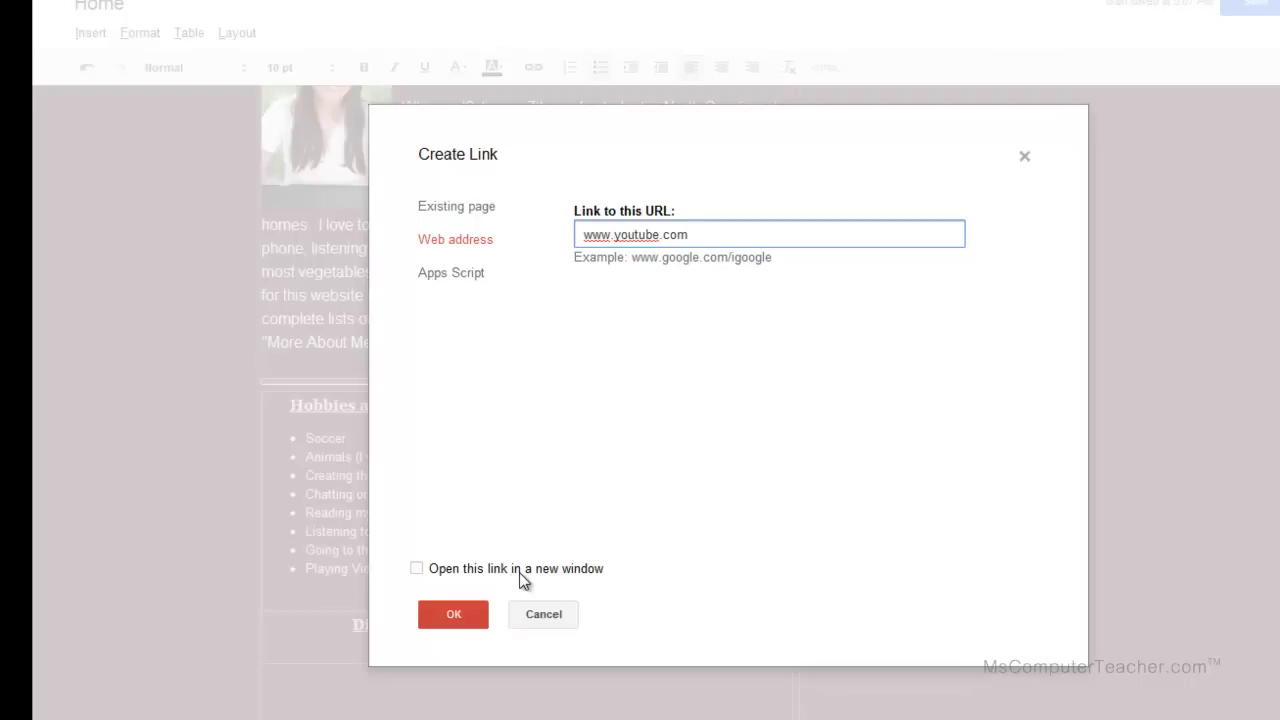
left_click(417, 568)
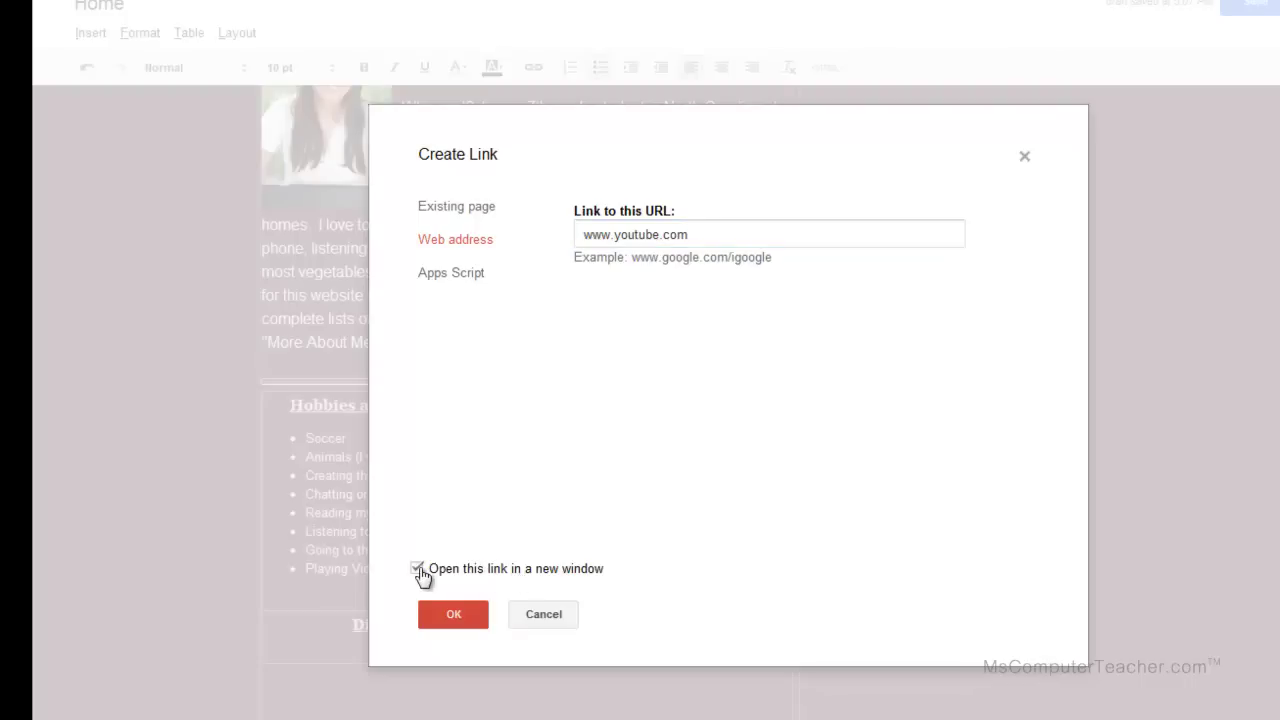
left_click(432, 618)
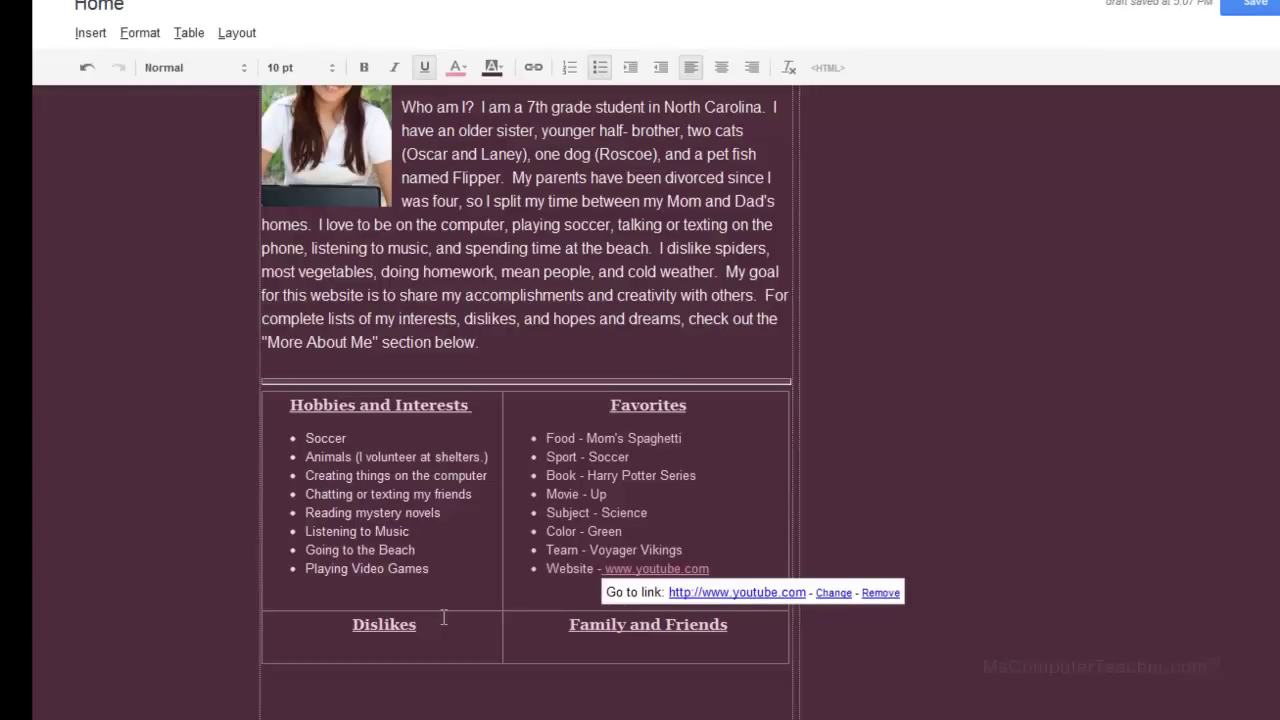
left_click(460, 627)
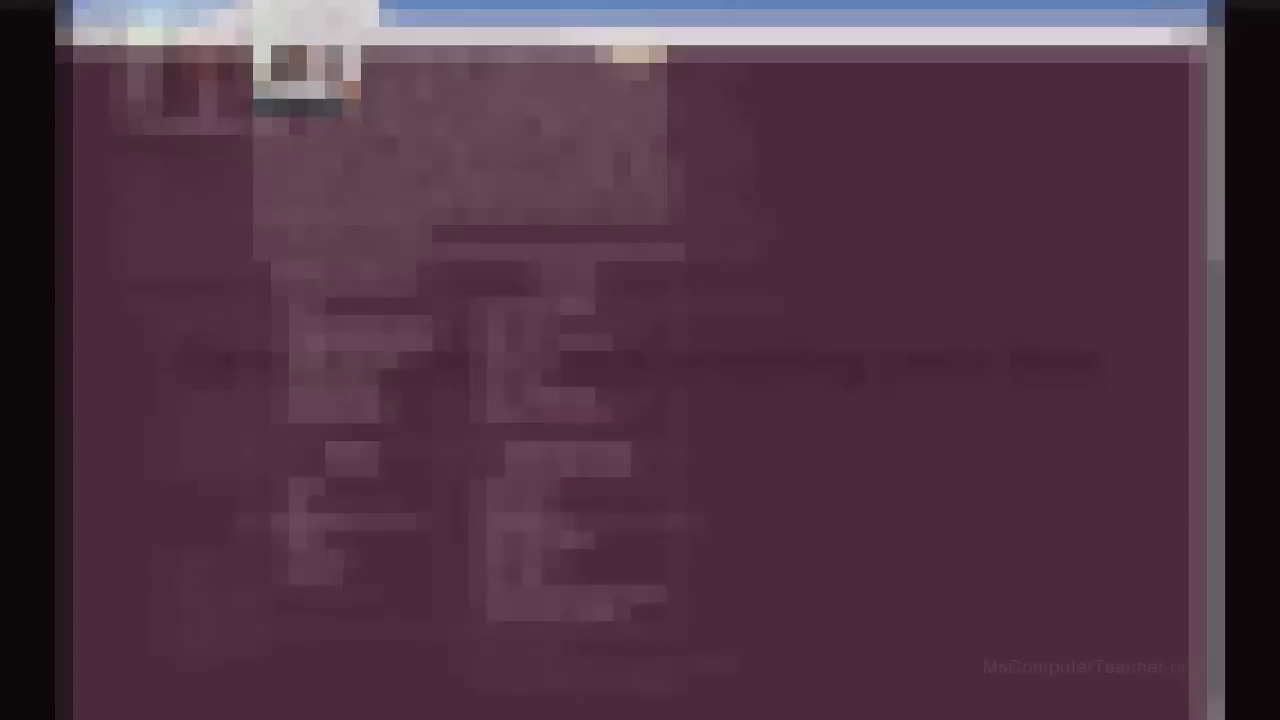
Review the saved Home page with its completed table and open the page for editing.
scroll(761, 473, "up", 3)
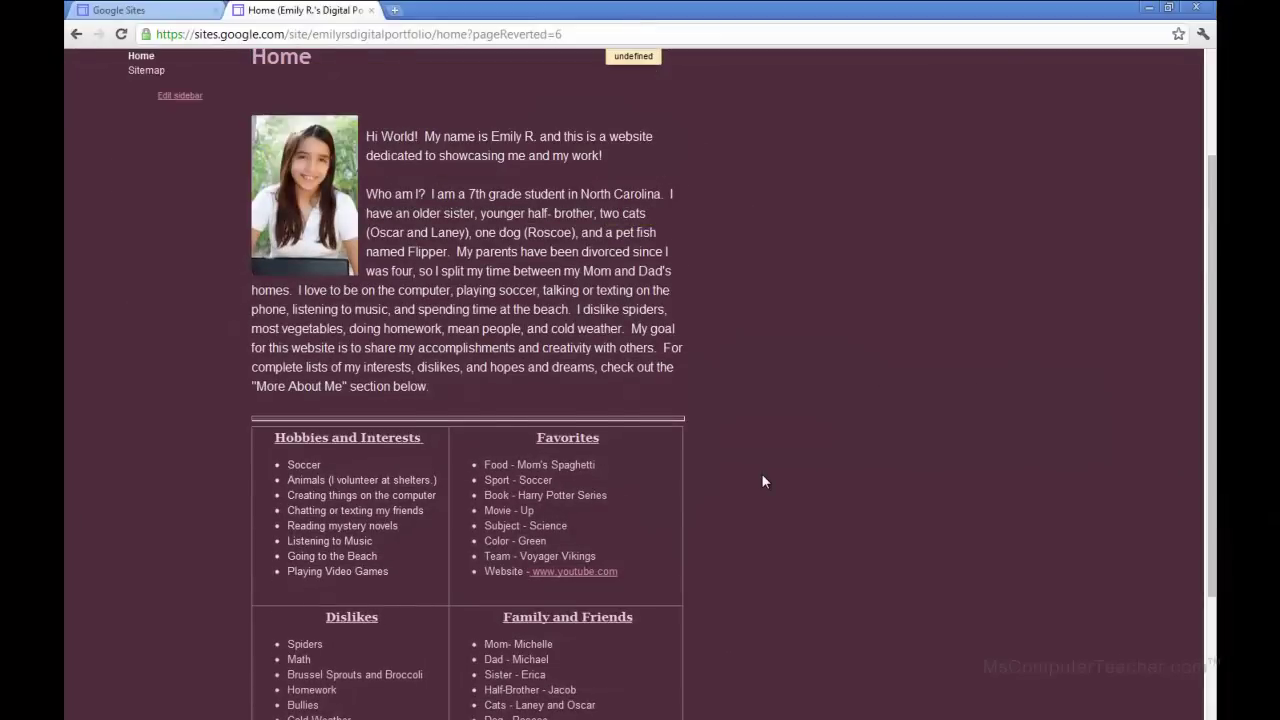
scroll(761, 473, "down", 3)
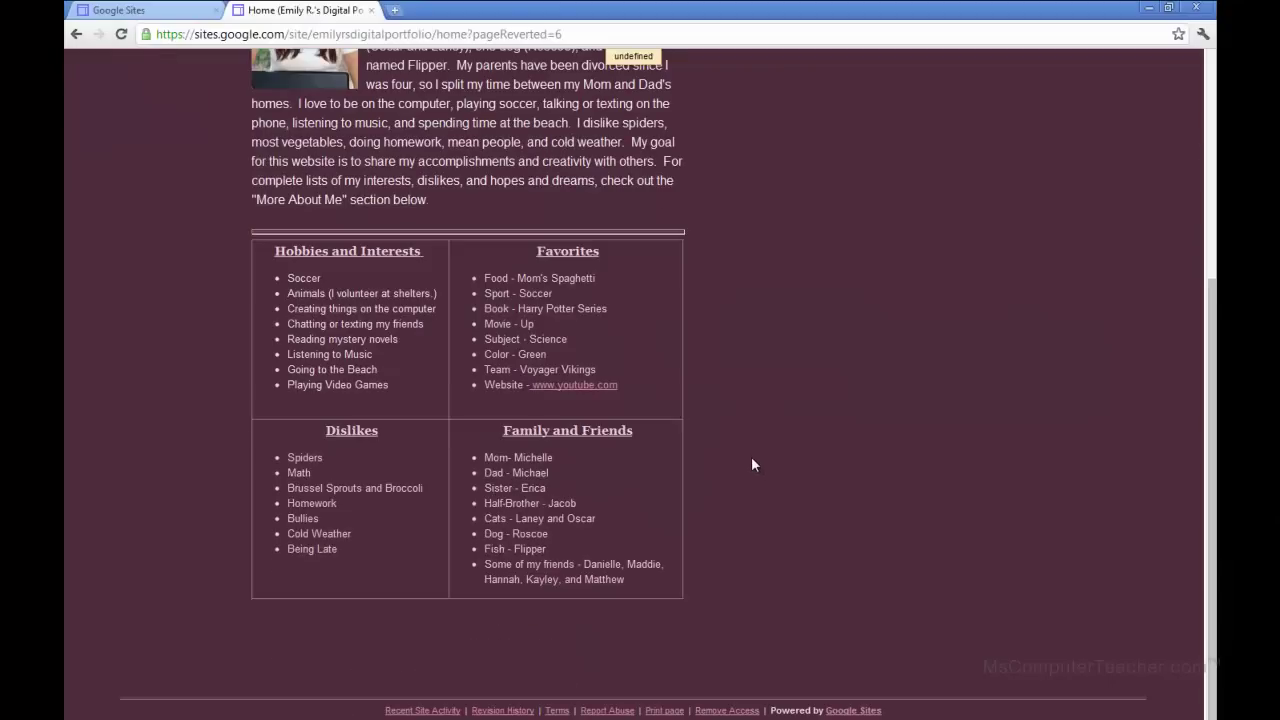
scroll(752, 460, "up", 2)
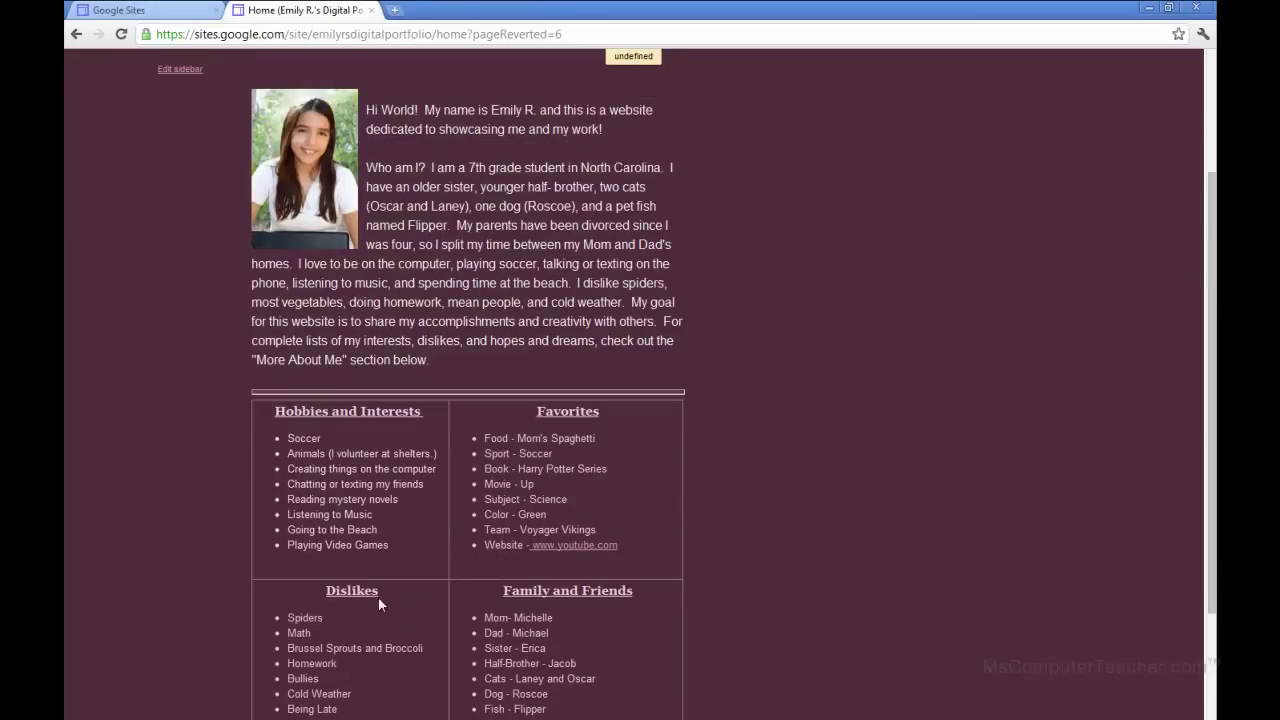
scroll(300, 420, "up", 2)
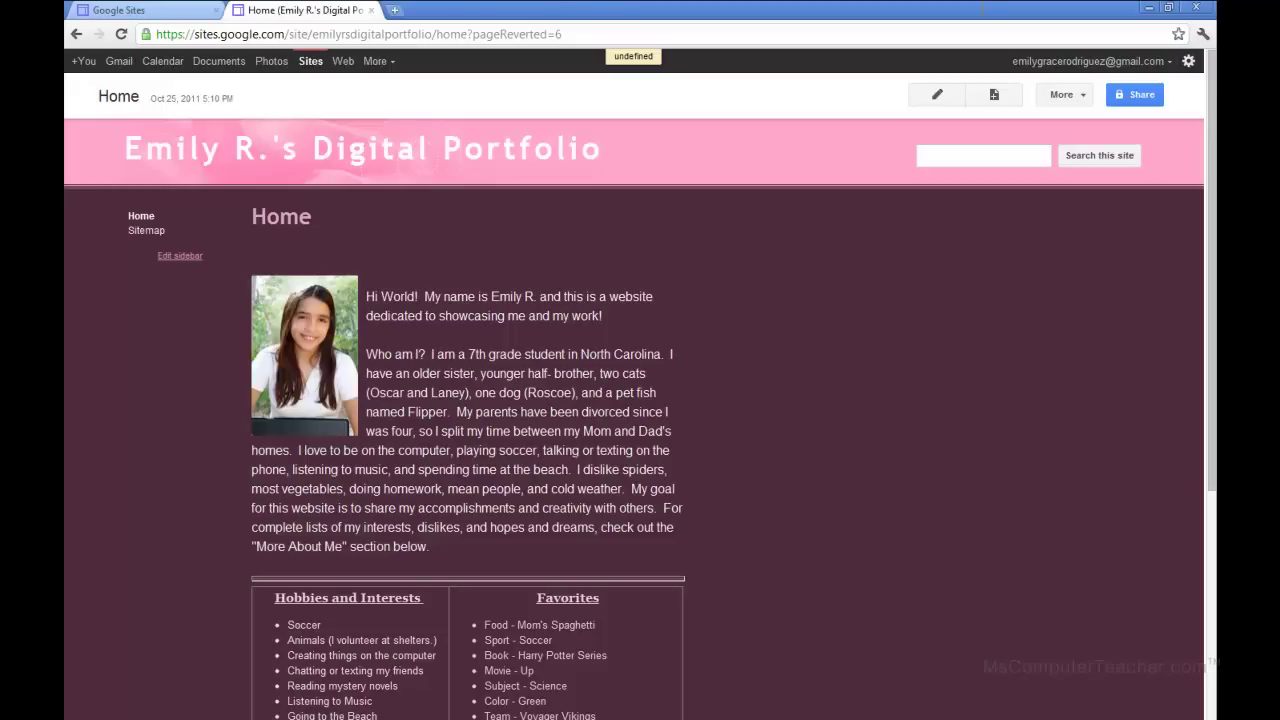
left_click(922, 98)
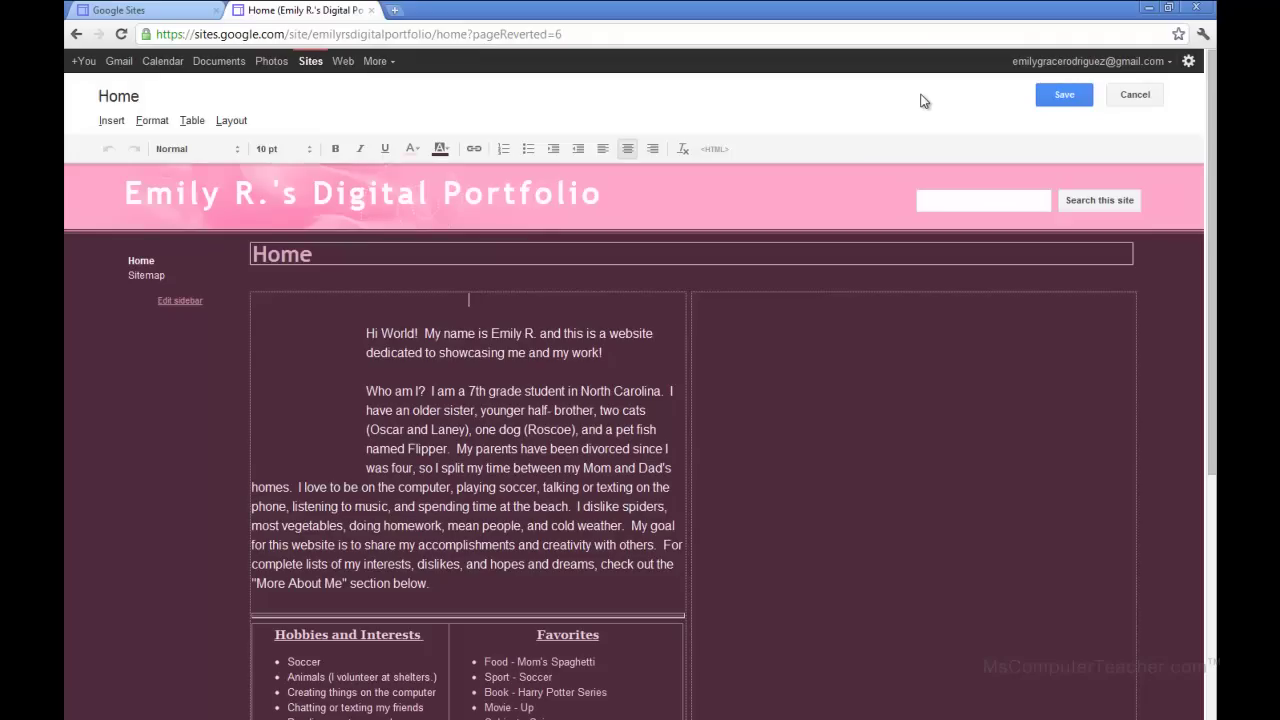
In the page's HTML source, set the table's border attribute to "0" and apply the change.
scroll(699, 351, "down", 3)
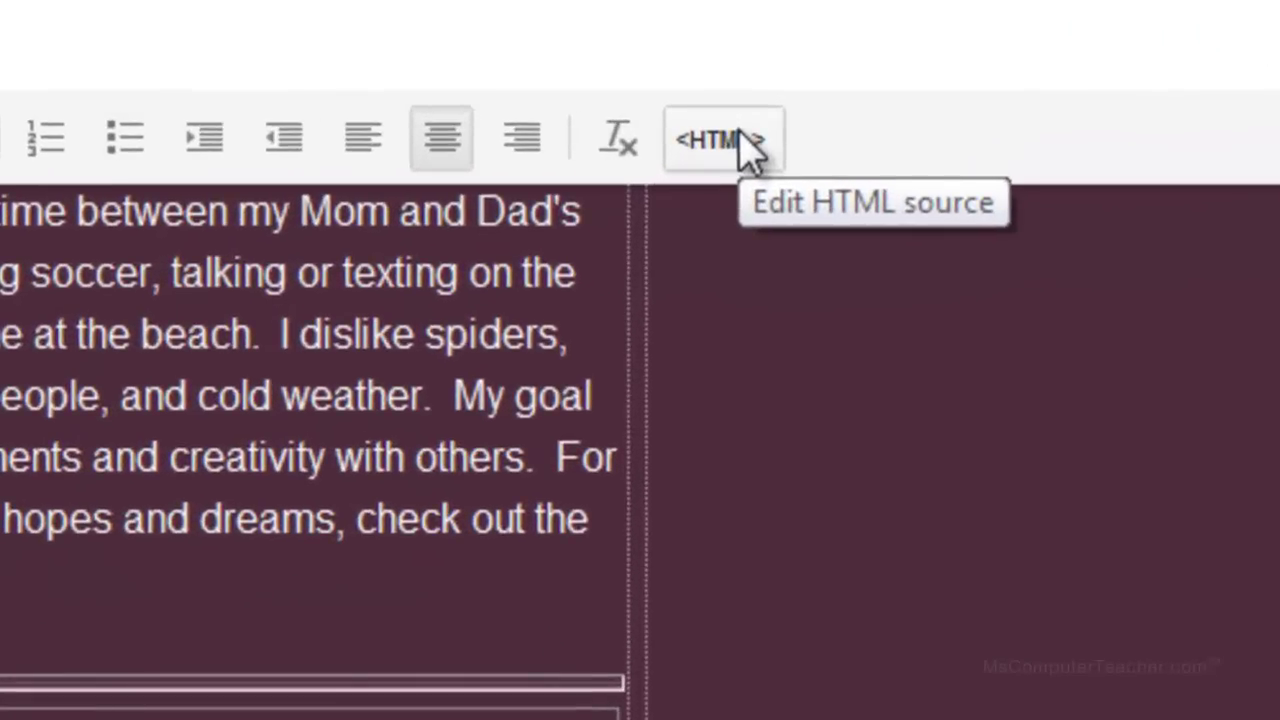
left_click(748, 145)
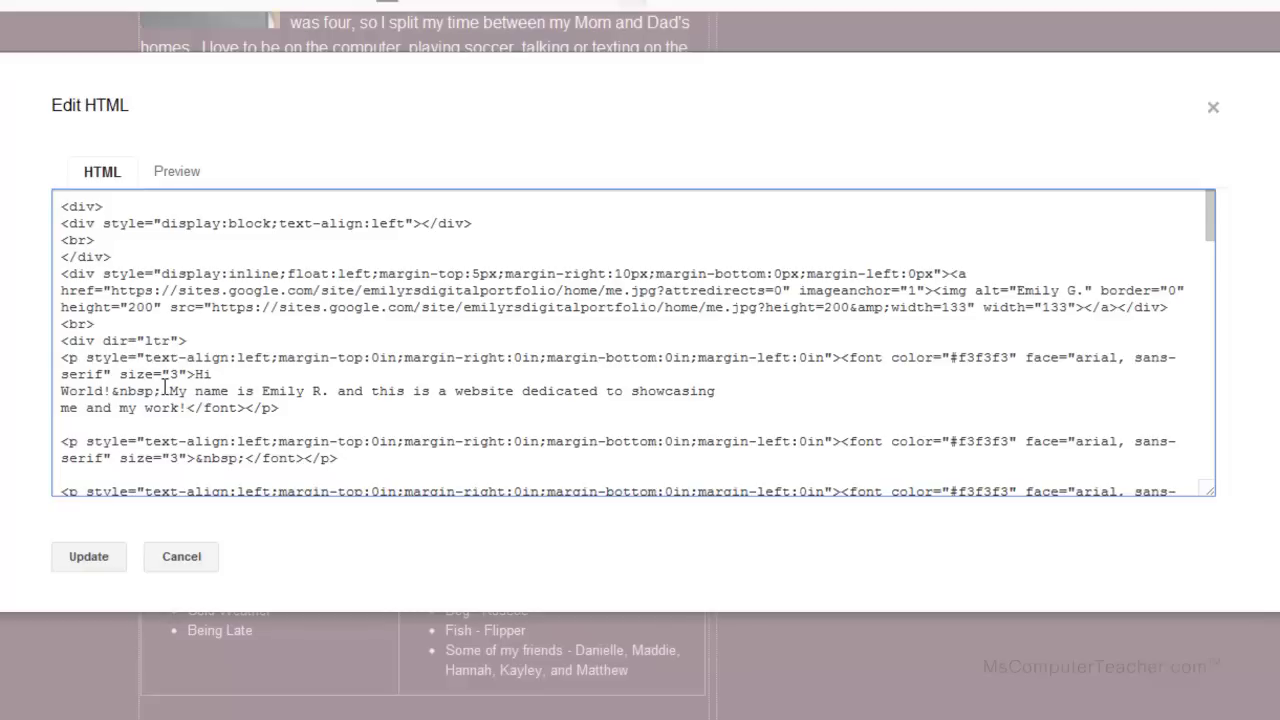
left_click_drag(170, 391, 723, 392)
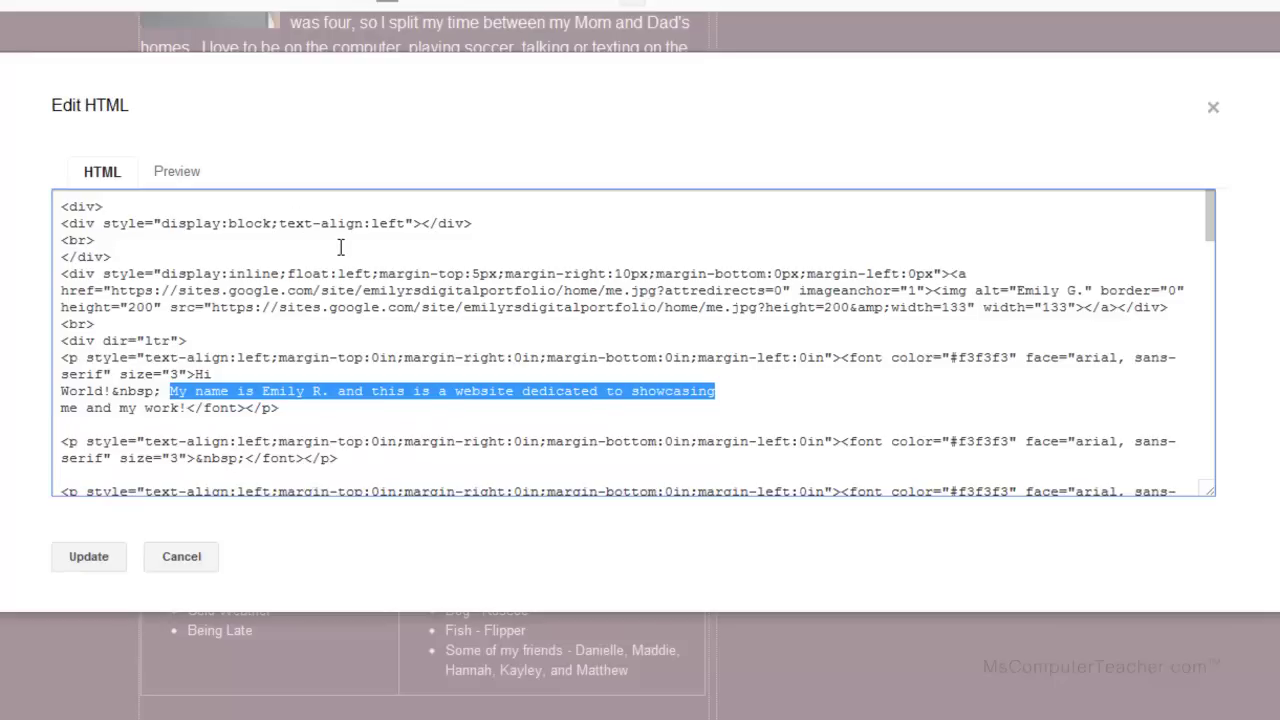
scroll(340, 247, "down", 6)
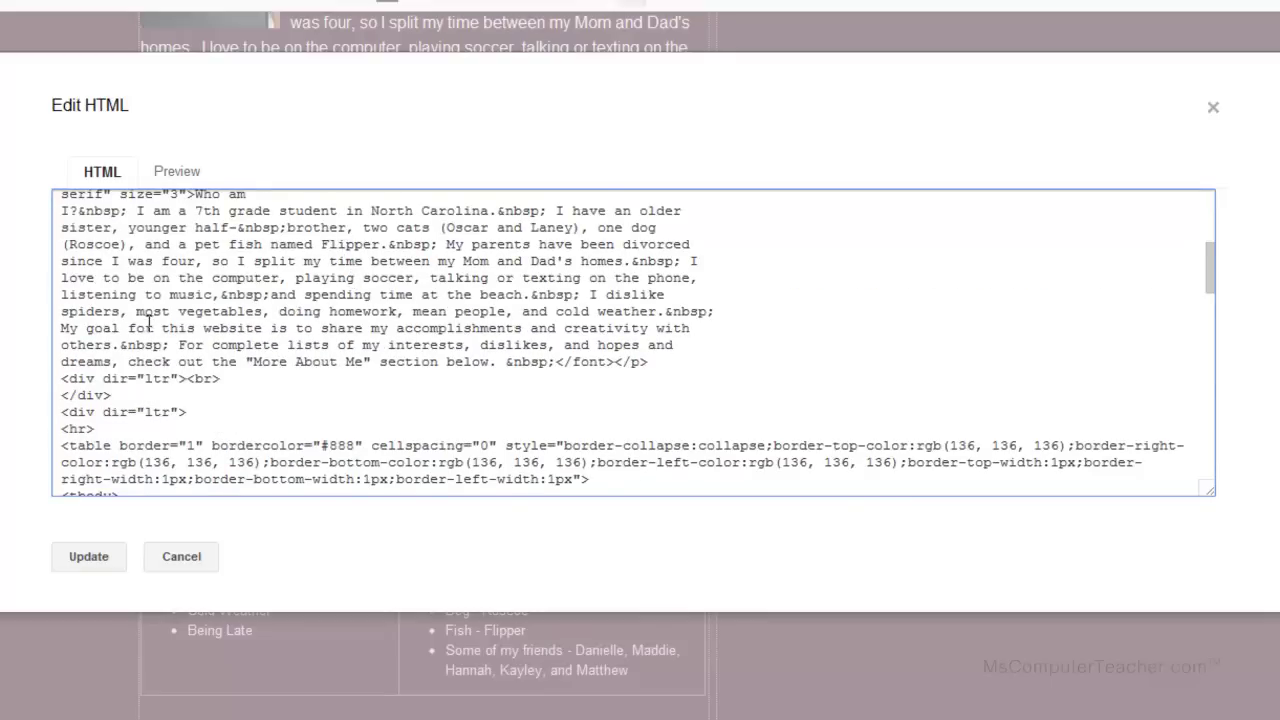
scroll(369, 319, "down", 2)
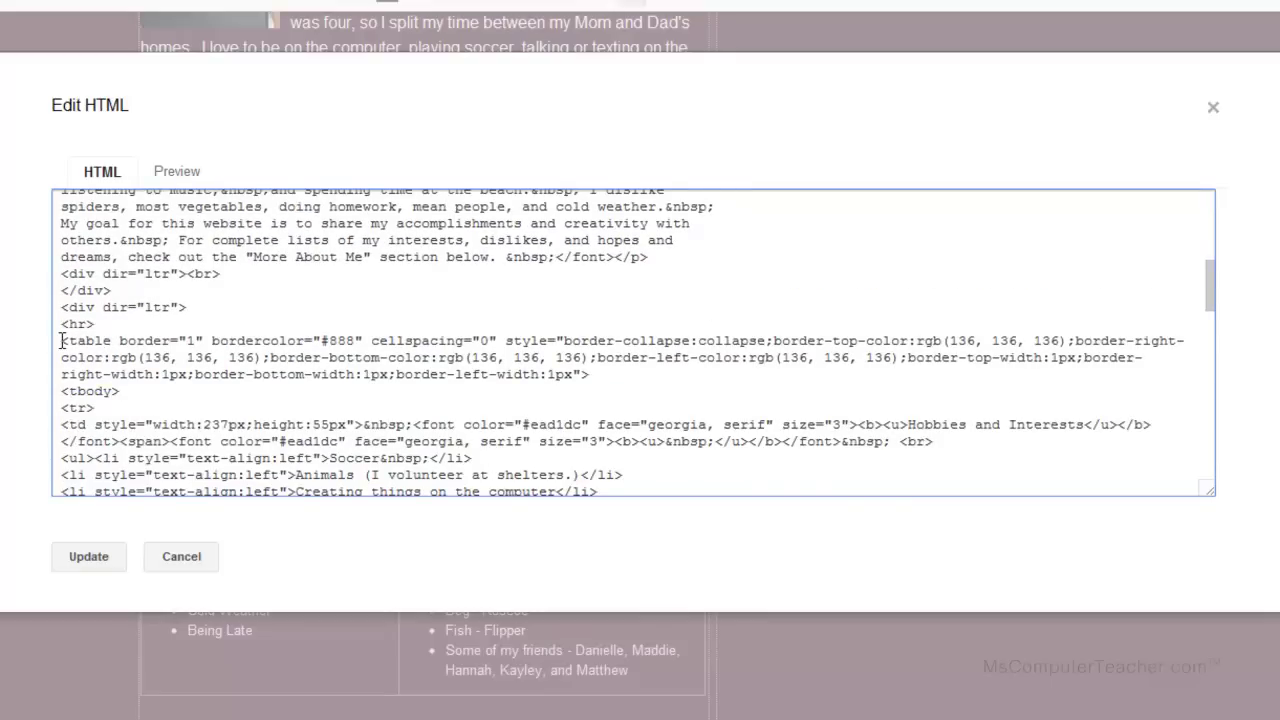
left_click_drag(62, 341, 195, 341)
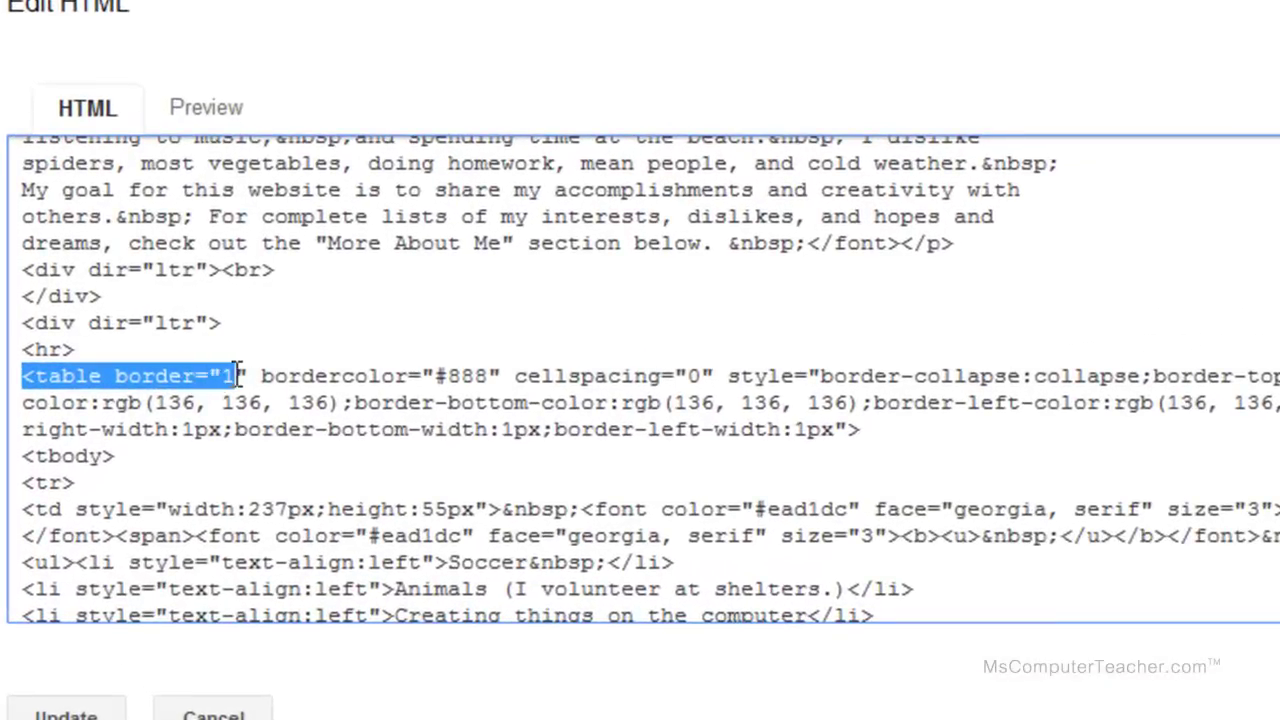
left_click(236, 376)
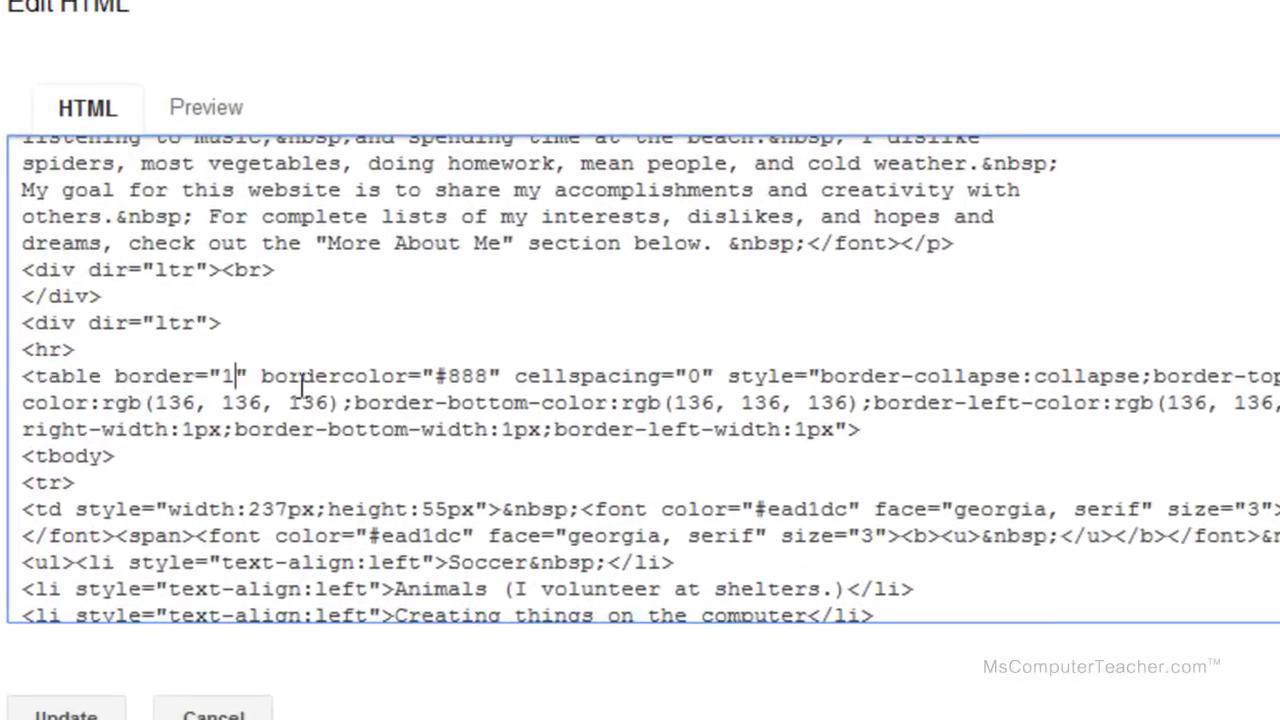
key("BackSpace")
type("0")
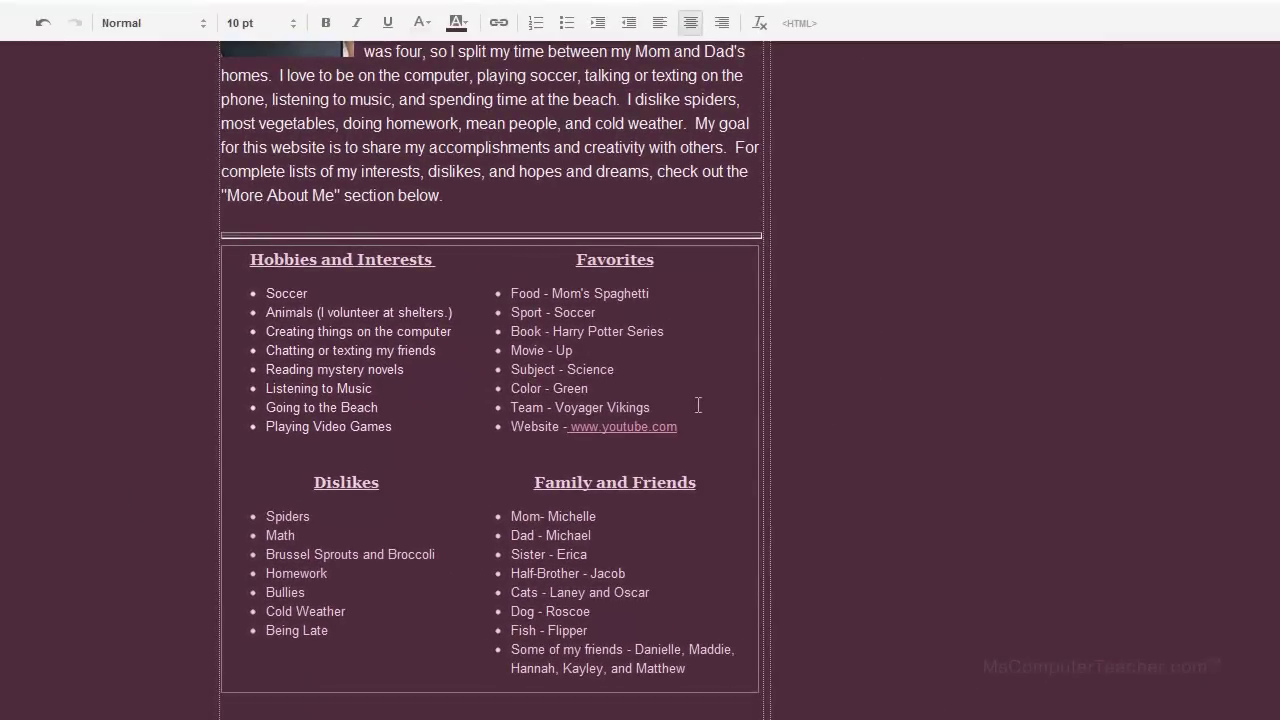
Reopen the HTML source and set the table's border-top-width and border-right-width to 0px.
left_click(800, 23)
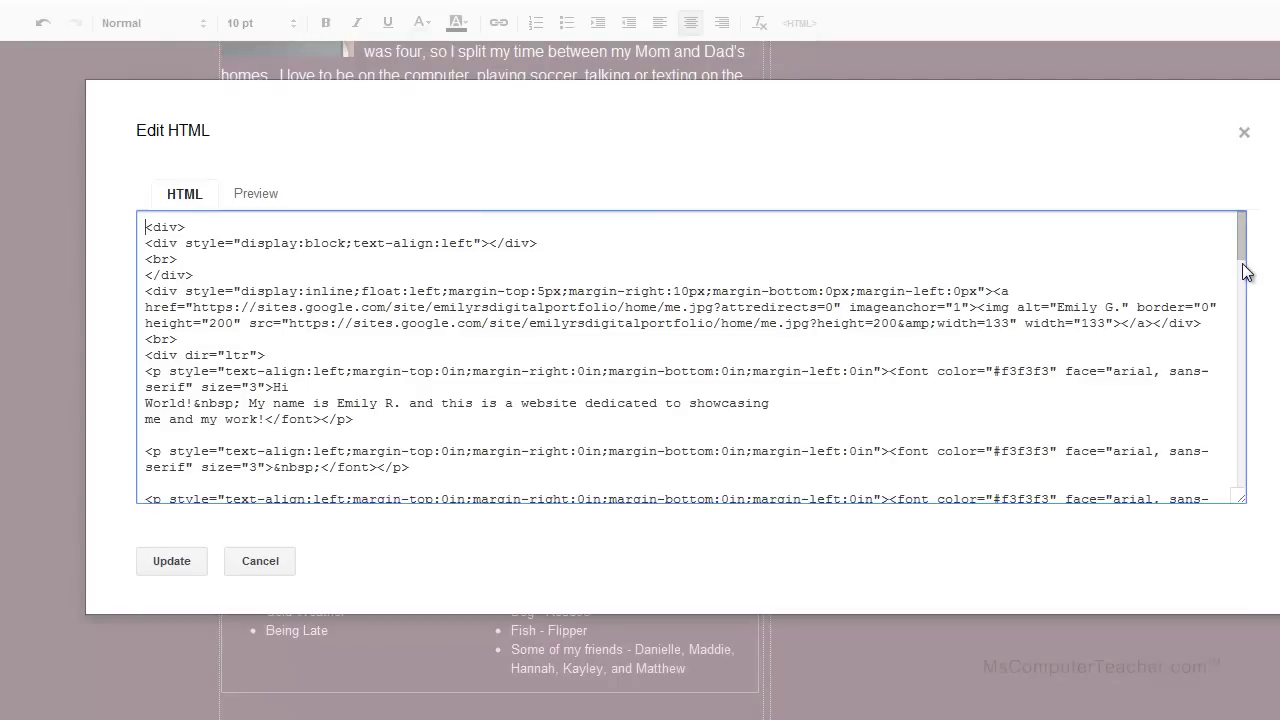
scroll(1246, 262, "down", 1)
left_click_drag(1247, 272, 1238, 330)
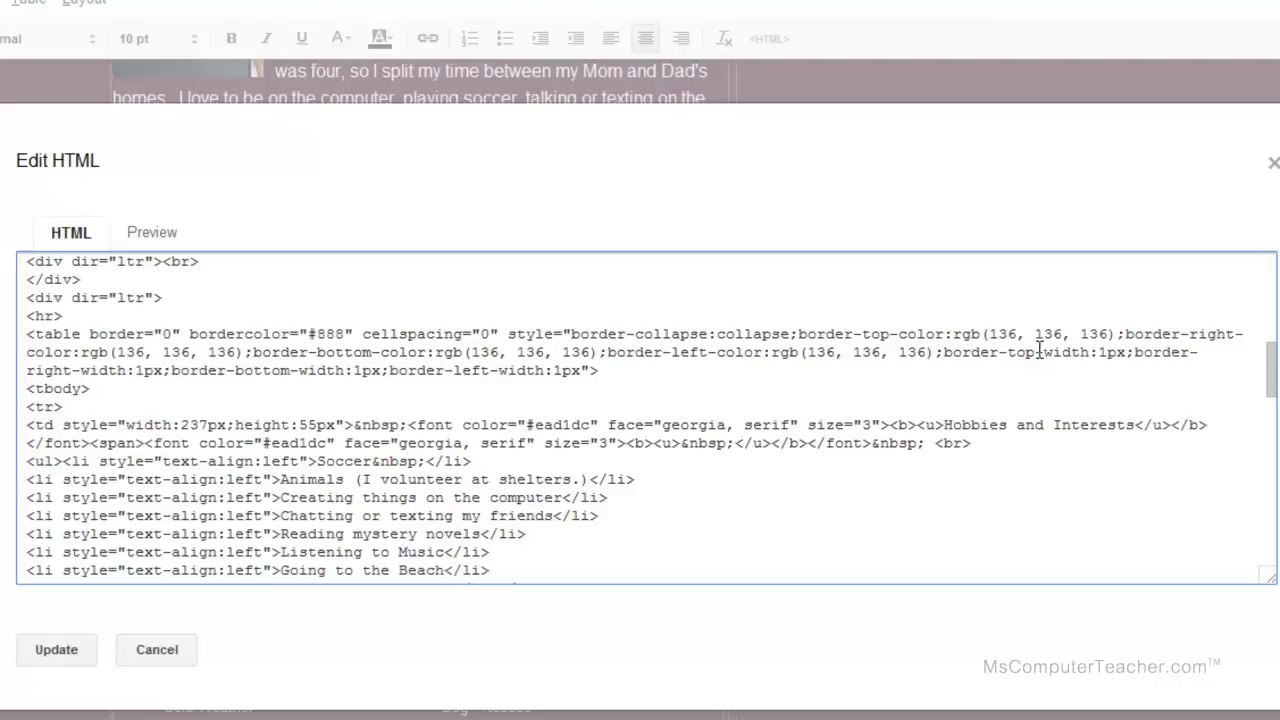
left_click(1110, 352)
key("BackSpace")
type("0")
left_click(145, 371)
key("BackSpace")
type("0")
Set the table's border-bottom-width and border-left-width to 0px and update the page with the edited HTML.
left_click(364, 371)
key("BackSpace")
type("0")
left_click(565, 371)
key("BackSpace")
type("0")
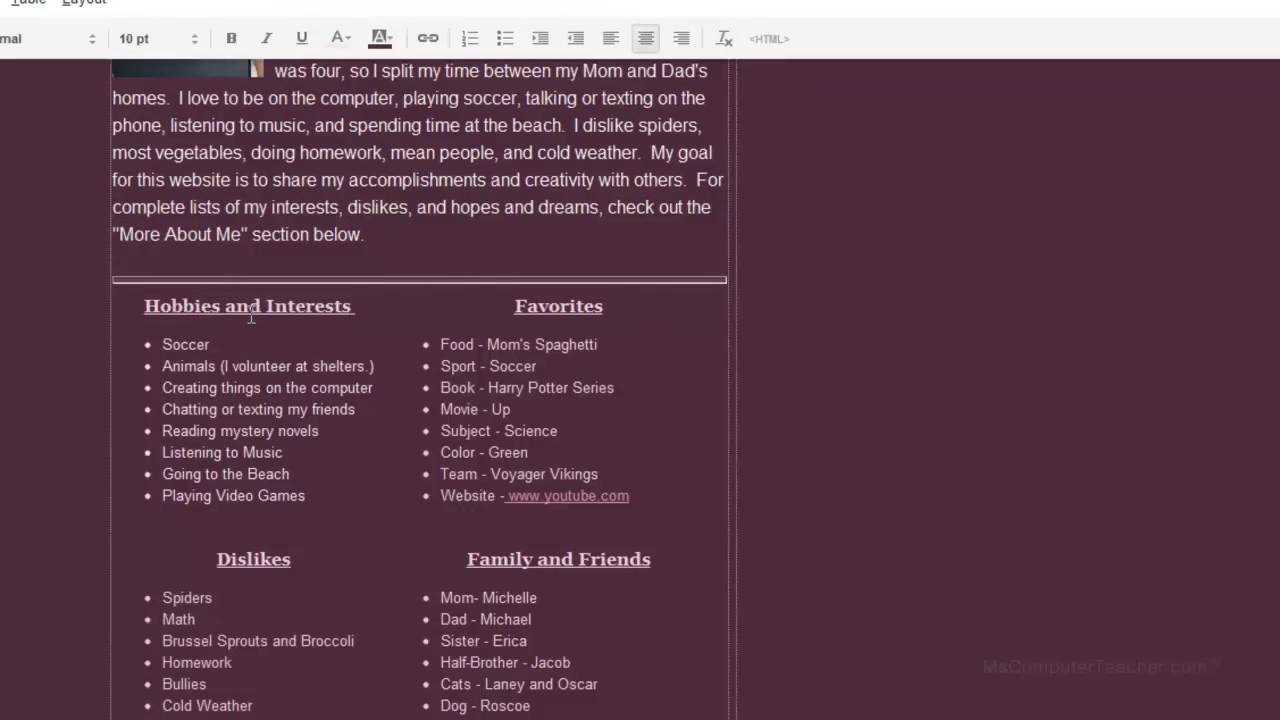
scroll(380, 683, "up", 5)
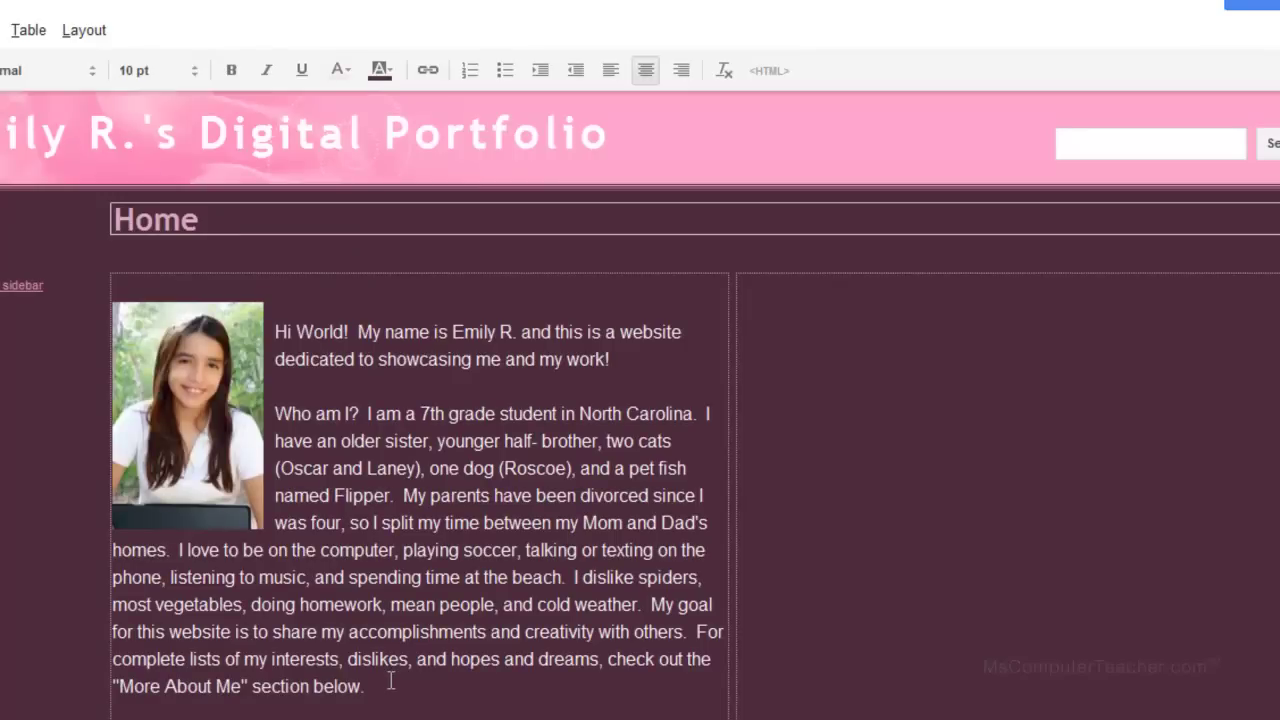
scroll(390, 683, "down", 5)
scroll(390, 680, "up", 3)
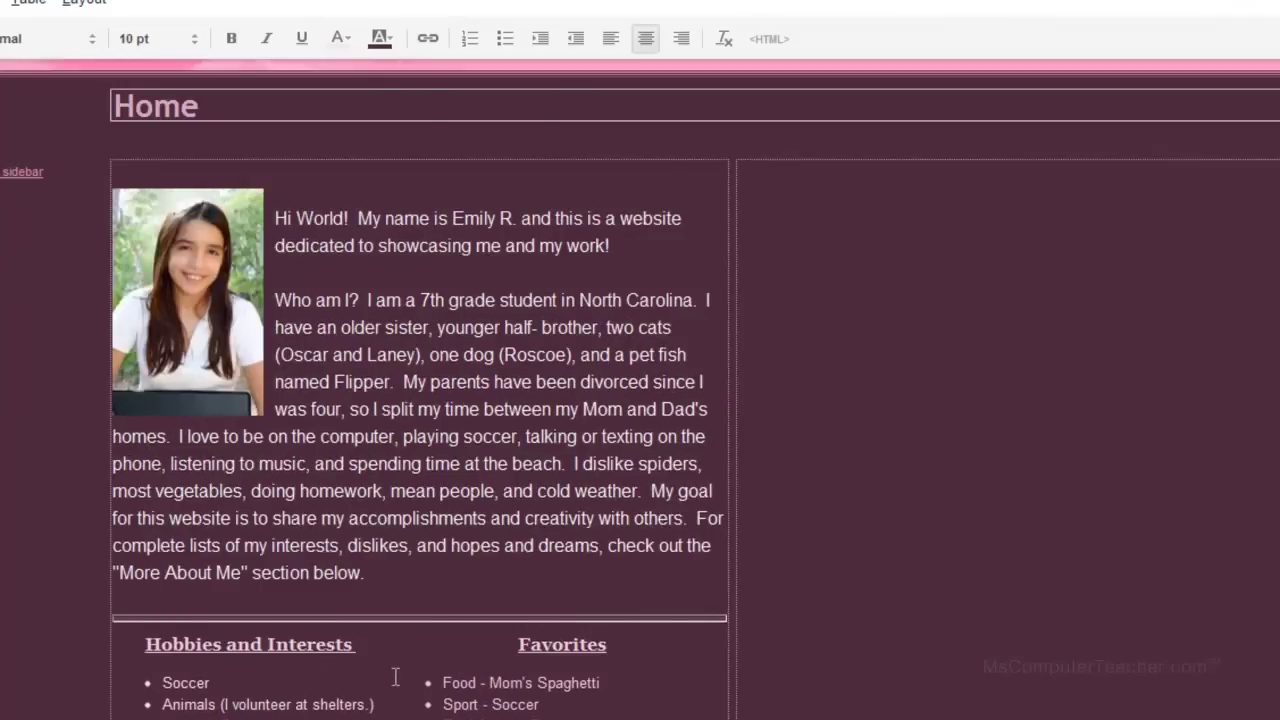
scroll(395, 677, "down", 3)
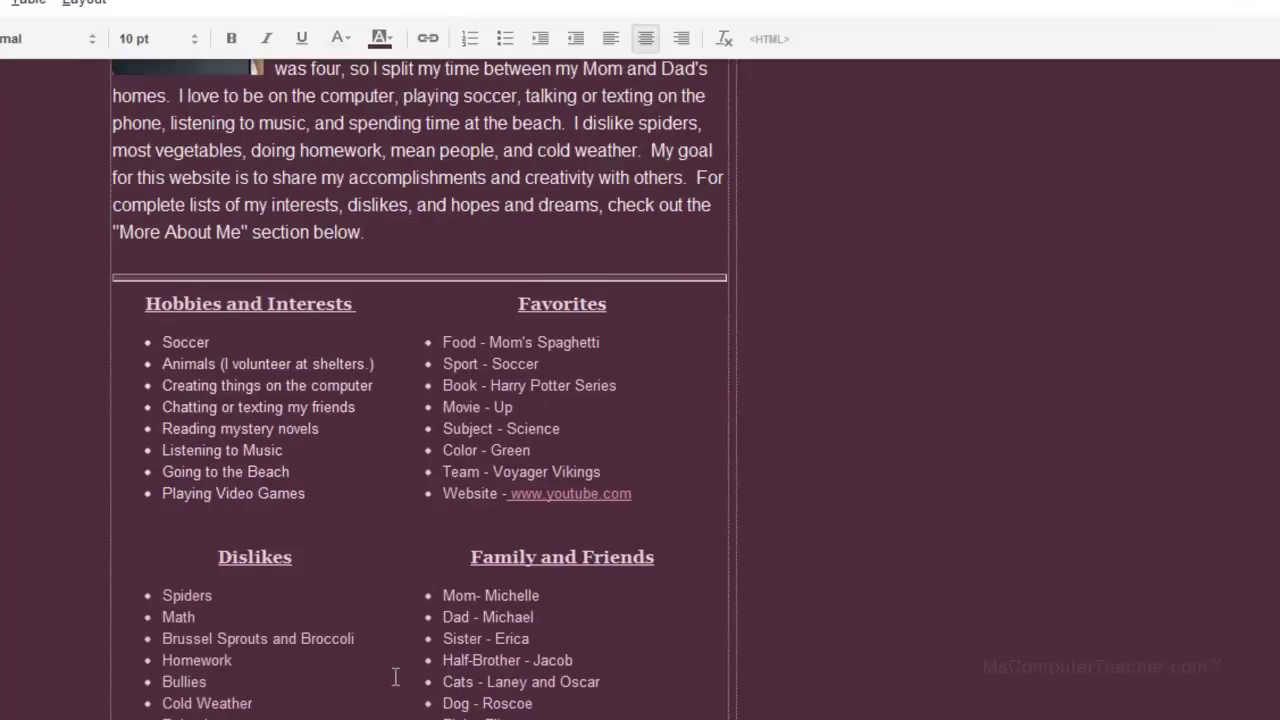